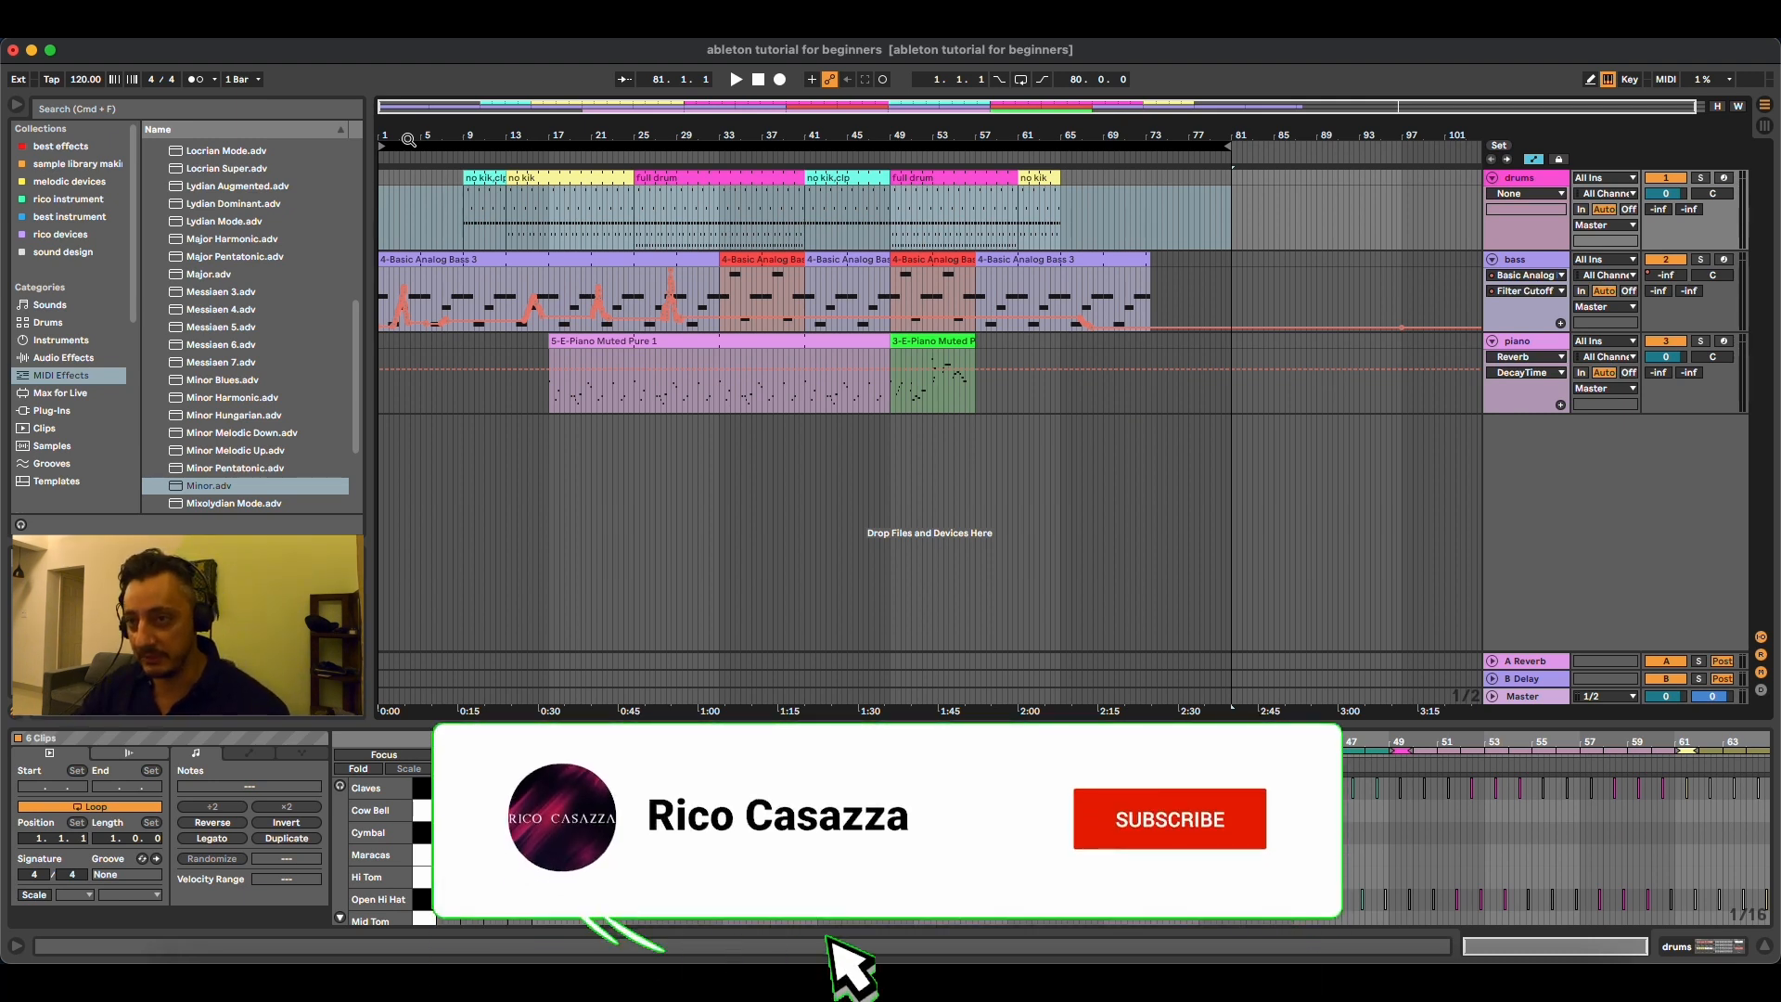
# Step: Inspect the no kik and full drum clips along the drums track
pyautogui.moveTo(502, 139); pyautogui.dragTo(512, 176)
pyautogui.click(541, 176)
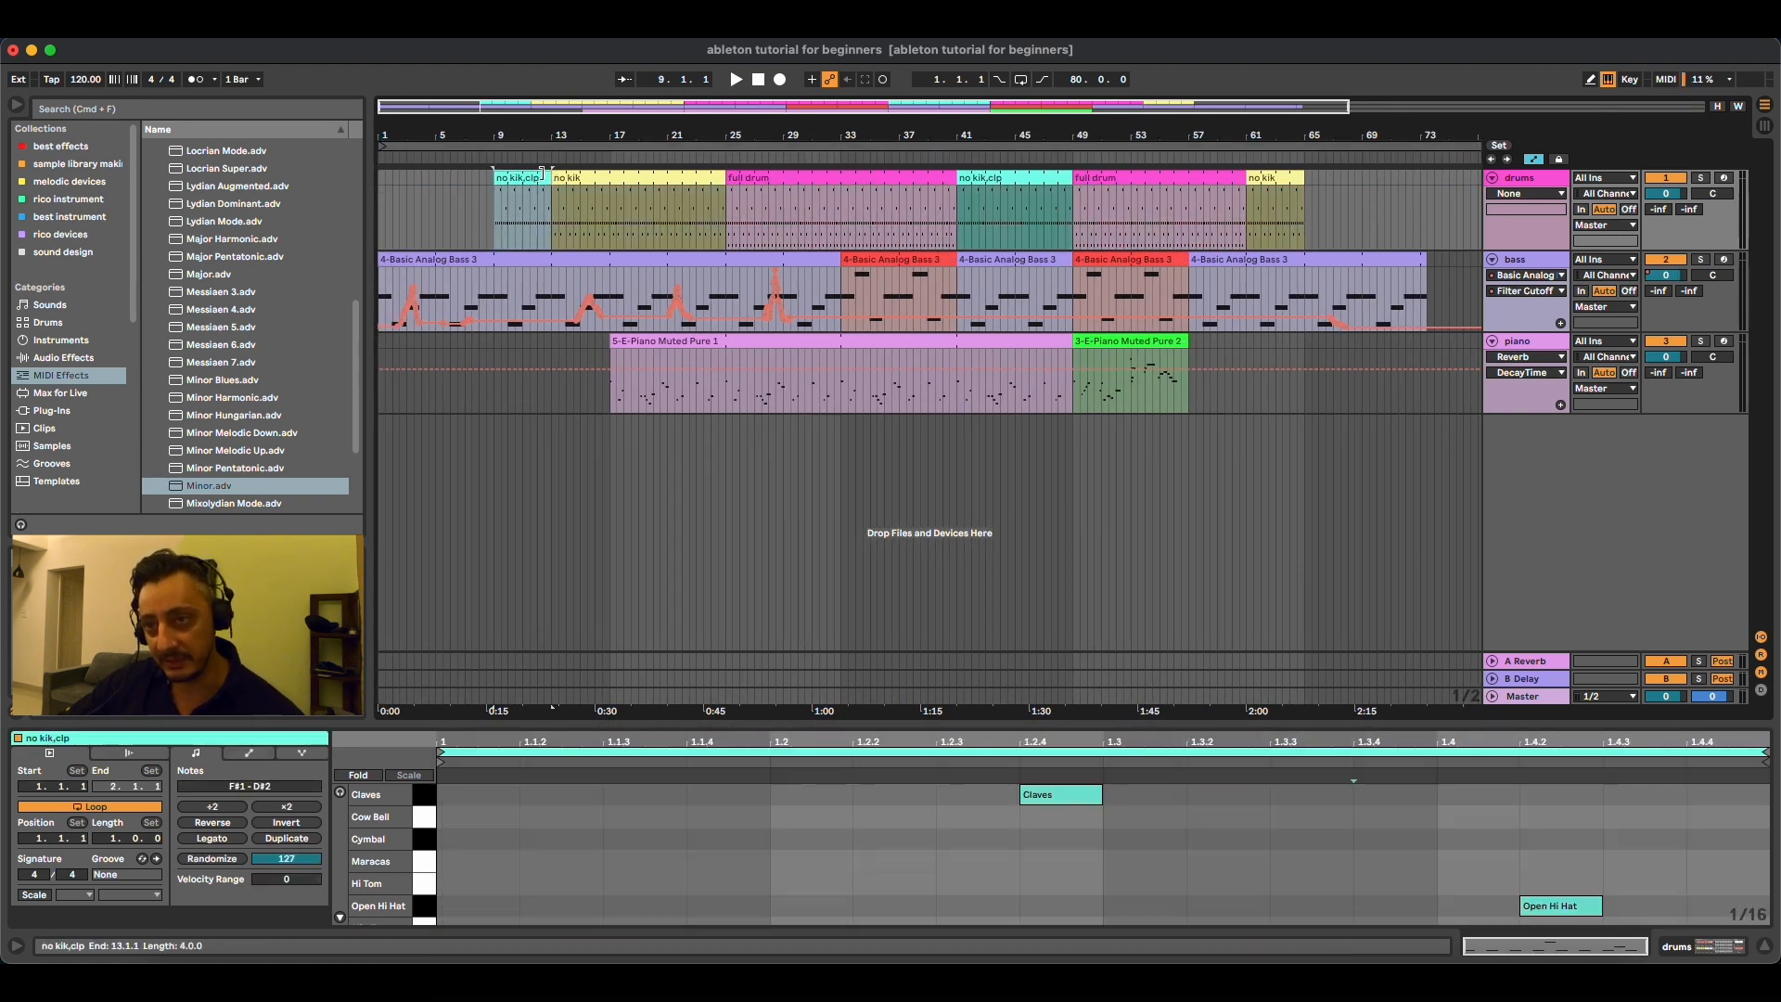
pyautogui.click(635, 177)
pyautogui.click(839, 178)
pyautogui.click(988, 176)
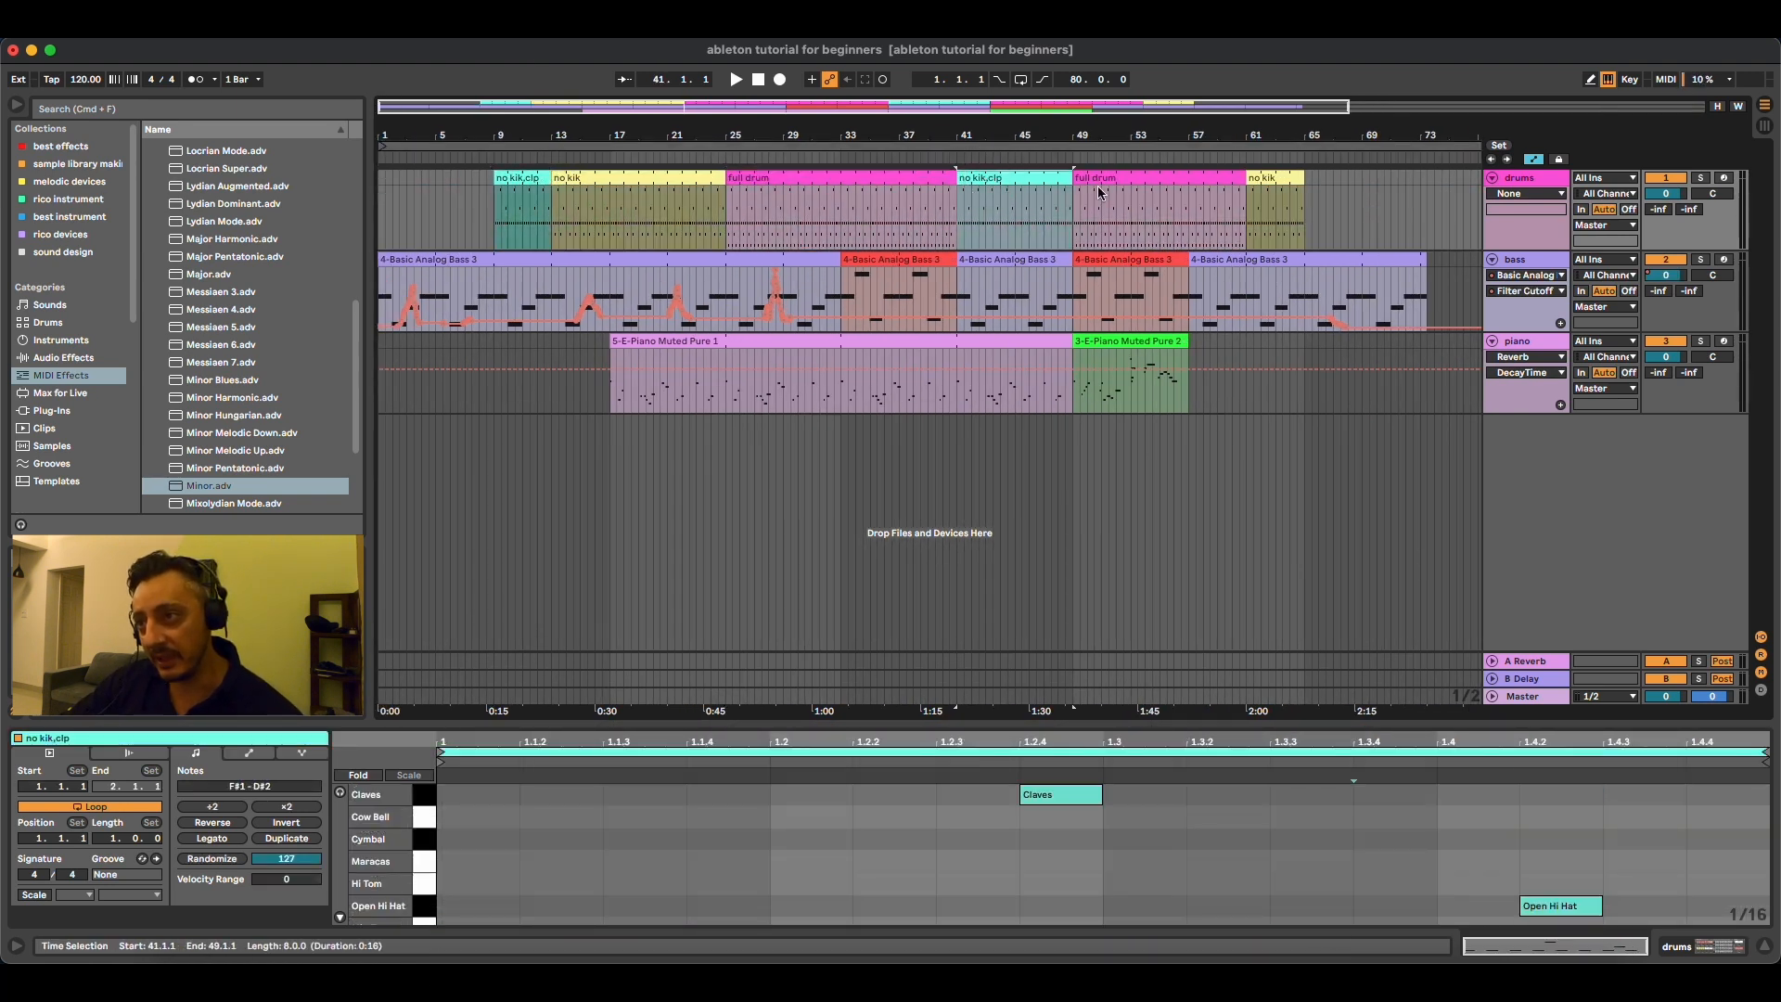
pyautogui.click(1118, 181)
pyautogui.click(1114, 182)
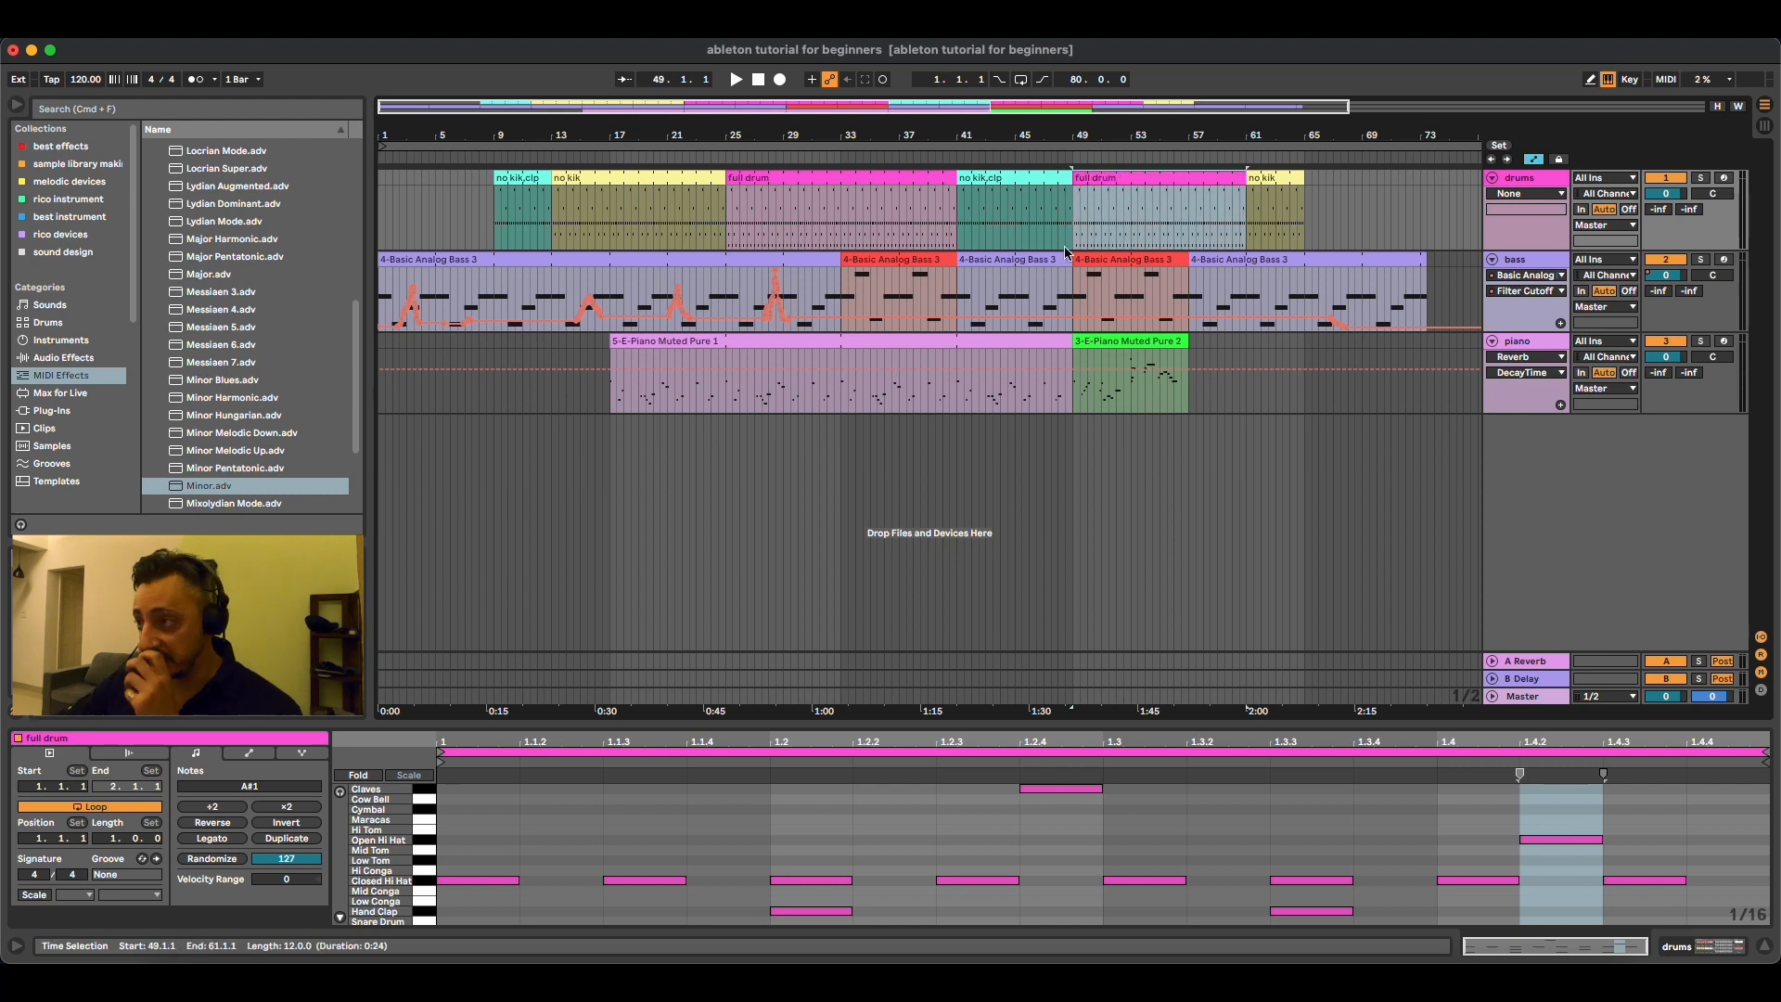
# Step: Show the bass track's devices and play the bass from bar 2 to audition its Filter Cutoff automation
pyautogui.doubleClick(1536, 260)
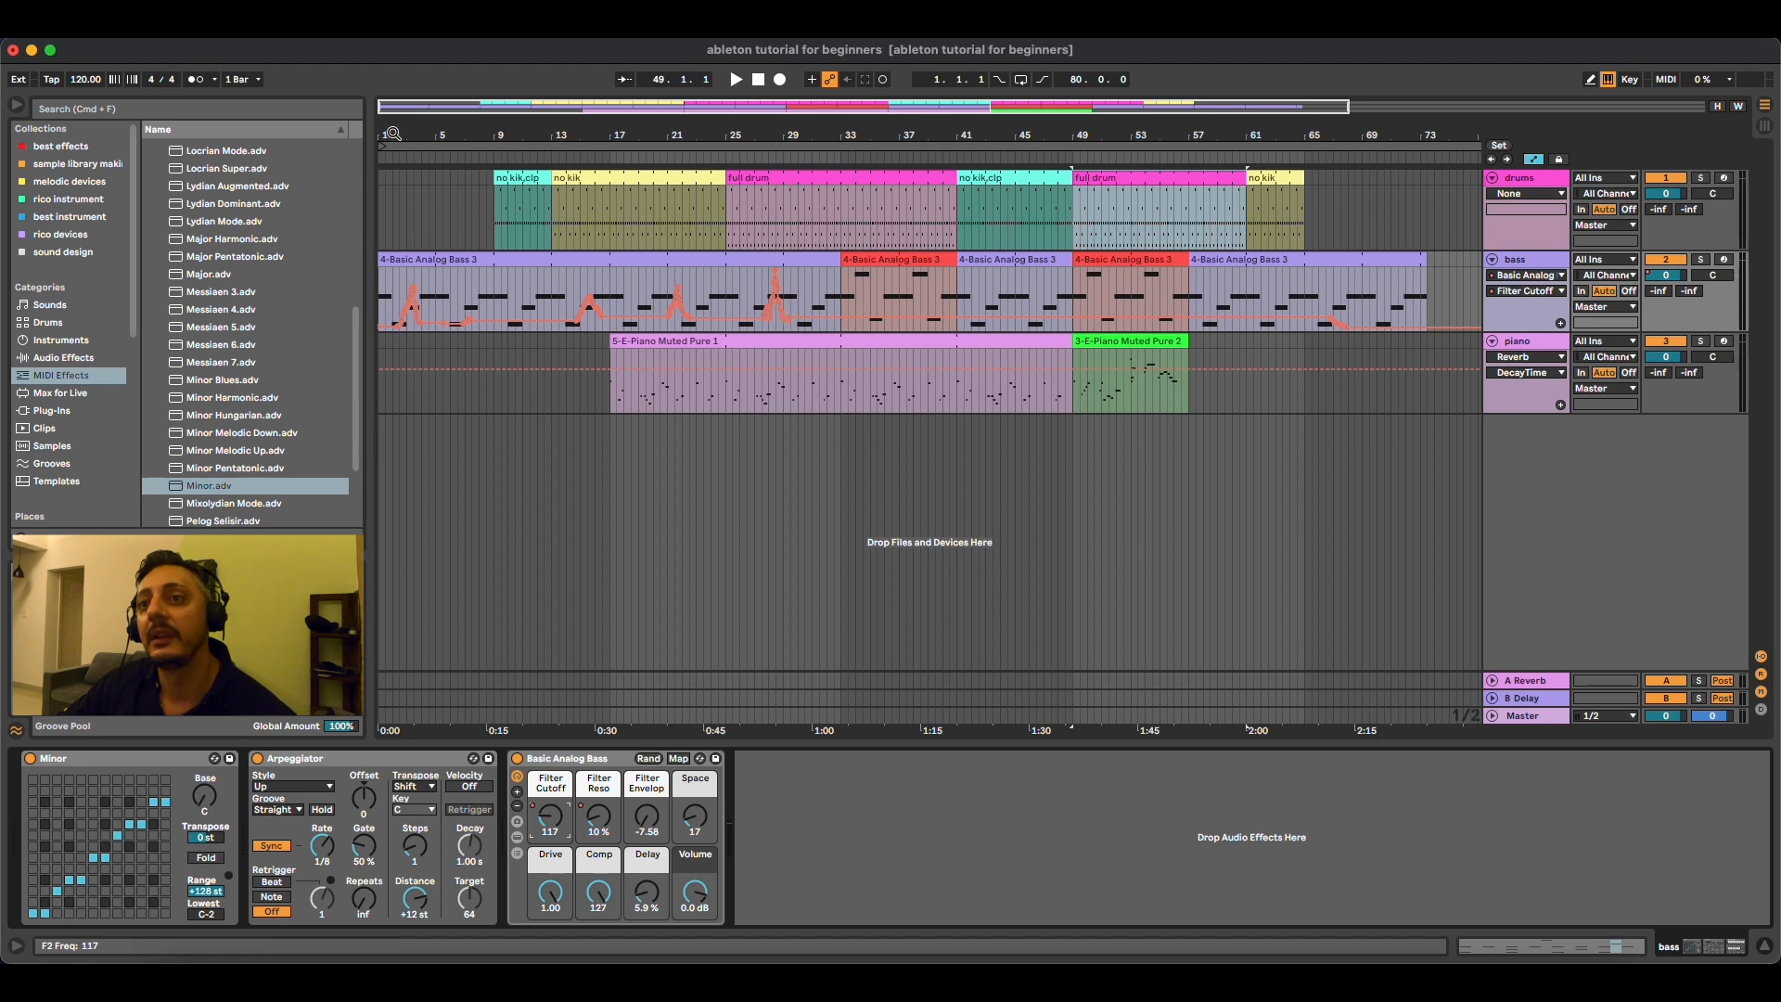
pyautogui.moveTo(396, 134); pyautogui.dragTo(429, 182)
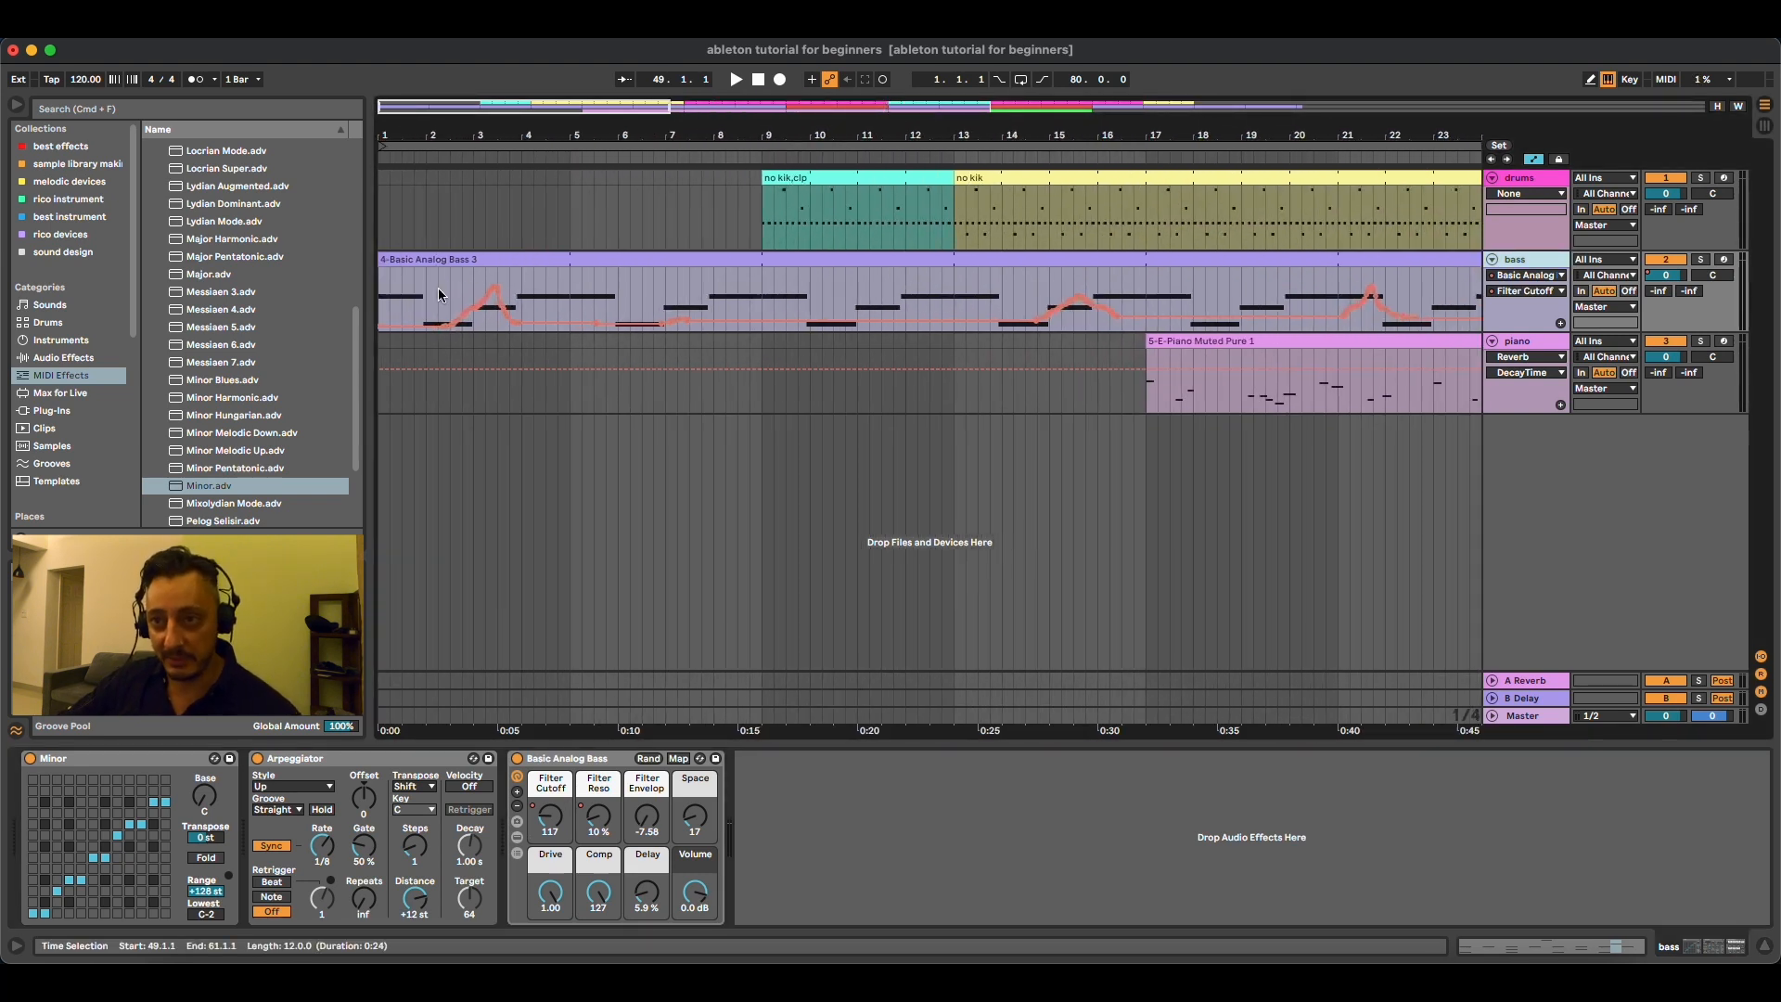
pyautogui.click(437, 293)
pyautogui.press('space')
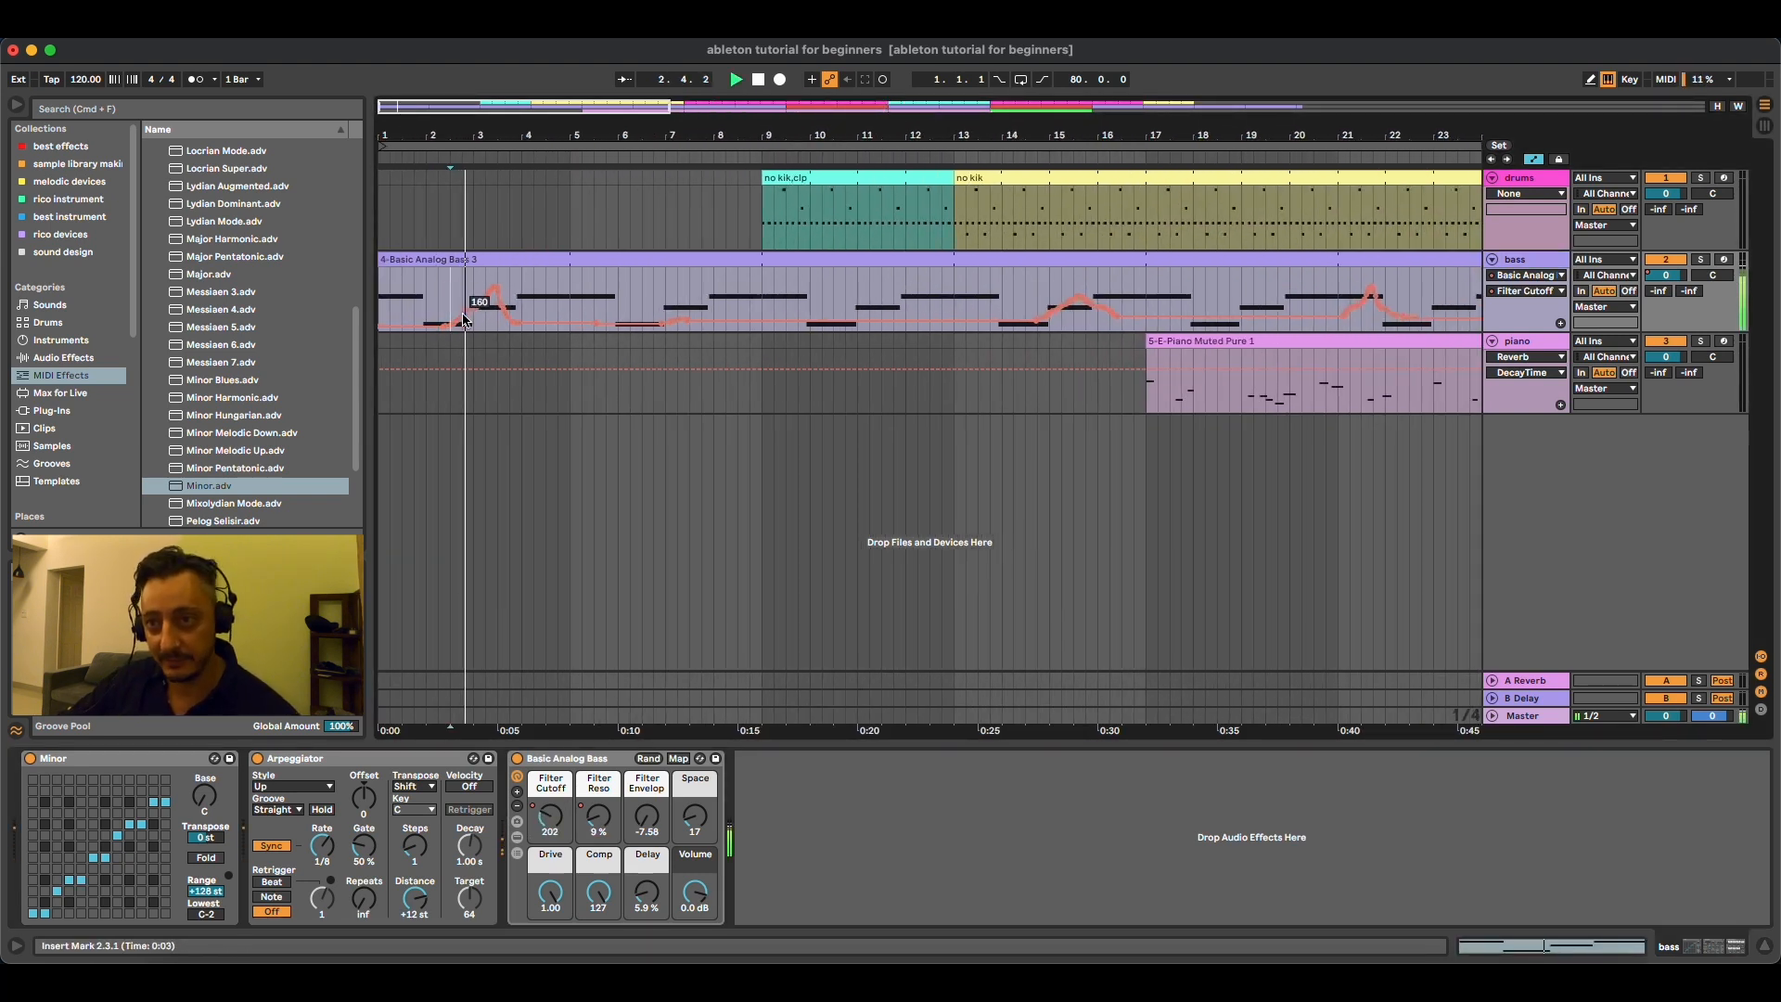
pyautogui.moveTo(555, 826); pyautogui.dragTo(555, 803)
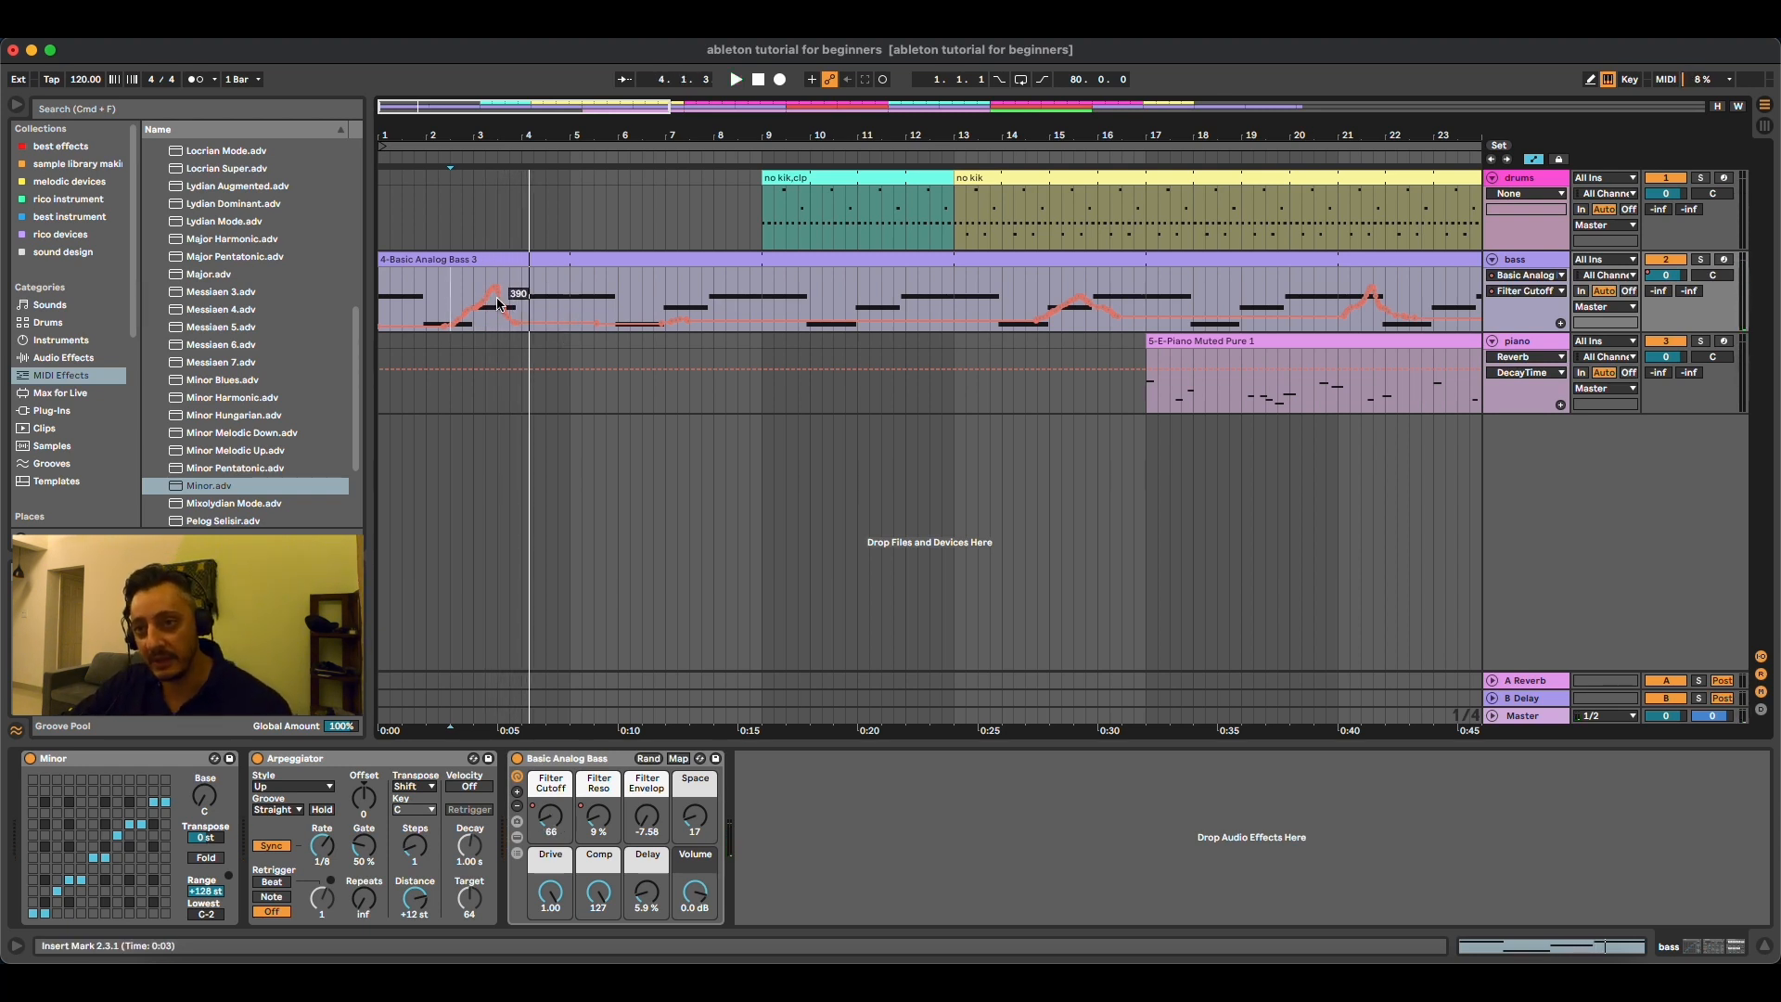
# Step: Record automation on the bass track from bar 2, sweeping Filter Cutoff and raising Delay to 24%
pyautogui.click(431, 291)
pyautogui.press('space')
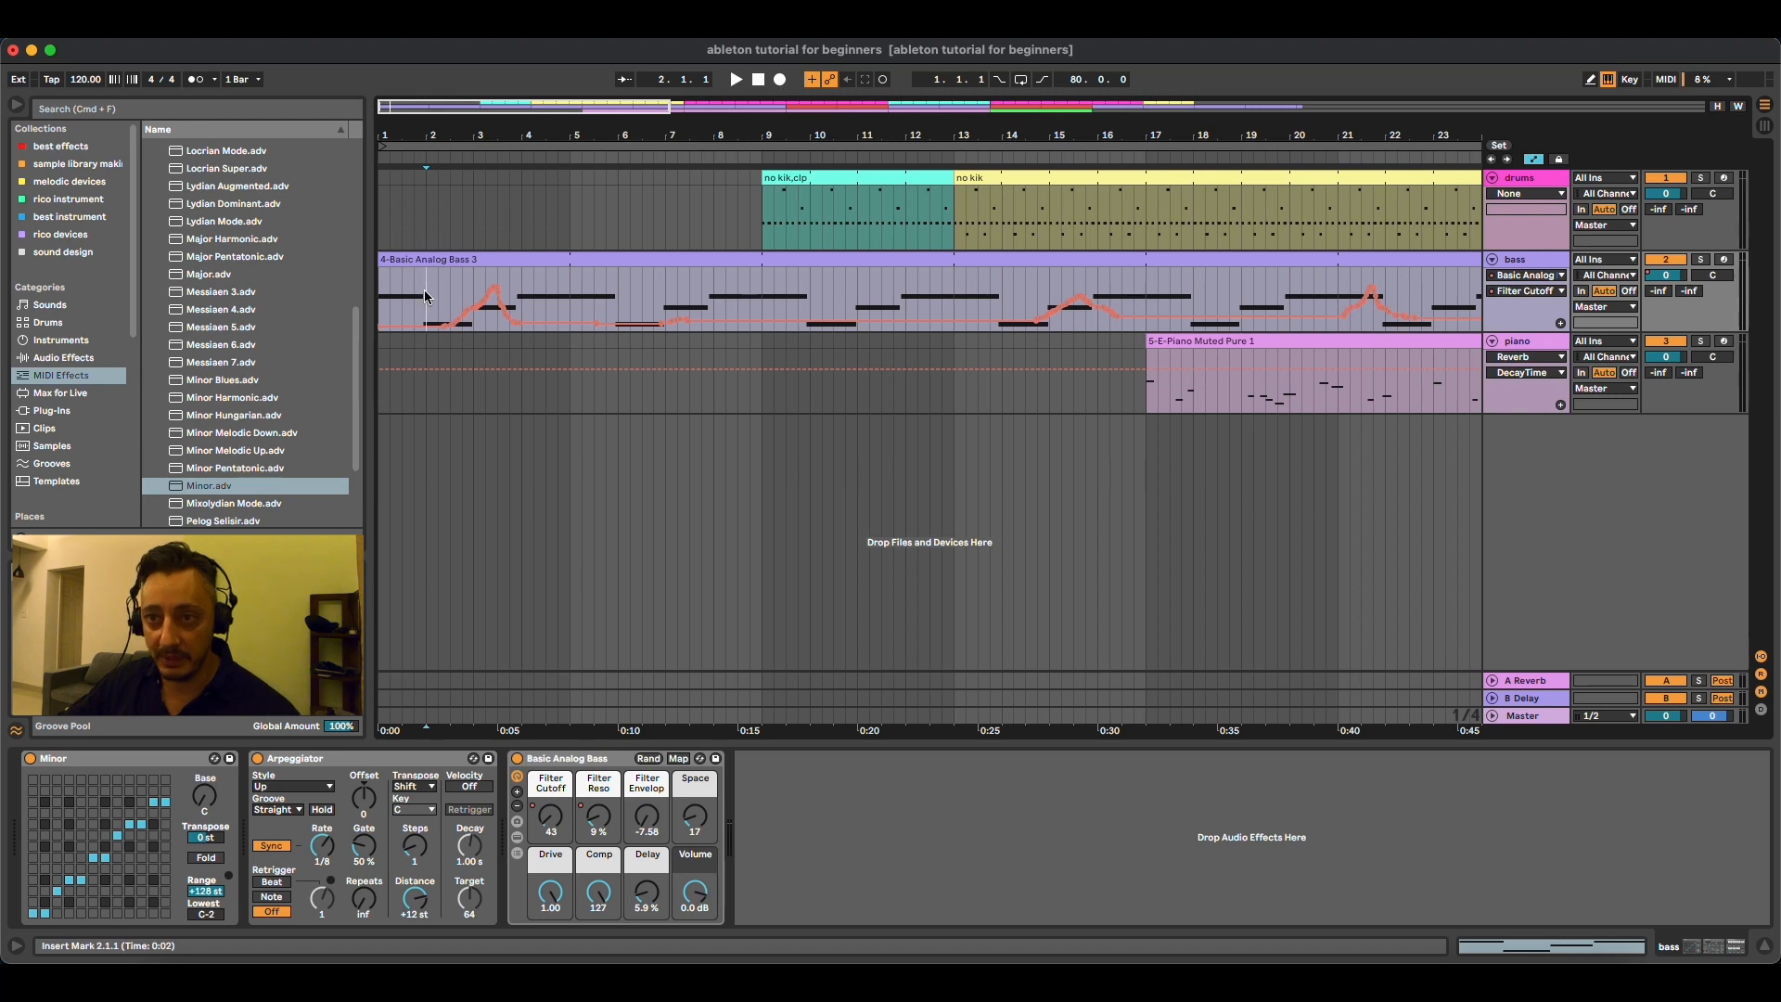
pyautogui.click(780, 80)
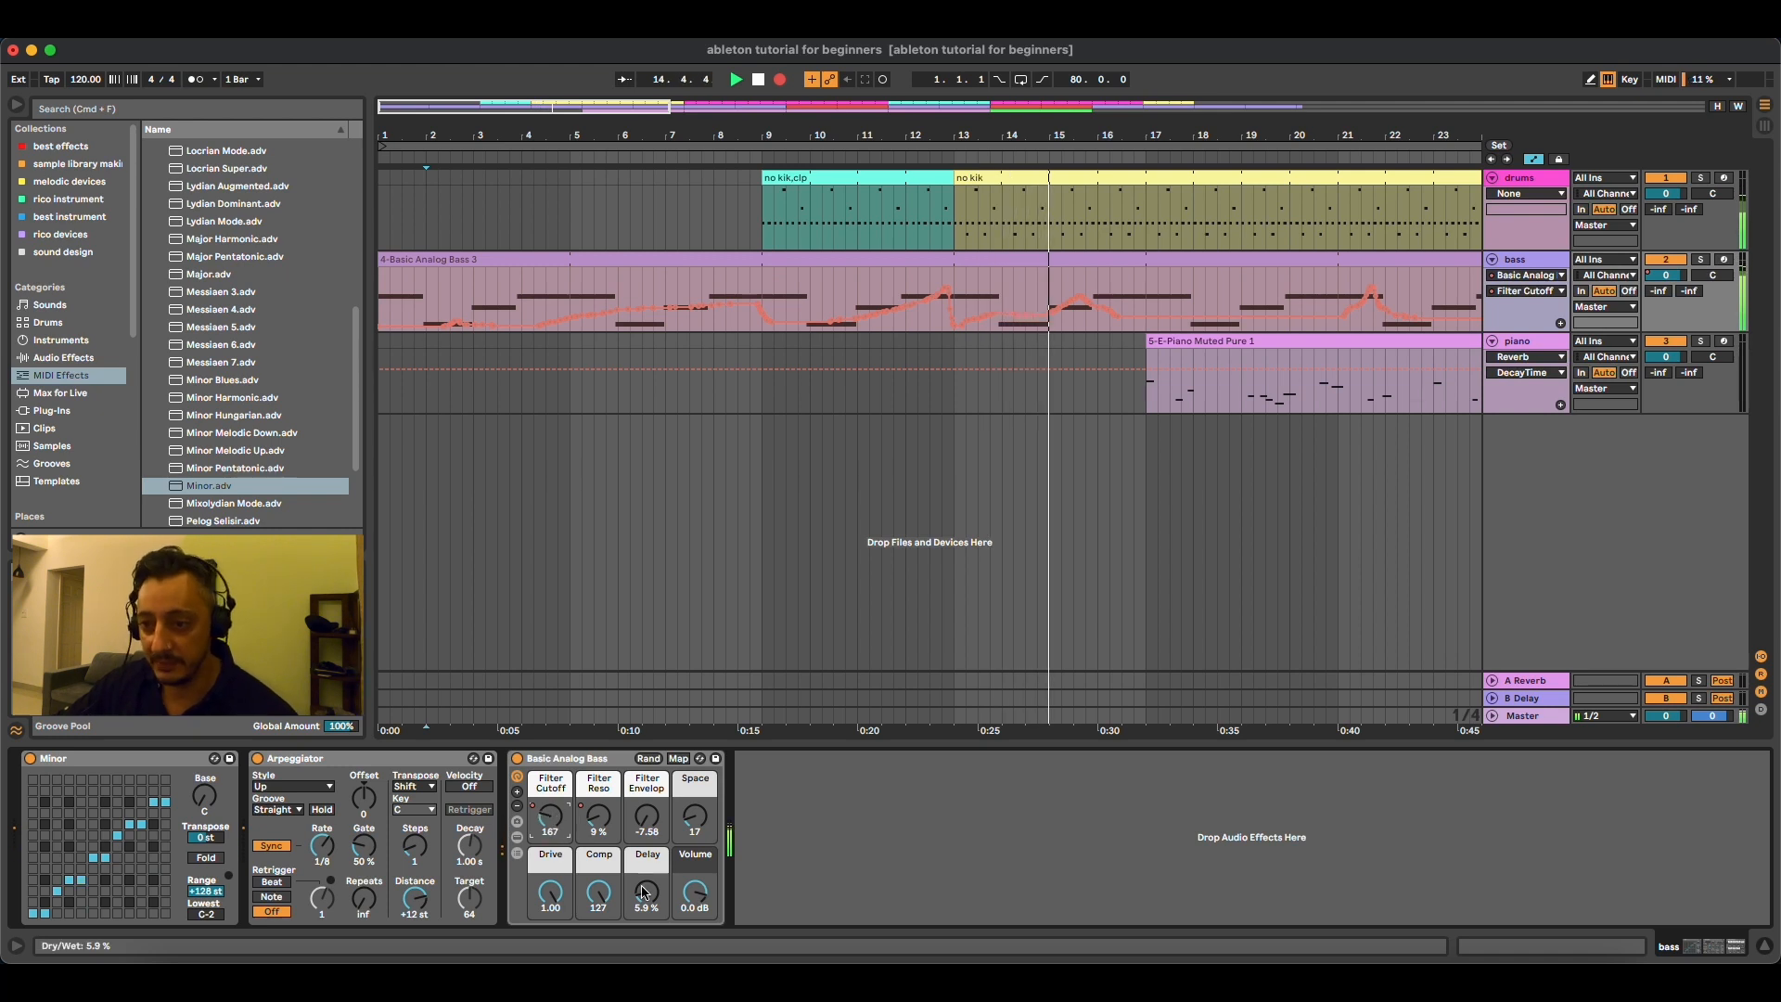
pyautogui.moveTo(645, 892); pyautogui.dragTo(599, 800)
pyautogui.click(551, 828)
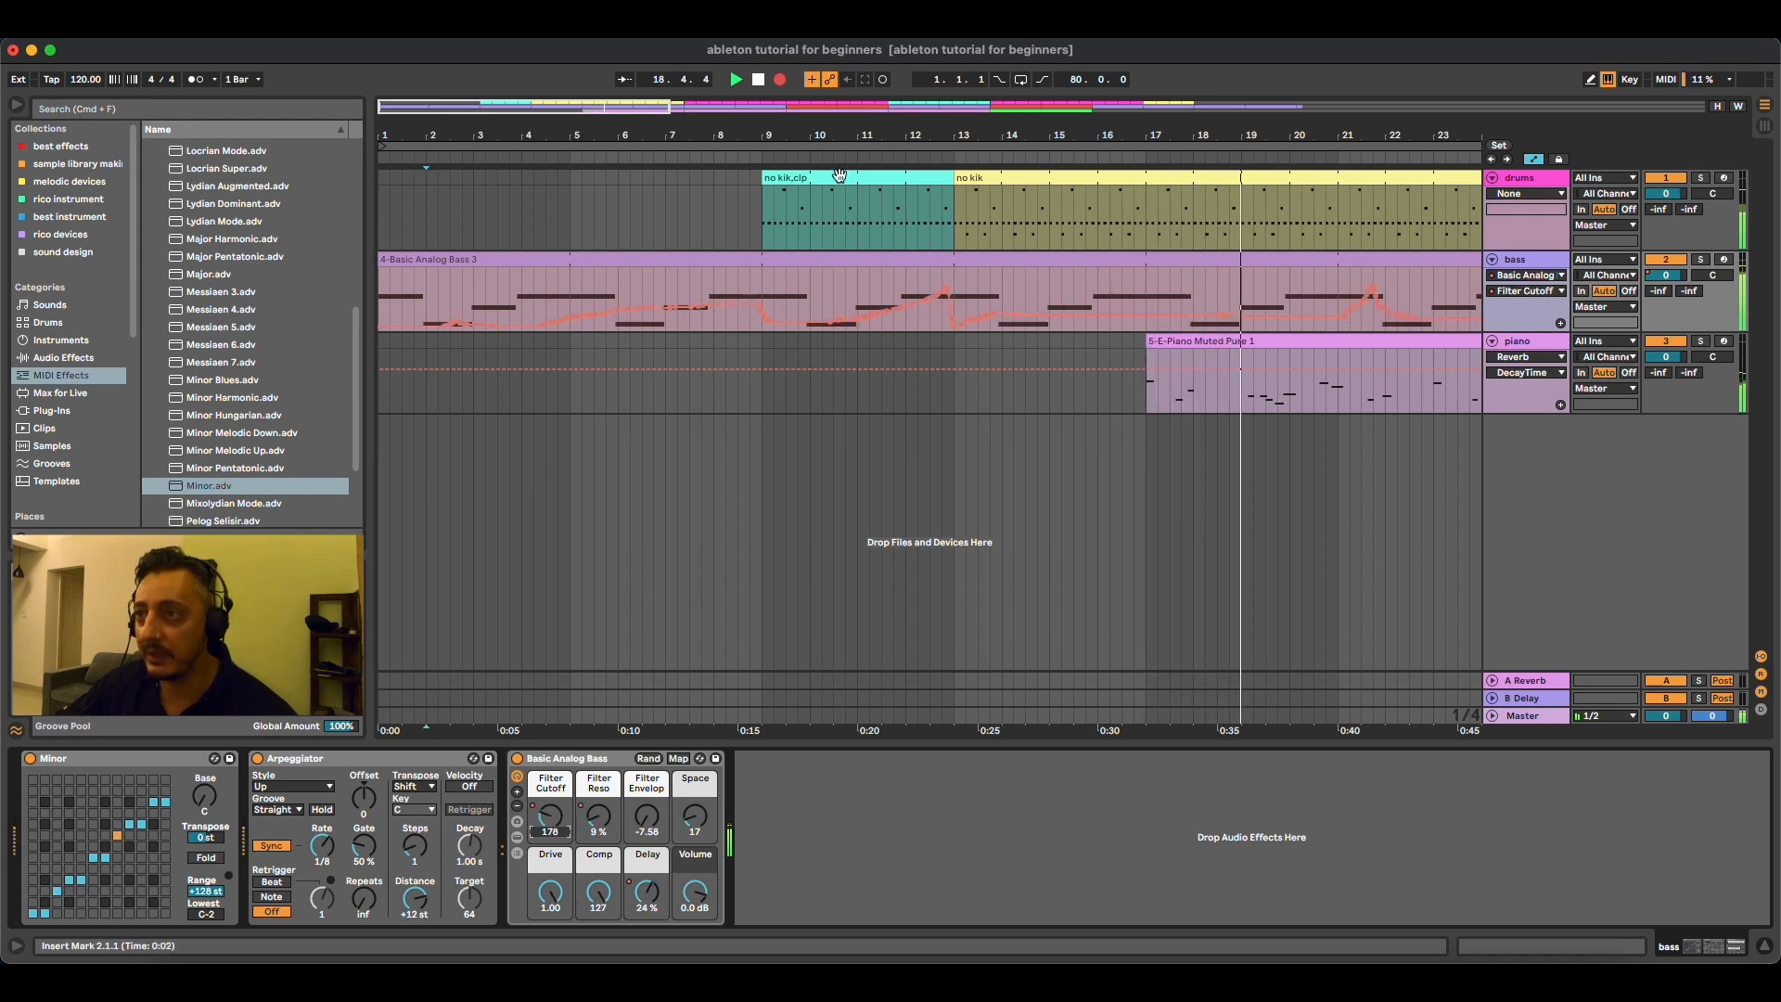
# Step: Record bass automation with Filter Reso at 15% and then 12%, Delay at 29% and Space at 42
pyautogui.moveTo(839, 135); pyautogui.dragTo(522, 131)
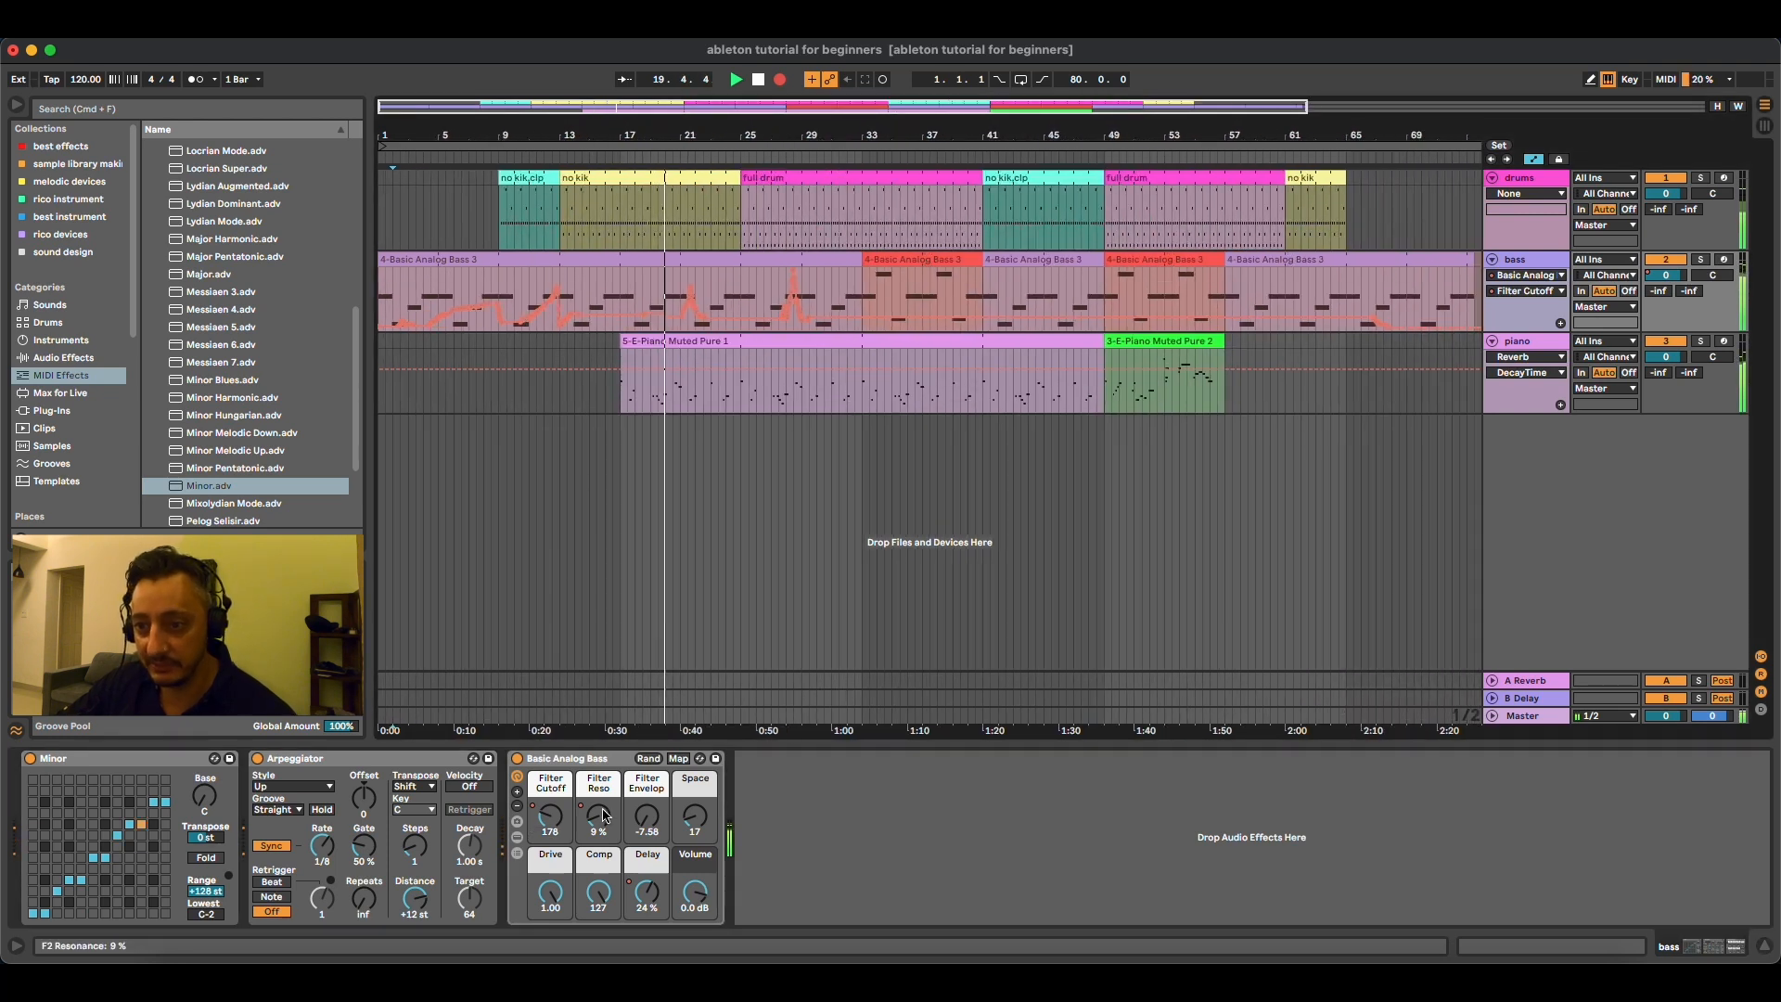
pyautogui.moveTo(603, 814); pyautogui.dragTo(603, 809)
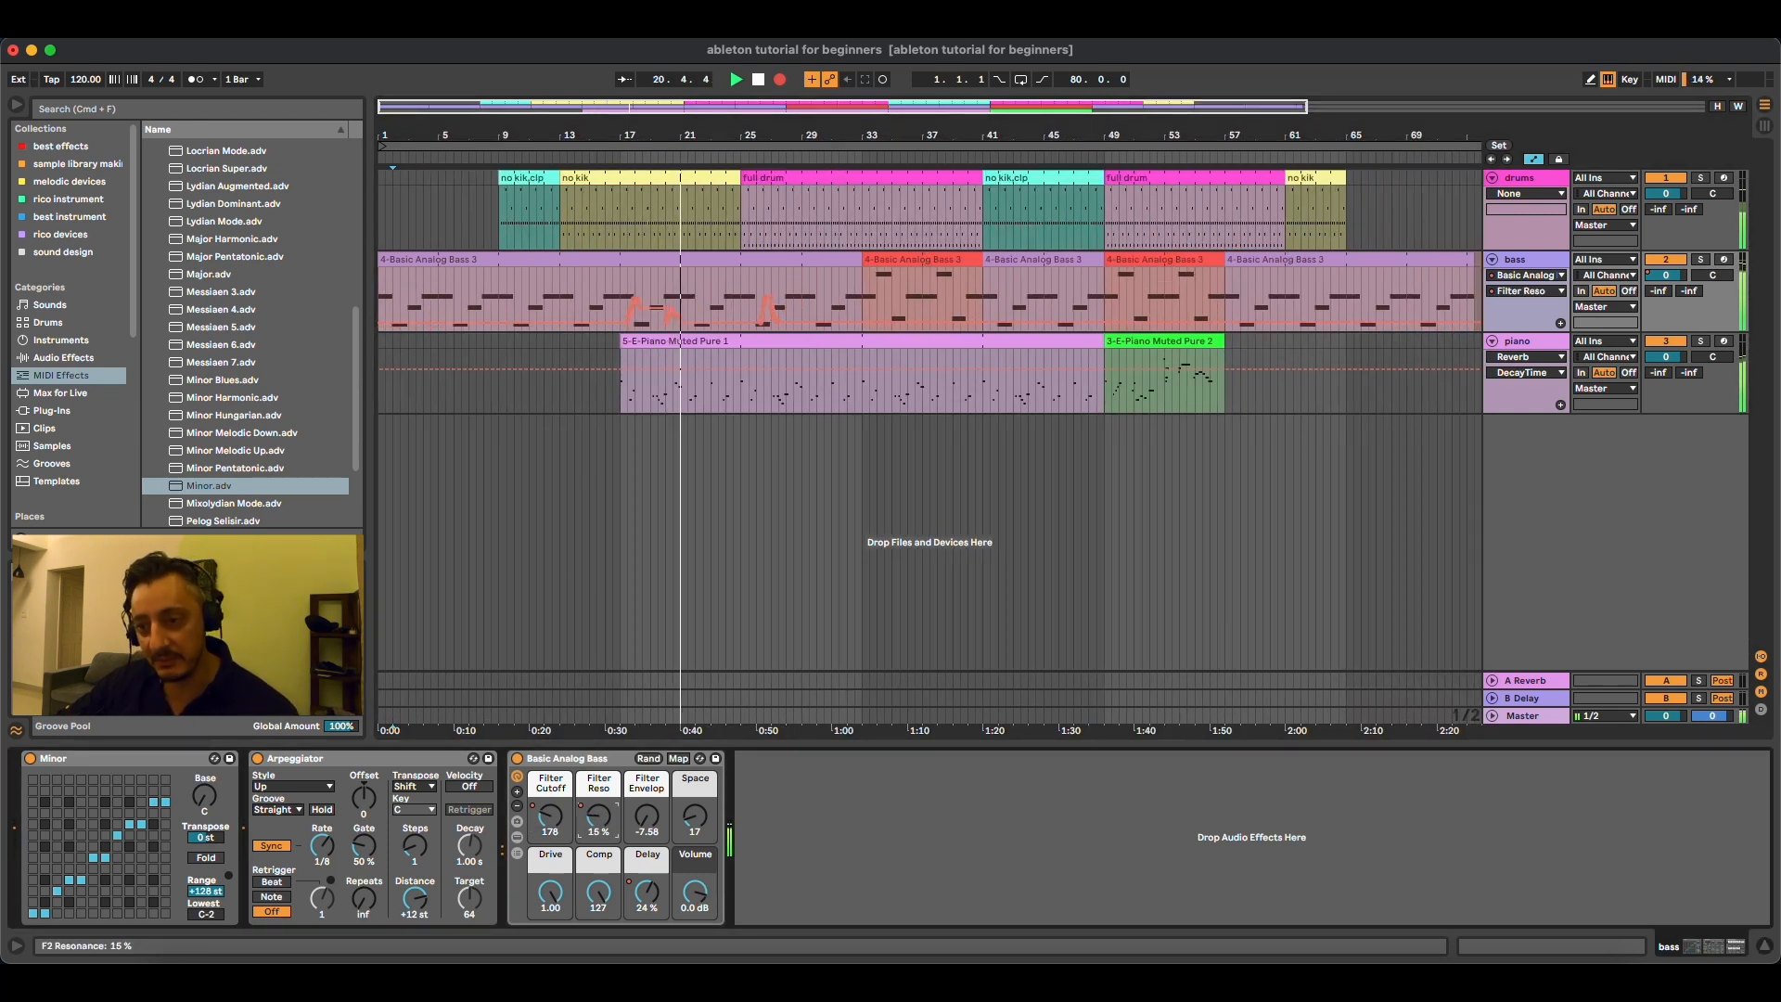
pyautogui.moveTo(599, 815); pyautogui.dragTo(560, 810)
pyautogui.moveTo(646, 892); pyautogui.dragTo(647, 886)
pyautogui.moveTo(695, 816)
pyautogui.mouseDown()
pyautogui.moveTo(695, 759)
pyautogui.moveTo(695, 804)
pyautogui.mouseUp()
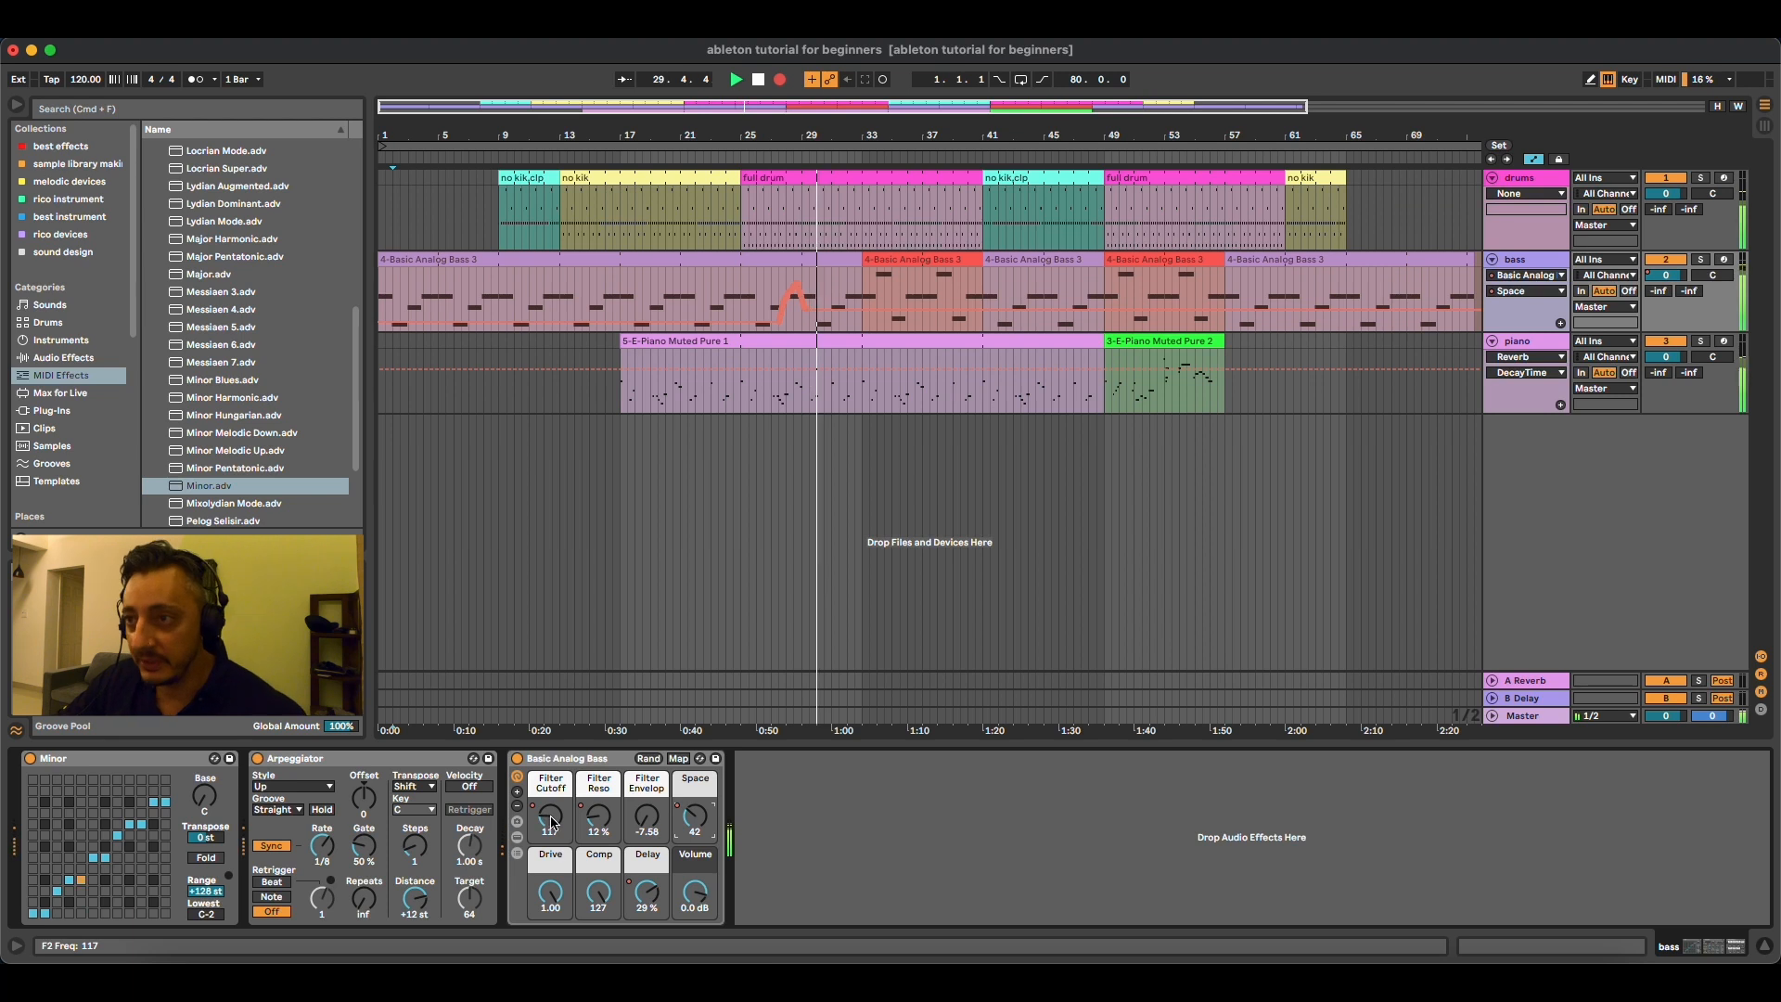
# Step: Record a bass Filter Cutoff sweep to 180 and back to 117, with Space raised to 118 and reduced to 112
pyautogui.moveTo(551, 817)
pyautogui.mouseDown()
pyautogui.moveTo(551, 798)
pyautogui.moveTo(551, 814)
pyautogui.mouseUp()
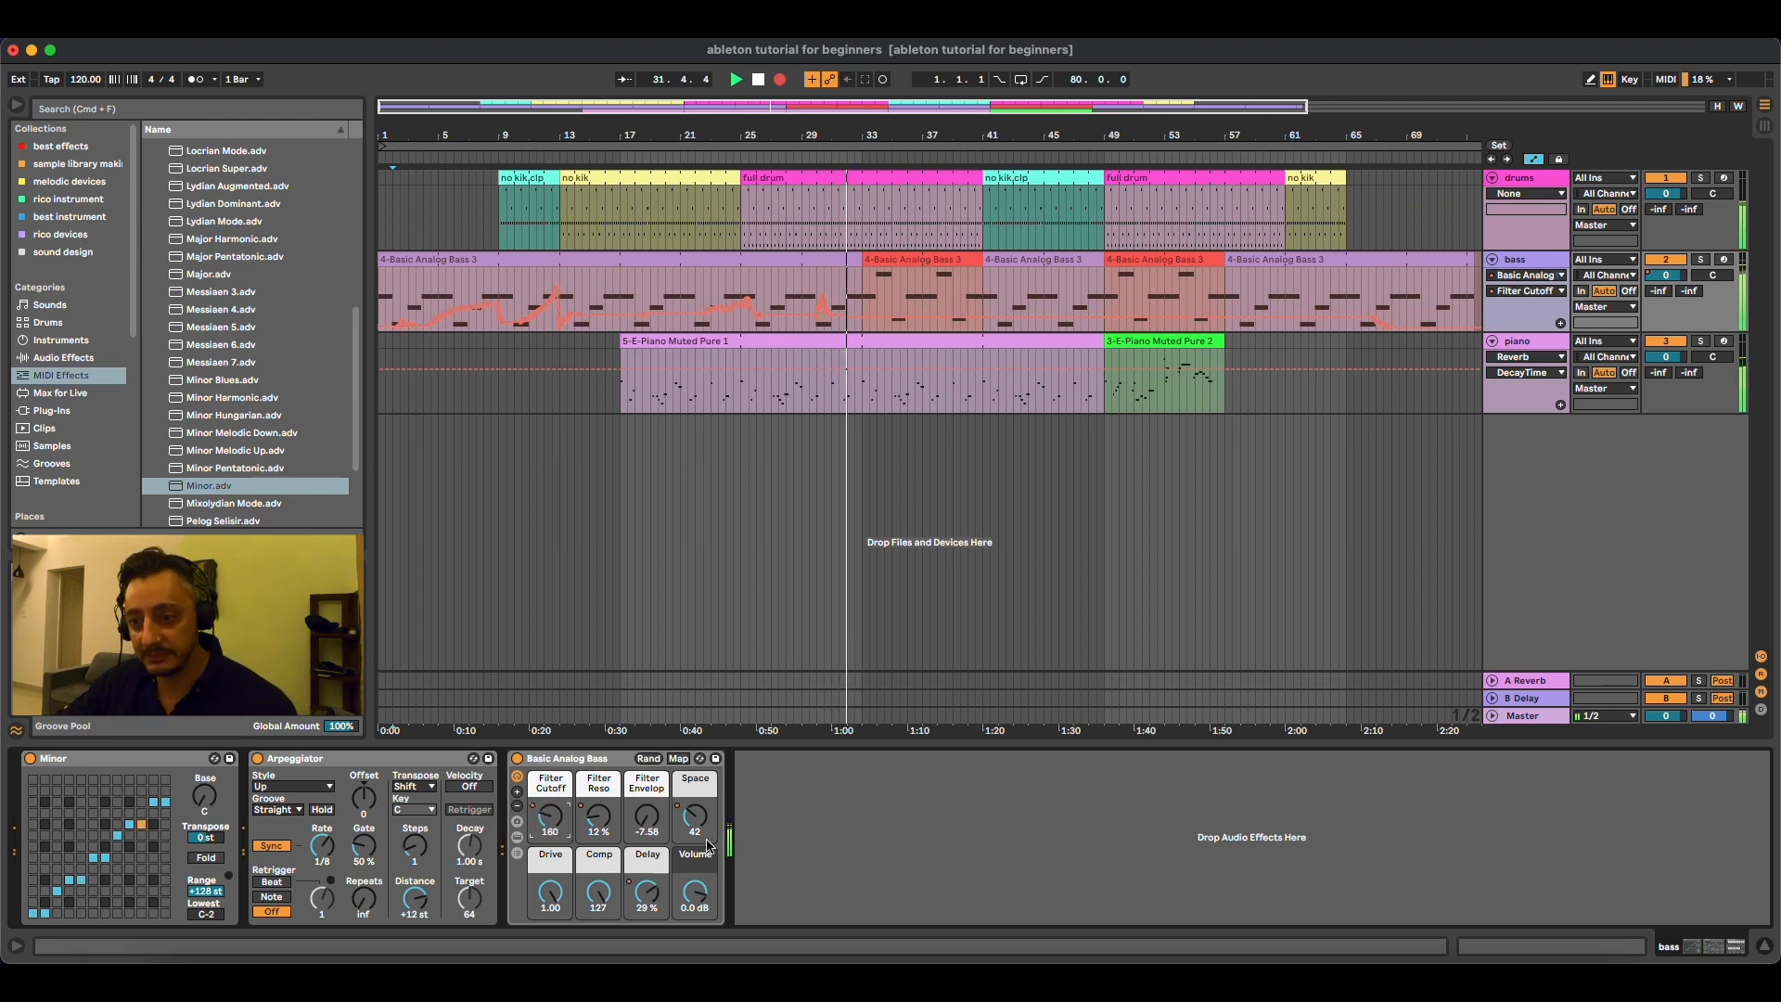
pyautogui.moveTo(707, 844); pyautogui.dragTo(707, 789)
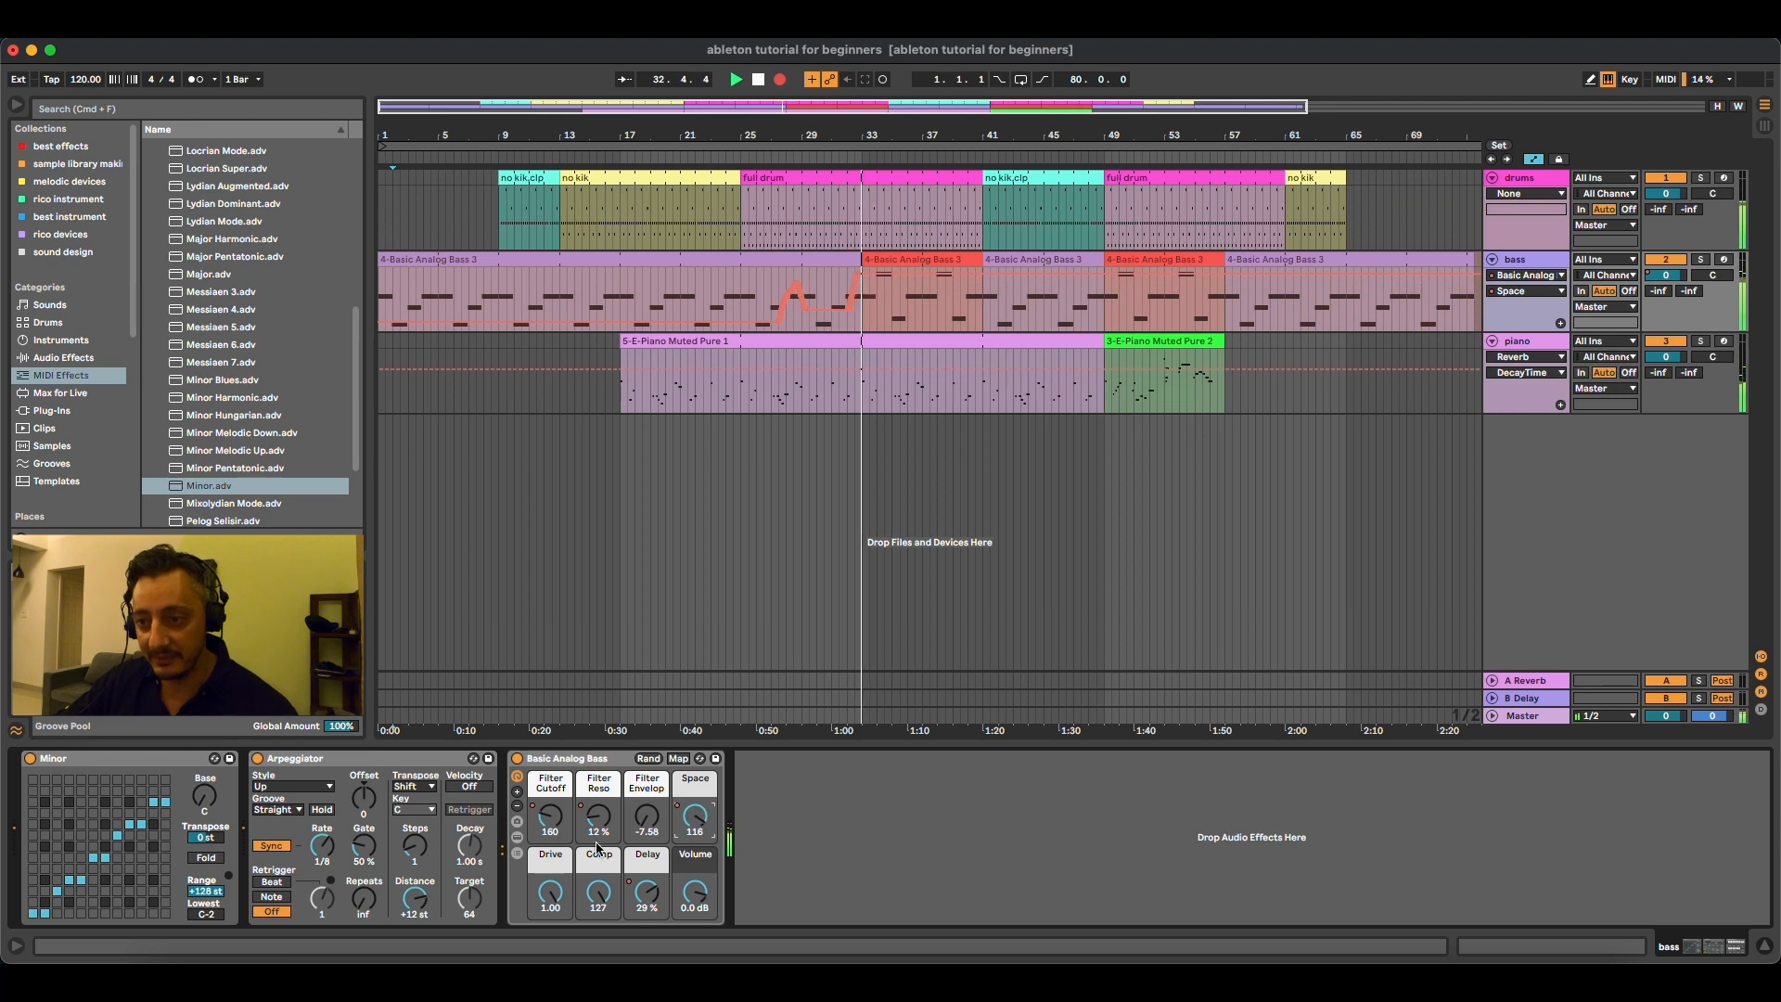
pyautogui.moveTo(551, 818)
pyautogui.mouseDown()
pyautogui.moveTo(551, 787)
pyautogui.moveTo(551, 823)
pyautogui.mouseUp()
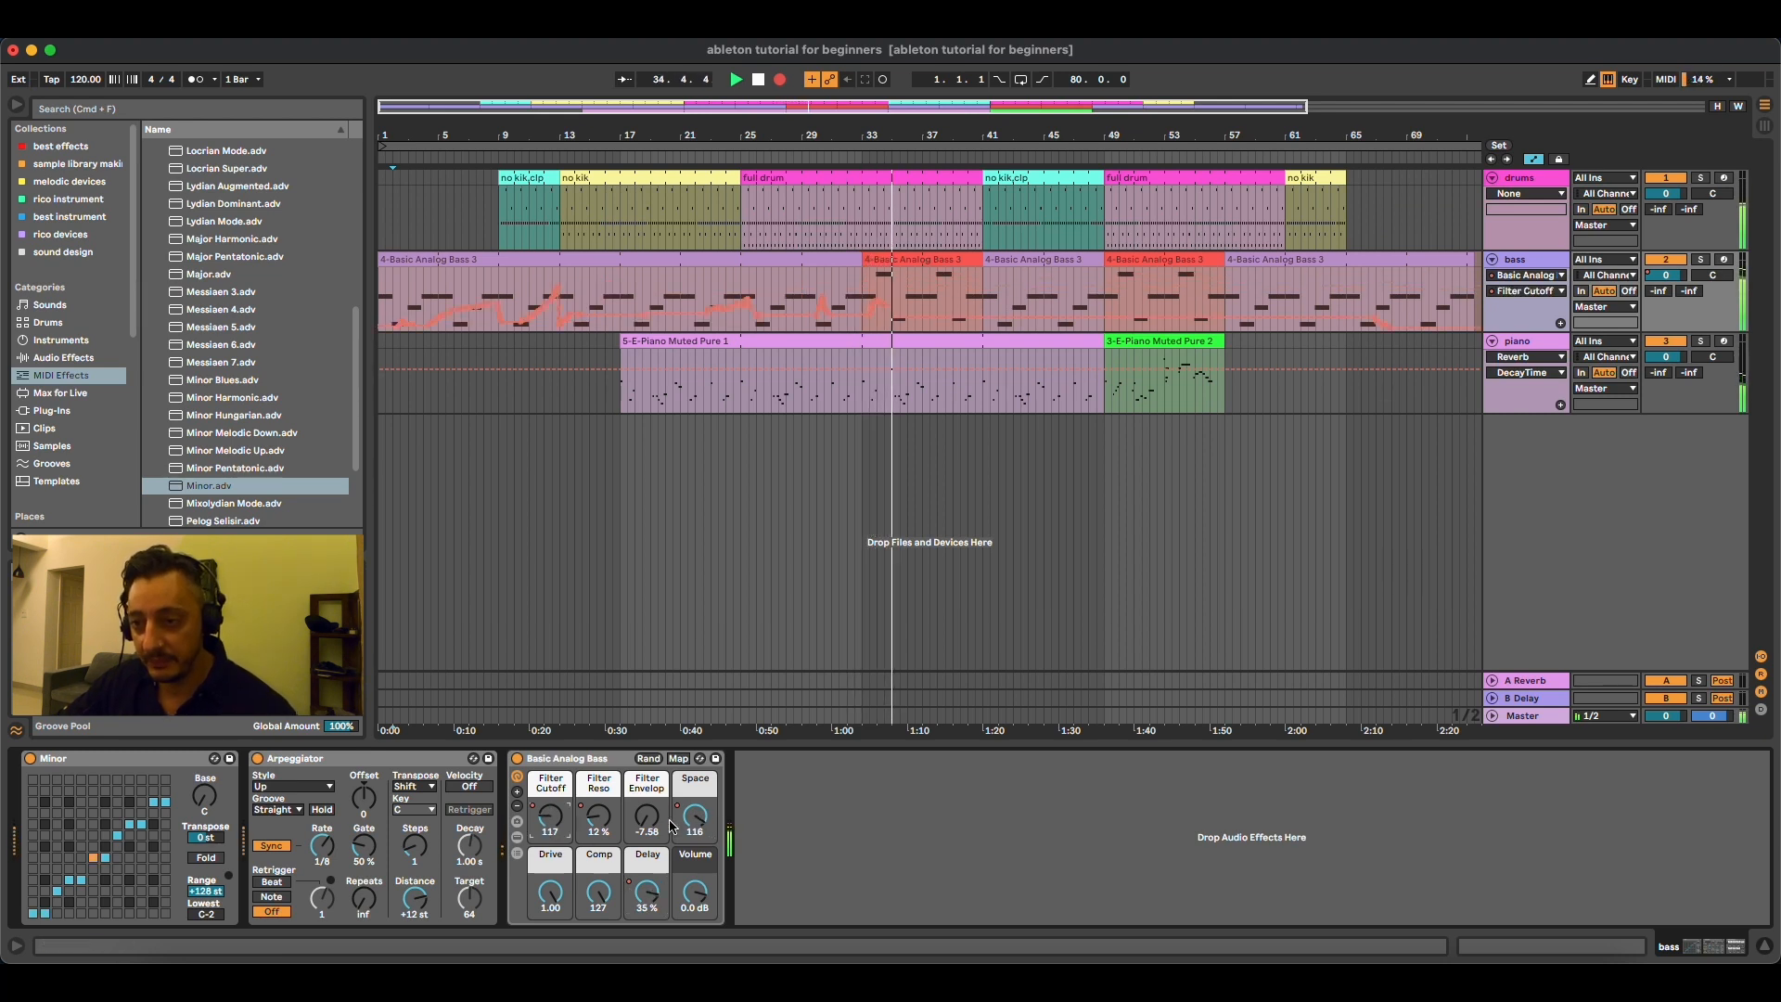
pyautogui.moveTo(695, 817); pyautogui.dragTo(695, 820)
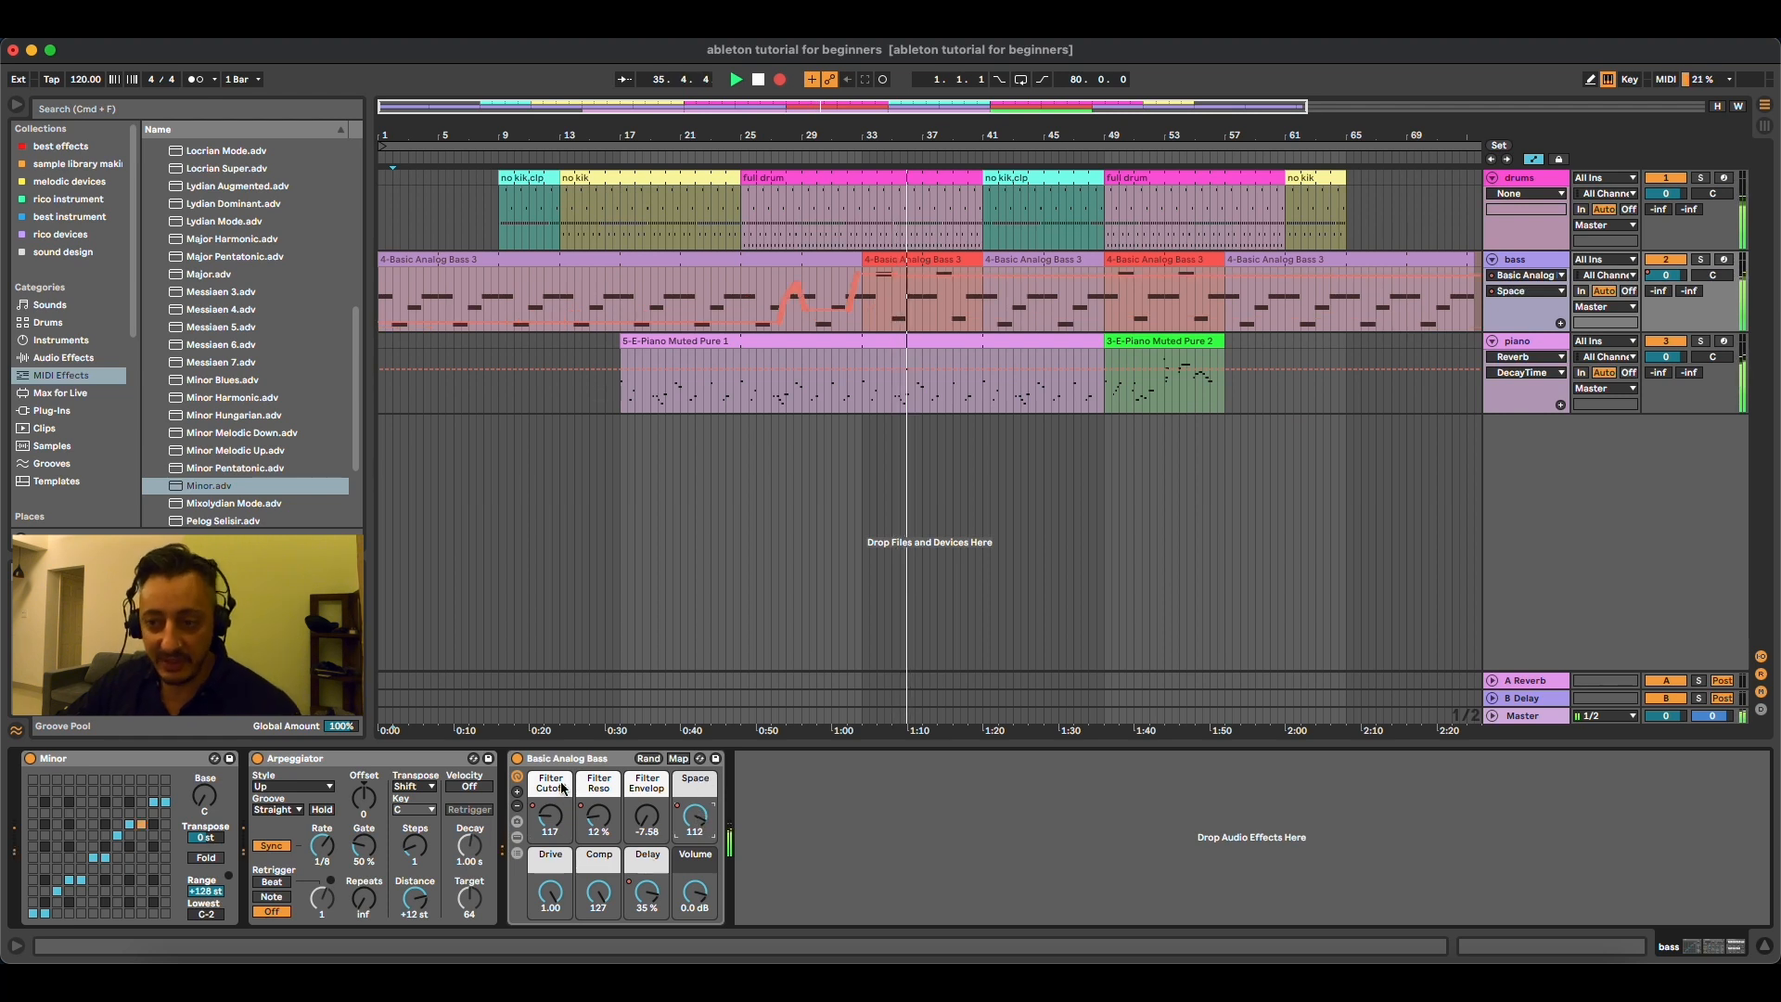
# Step: Record further Filter Cutoff sweeps over the remaining bass clips and bring Space down to 82
pyautogui.moveTo(551, 817)
pyautogui.mouseDown()
pyautogui.moveTo(551, 782)
pyautogui.moveTo(551, 817)
pyautogui.moveTo(601, 827)
pyautogui.moveTo(551, 809)
pyautogui.moveTo(551, 782)
pyautogui.moveTo(600, 789)
pyautogui.moveTo(599, 774)
pyautogui.moveTo(551, 822)
pyautogui.moveTo(551, 850)
pyautogui.moveTo(620, 825)
pyautogui.moveTo(620, 860)
pyautogui.moveTo(551, 815)
pyautogui.moveTo(551, 757)
pyautogui.moveTo(552, 806)
pyautogui.mouseUp()
pyautogui.click(647, 817)
pyautogui.moveTo(695, 816); pyautogui.dragTo(695, 835)
pyautogui.moveTo(551, 817)
pyautogui.mouseDown()
pyautogui.moveTo(551, 768)
pyautogui.moveTo(551, 811)
pyautogui.mouseUp()
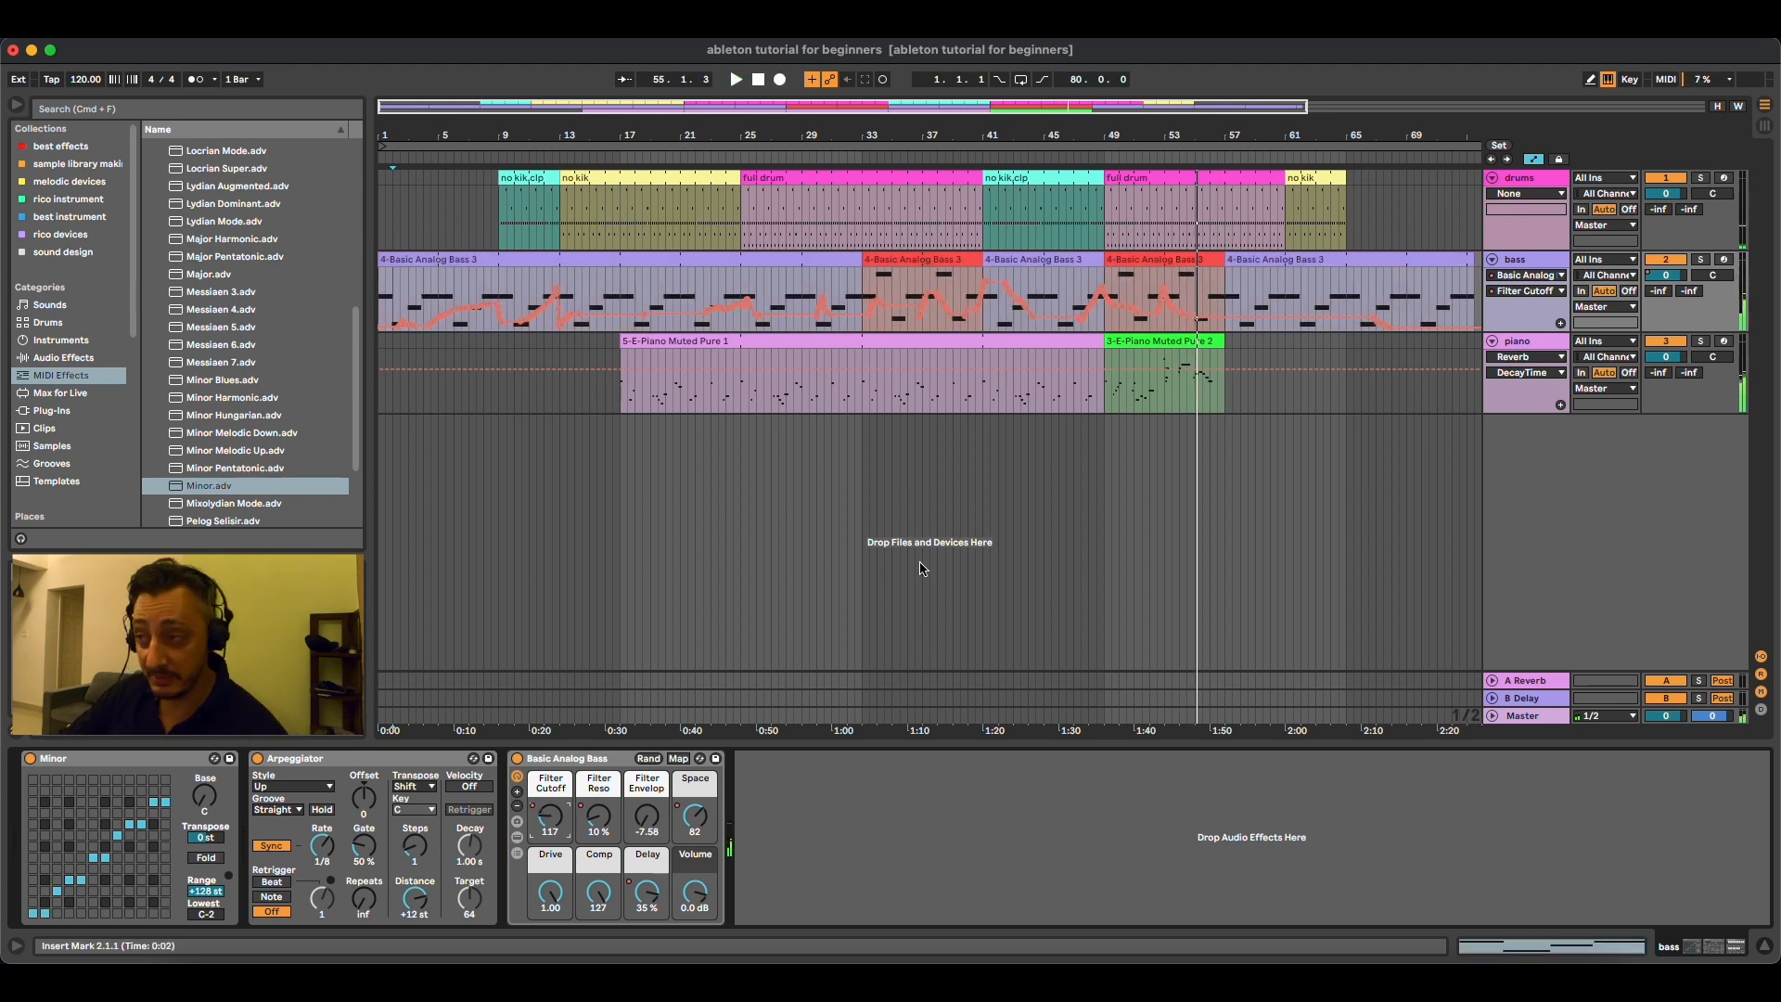
# Step: Display the bass track's volume automation and delete it
pyautogui.click(1356, 289)
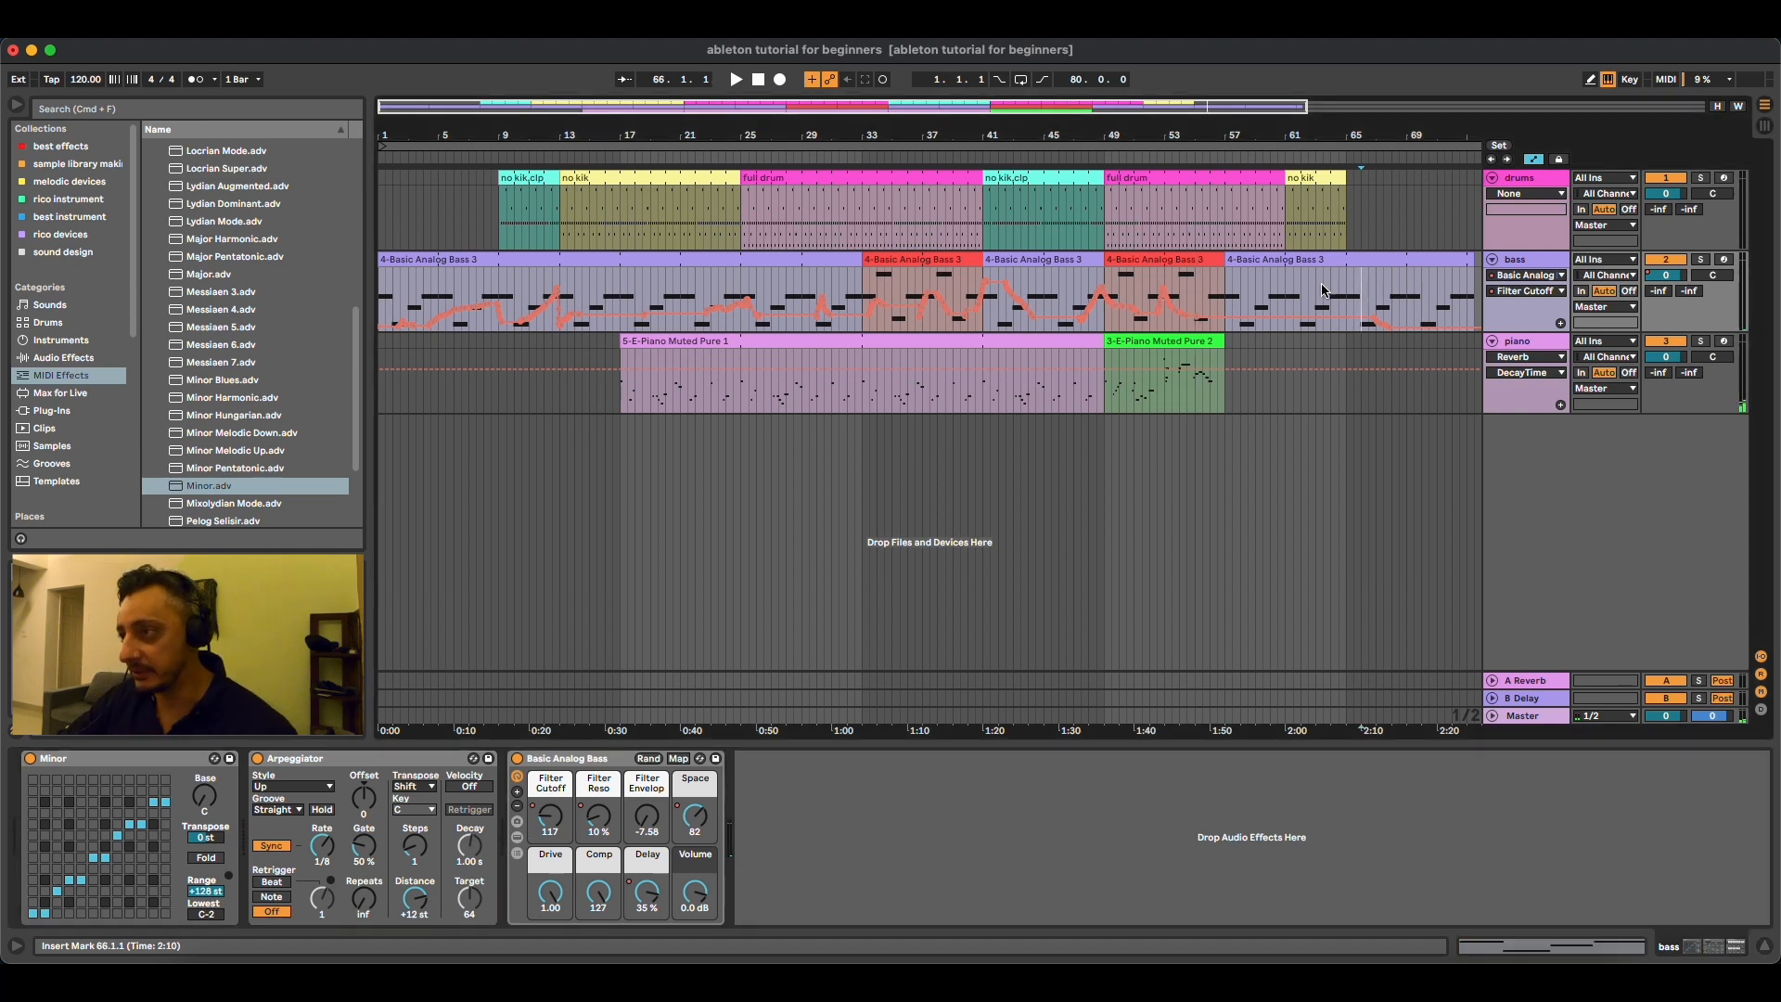
pyautogui.click(1664, 276)
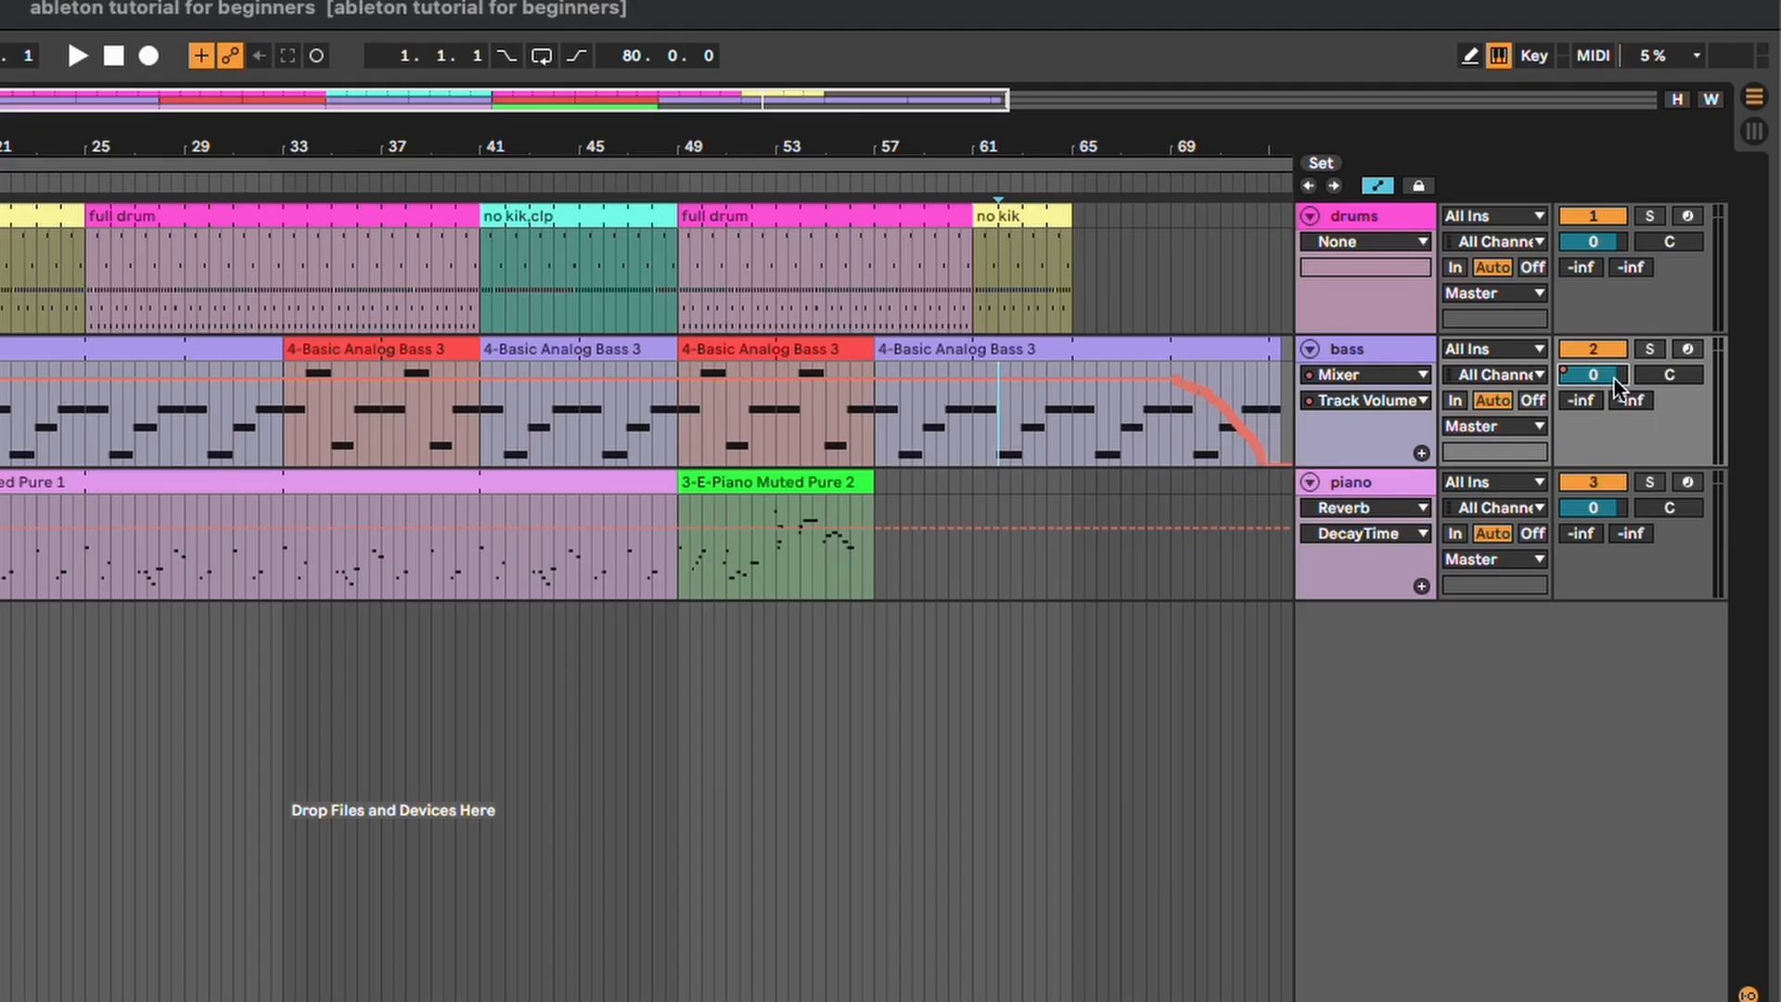
pyautogui.rightClick(1614, 377)
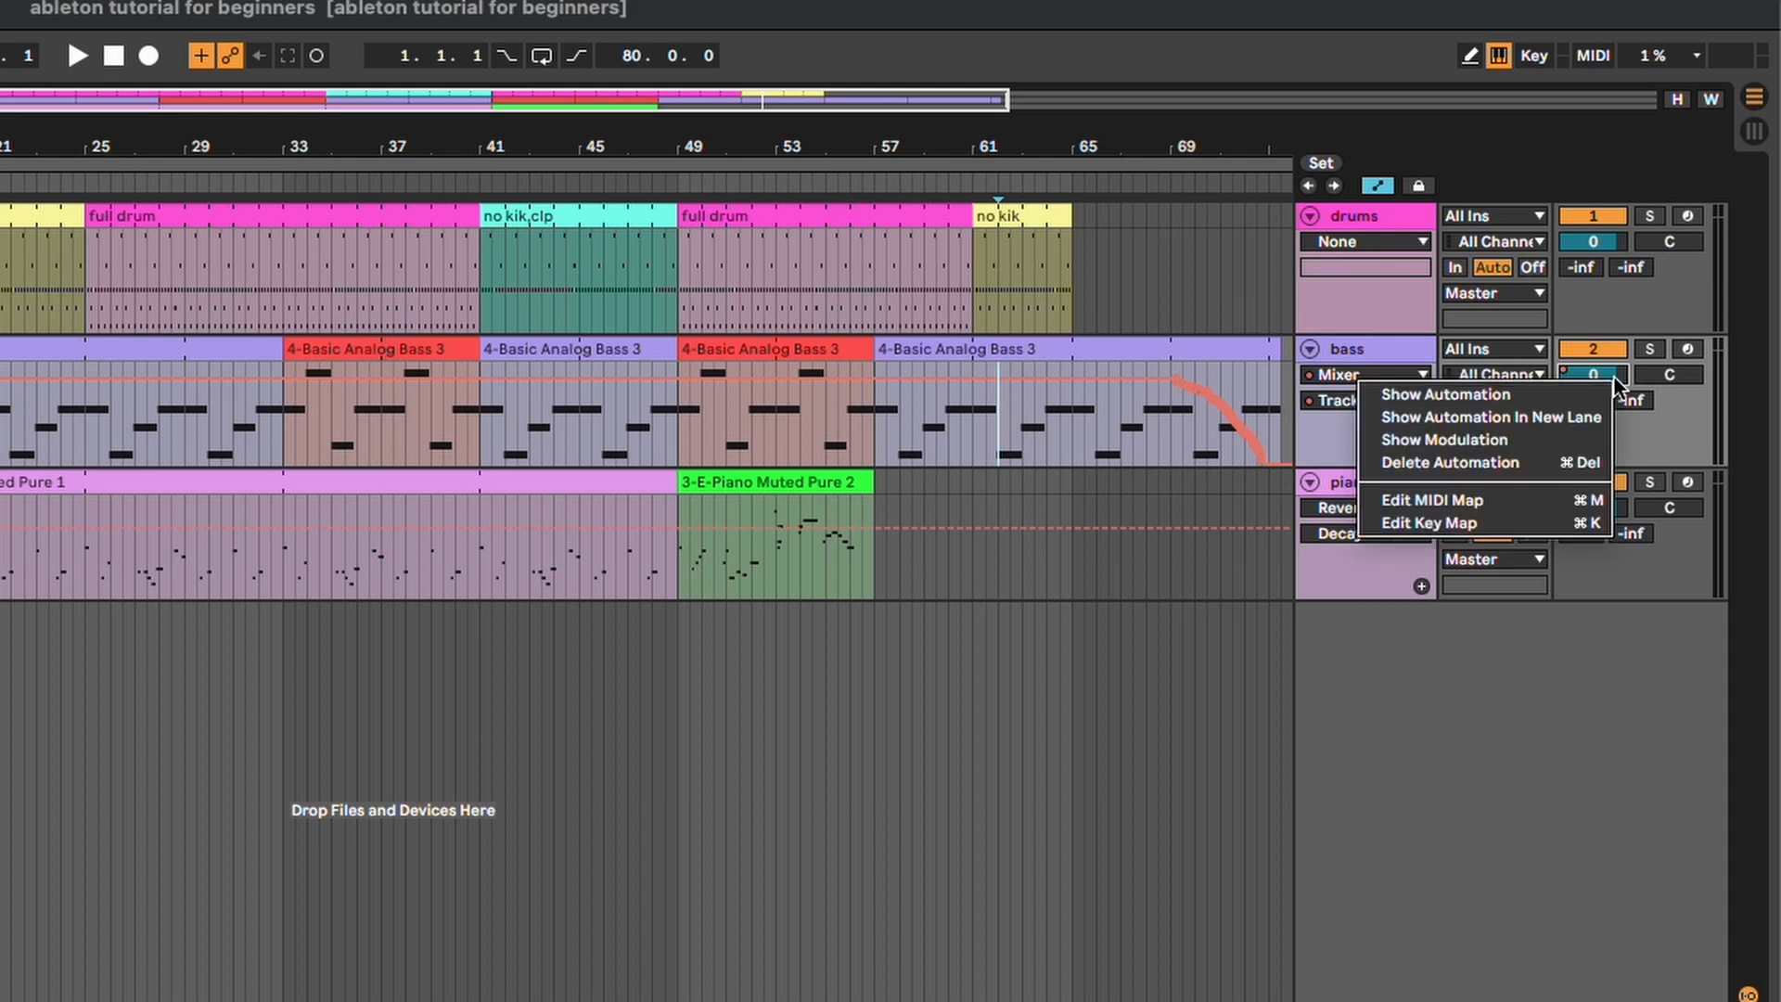
pyautogui.click(1564, 467)
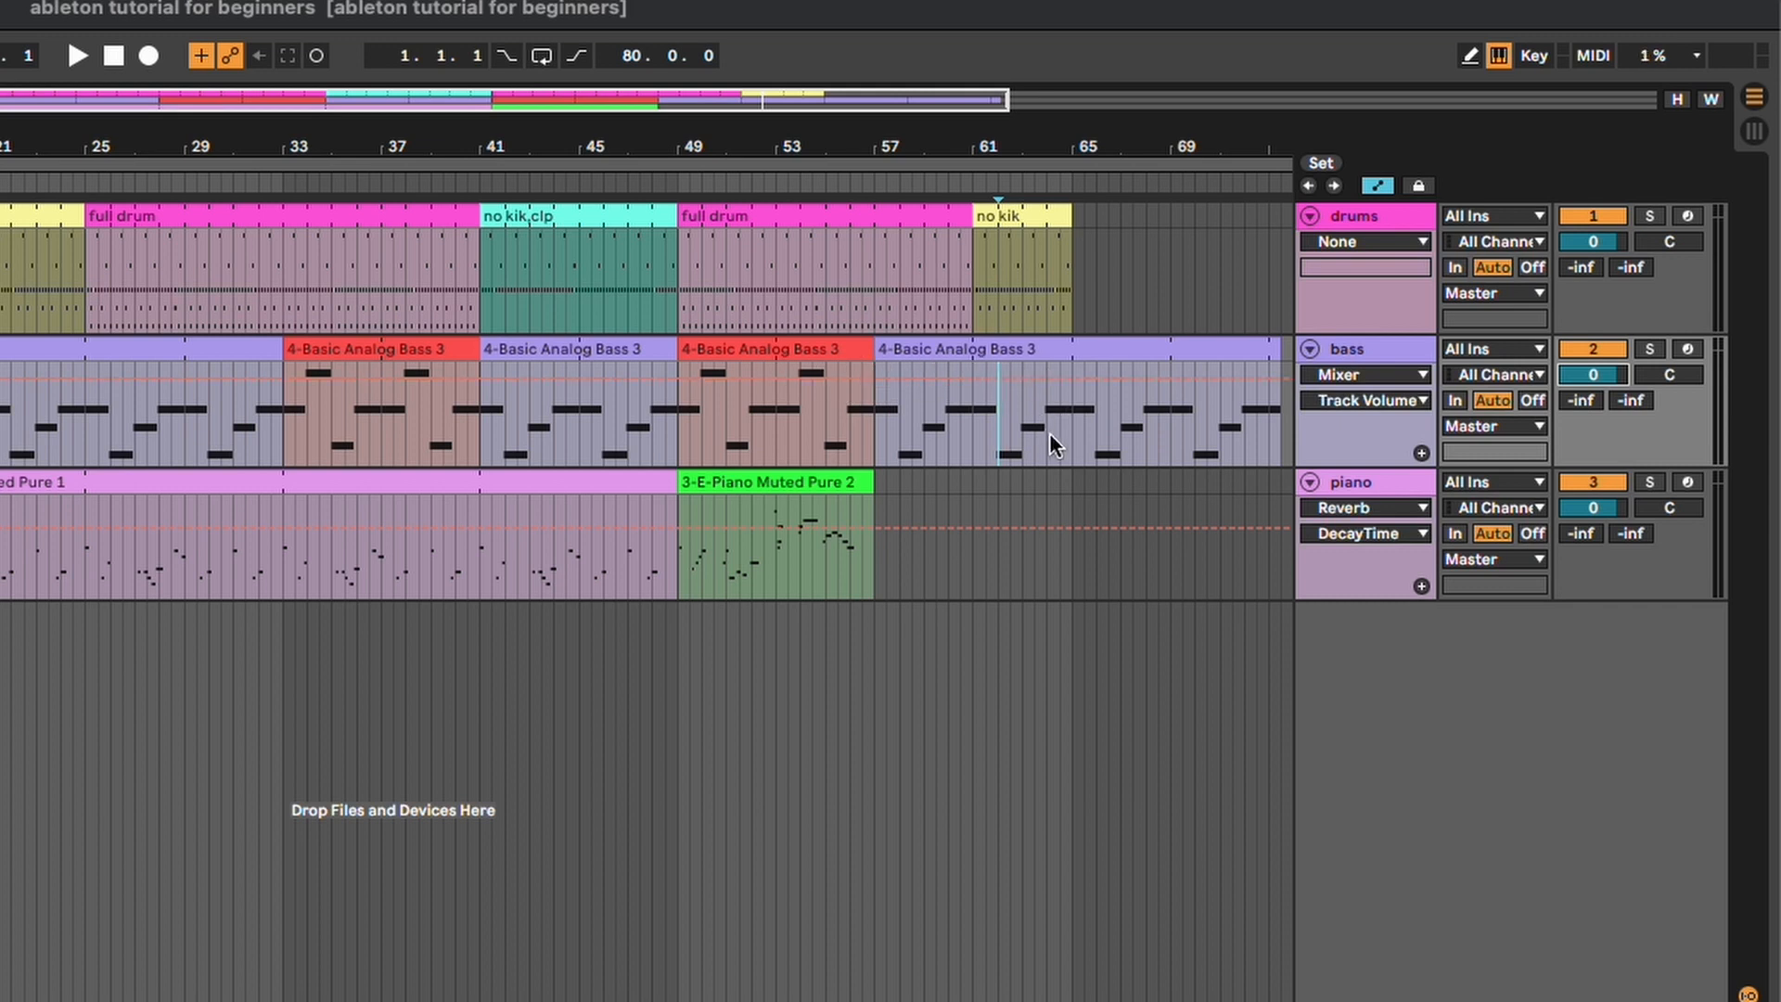
# Step: Add volume breakpoints on the bass track for a fade-out from 0 dB at bar 61 to silence near bar 72
pyautogui.click(1072, 378)
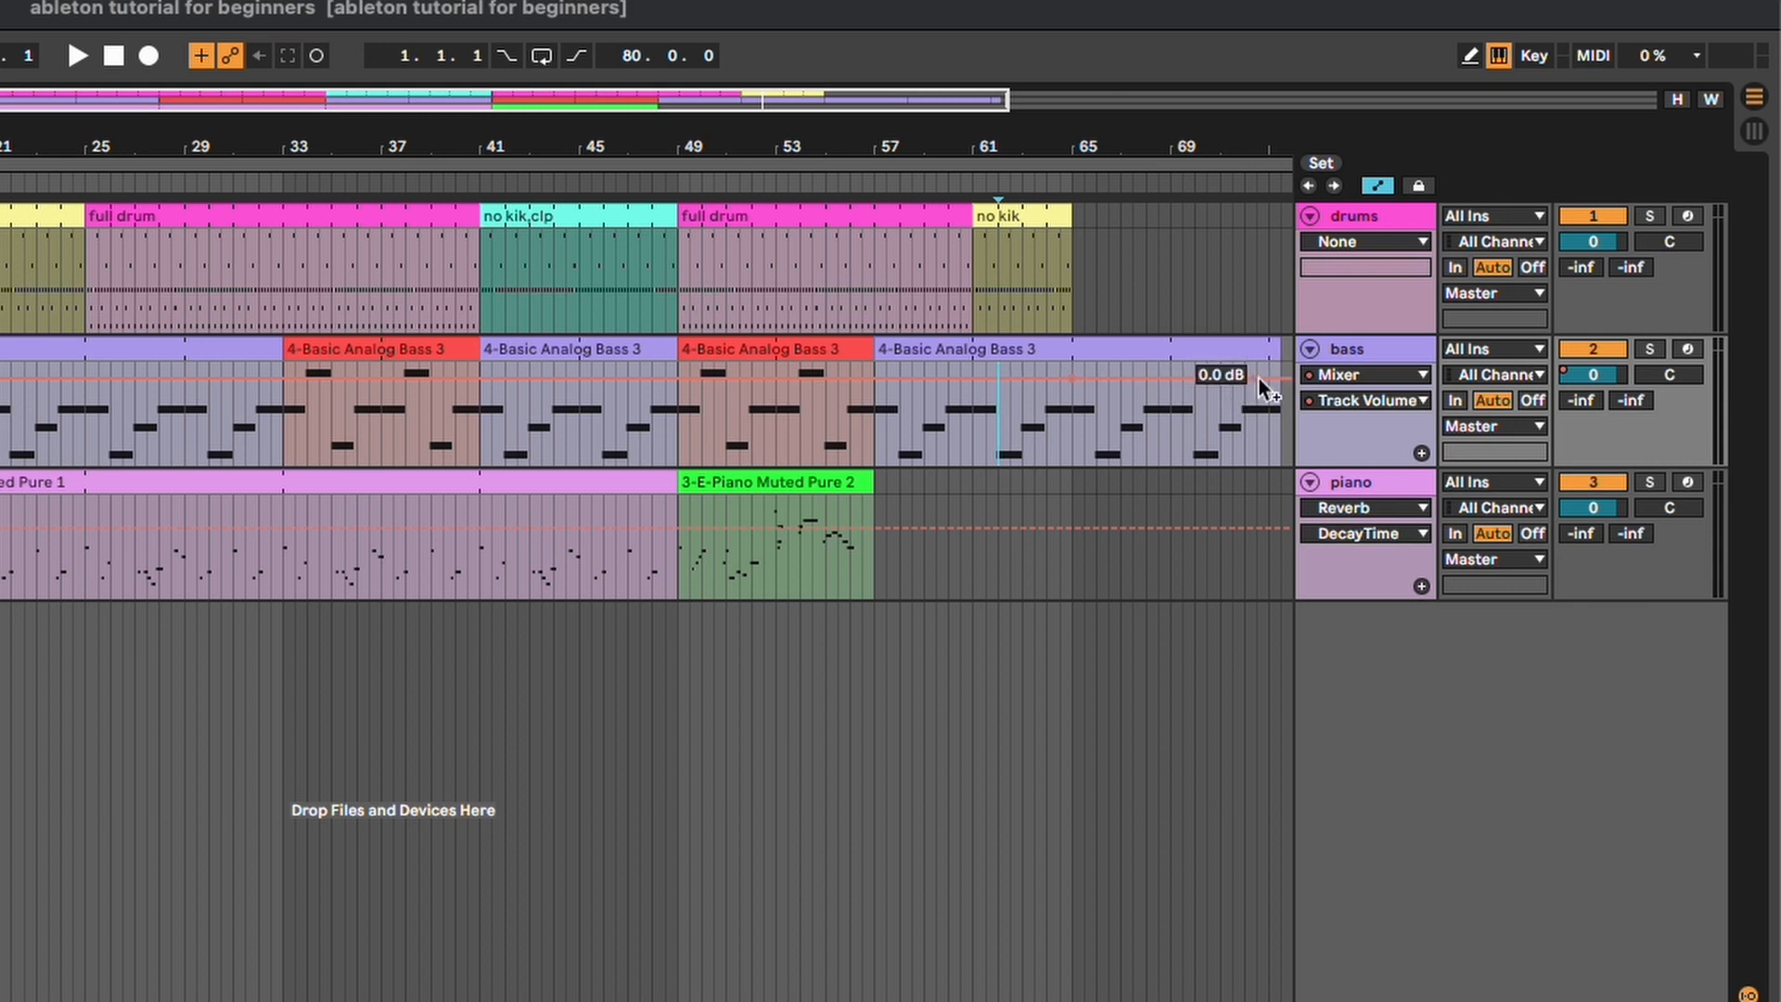
pyautogui.moveTo(1255, 372); pyautogui.dragTo(1259, 466)
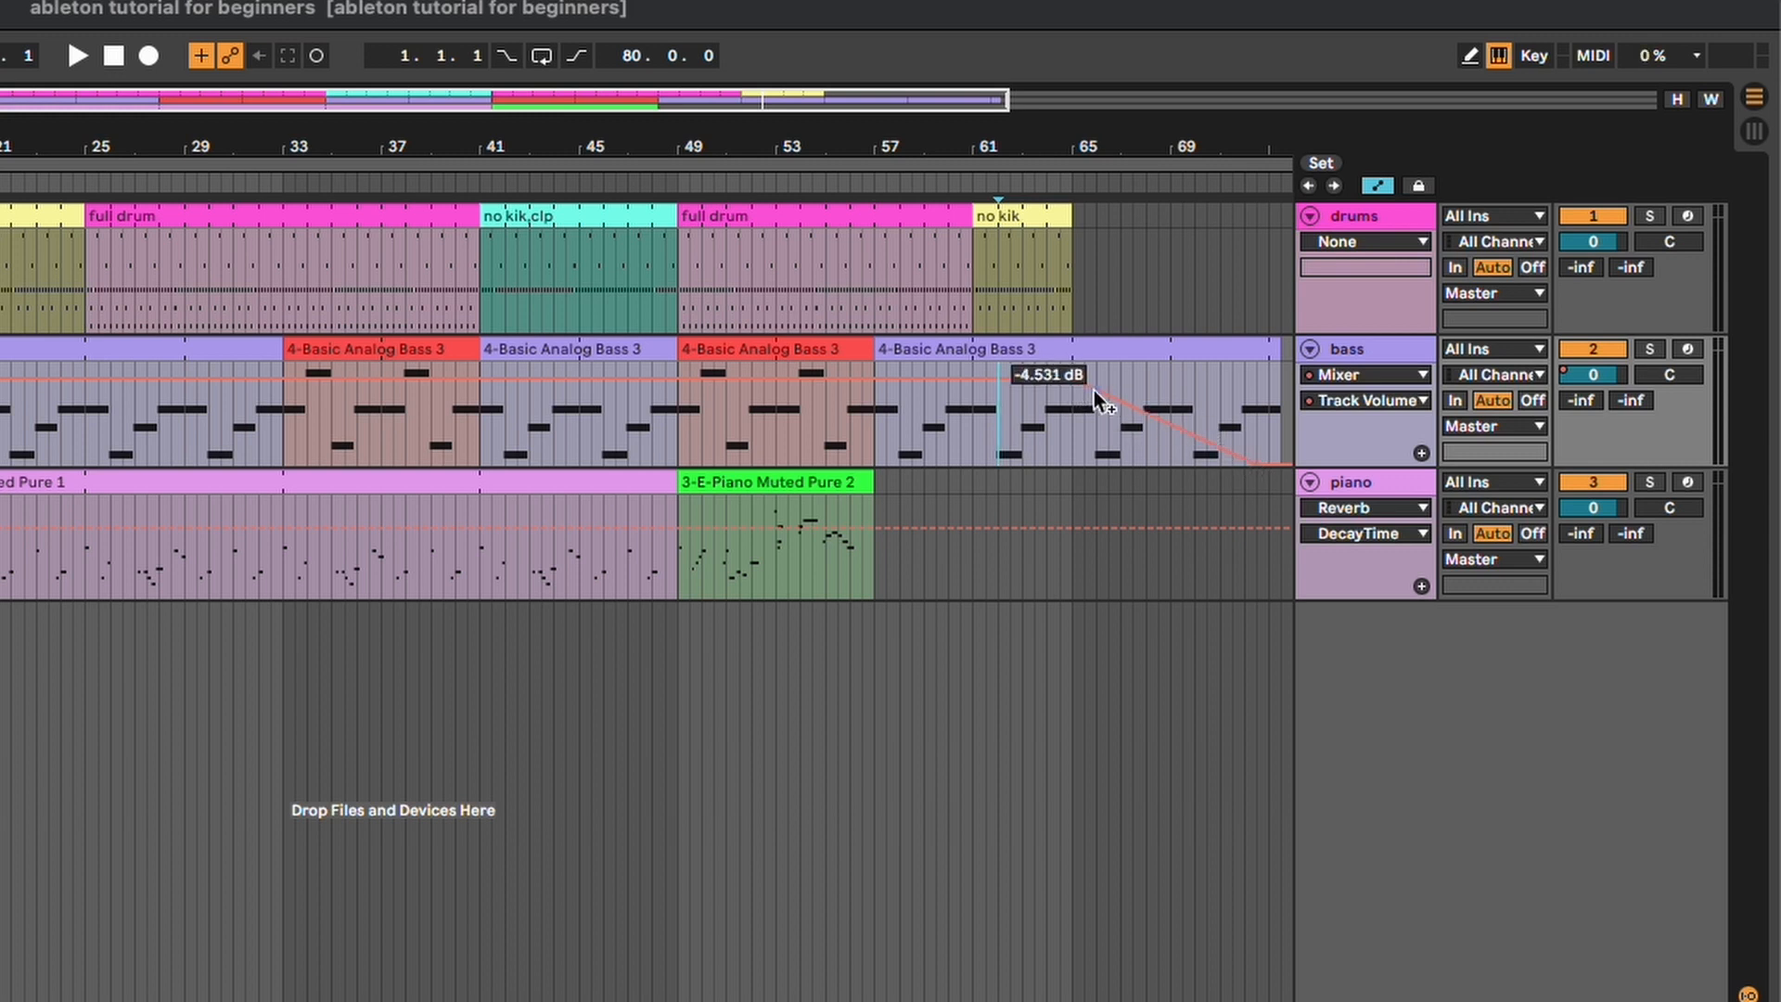
pyautogui.moveTo(1063, 380)
pyautogui.mouseDown()
pyautogui.moveTo(690, 379)
pyautogui.moveTo(922, 381)
pyautogui.moveTo(960, 401)
pyautogui.mouseUp()
# Step: Play the fade-out from bar 59 and add breakpoints that zigzag the bass volume between about bars 64 and 71
pyautogui.click(937, 404)
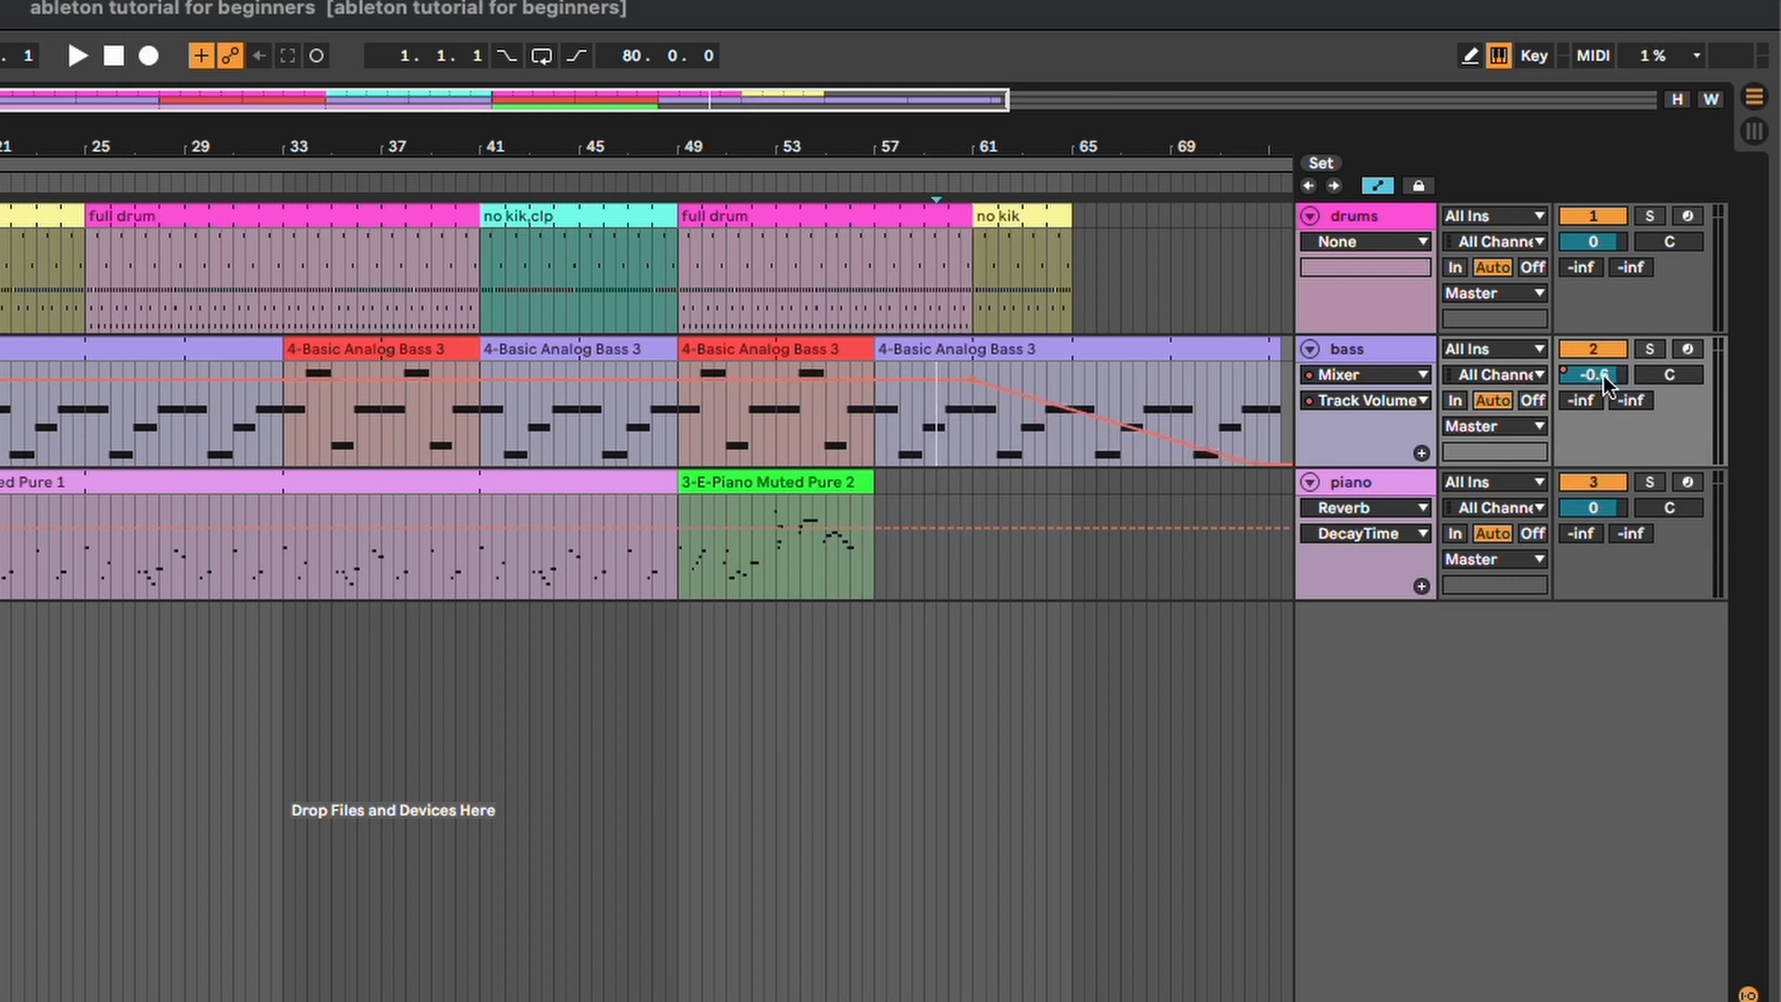
pyautogui.press('space')
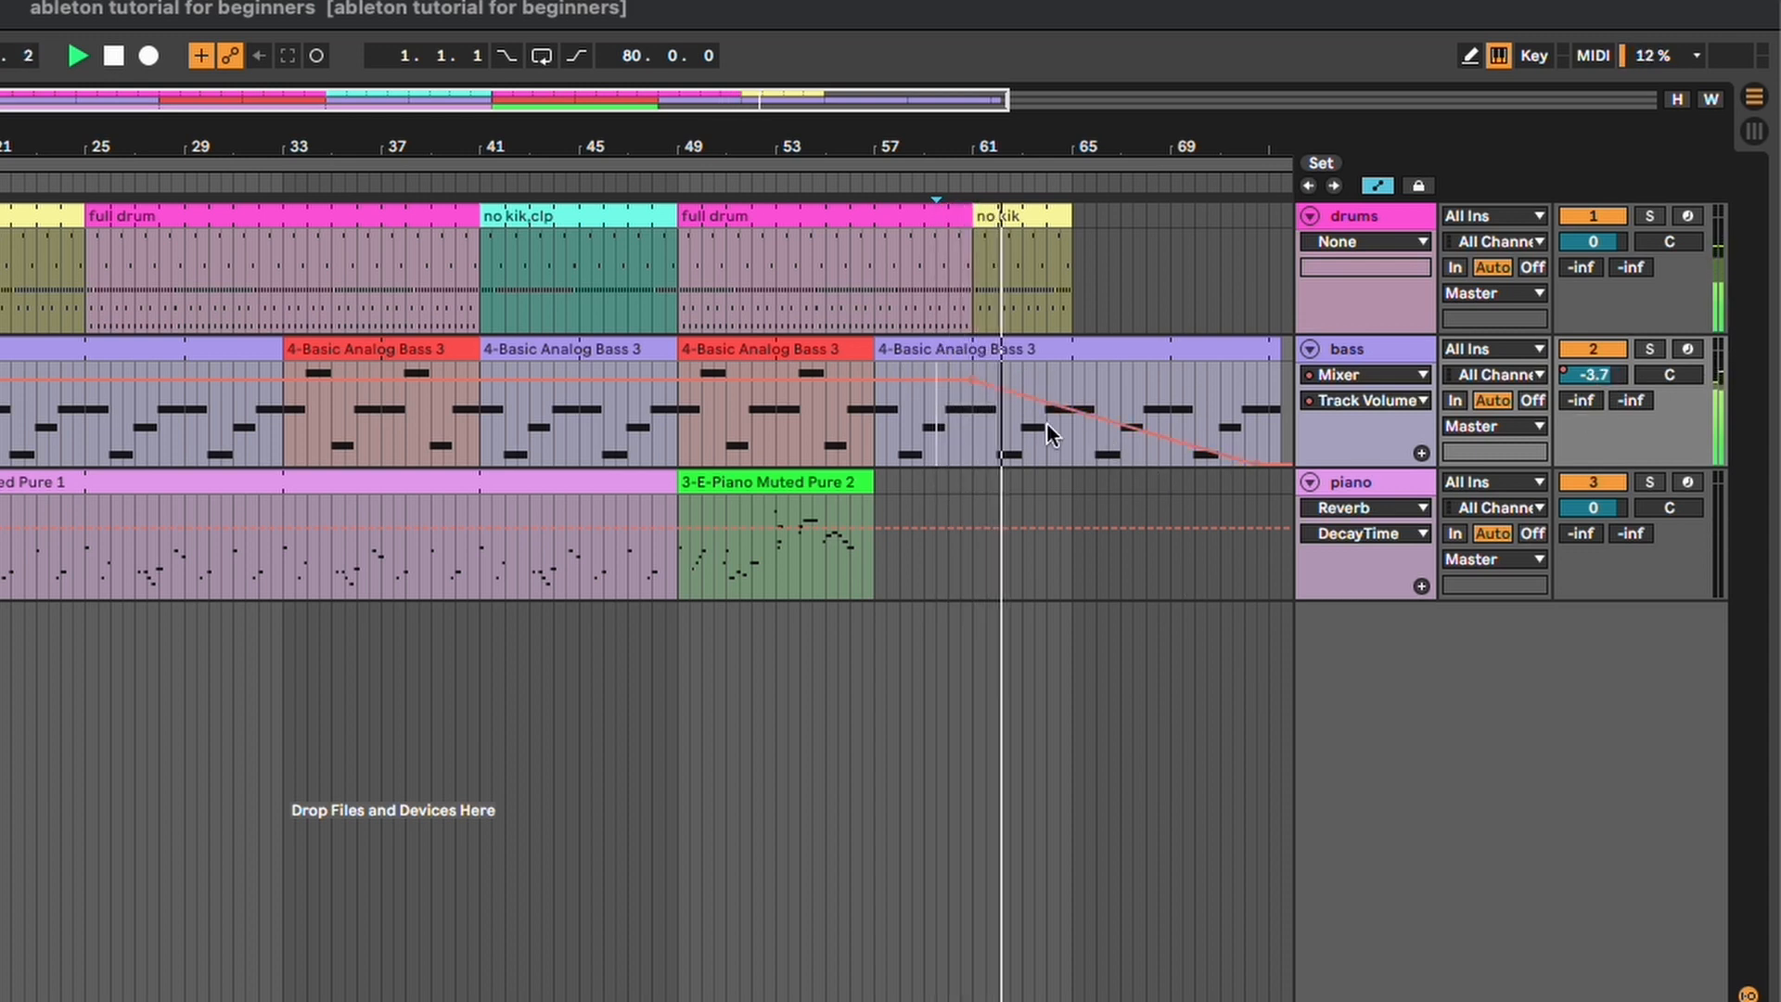
pyautogui.click(1084, 411)
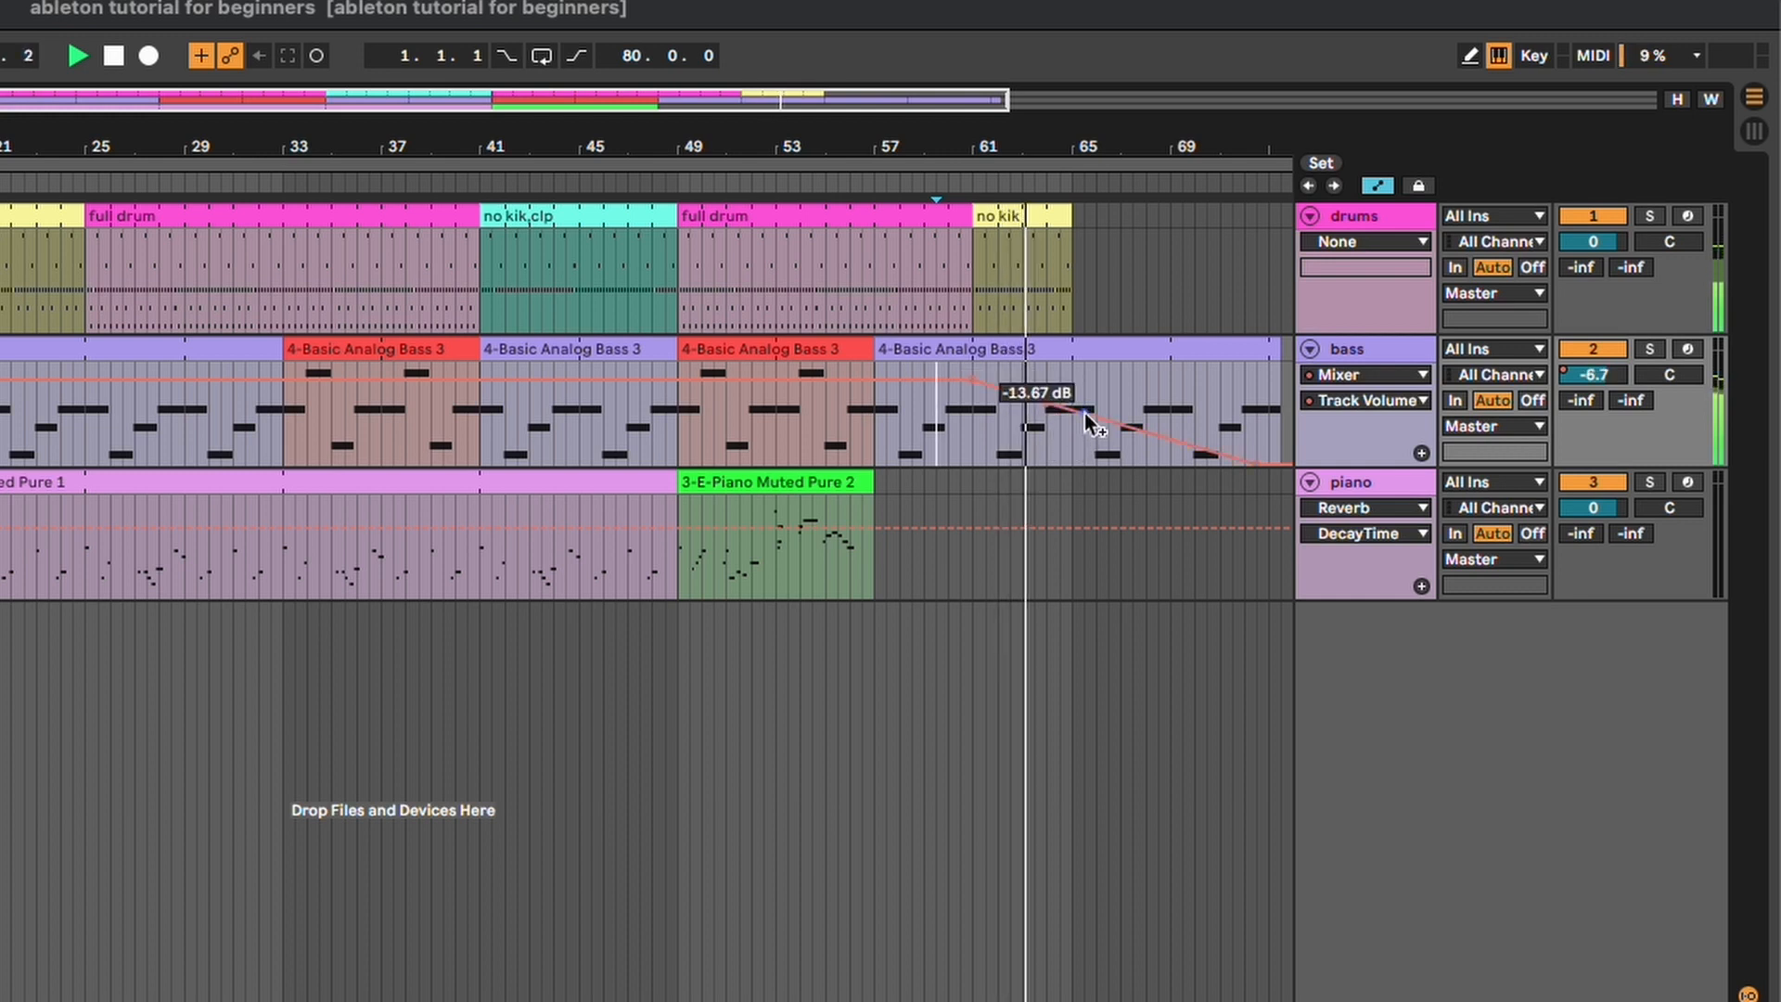
pyautogui.moveTo(1085, 414); pyautogui.dragTo(1207, 385)
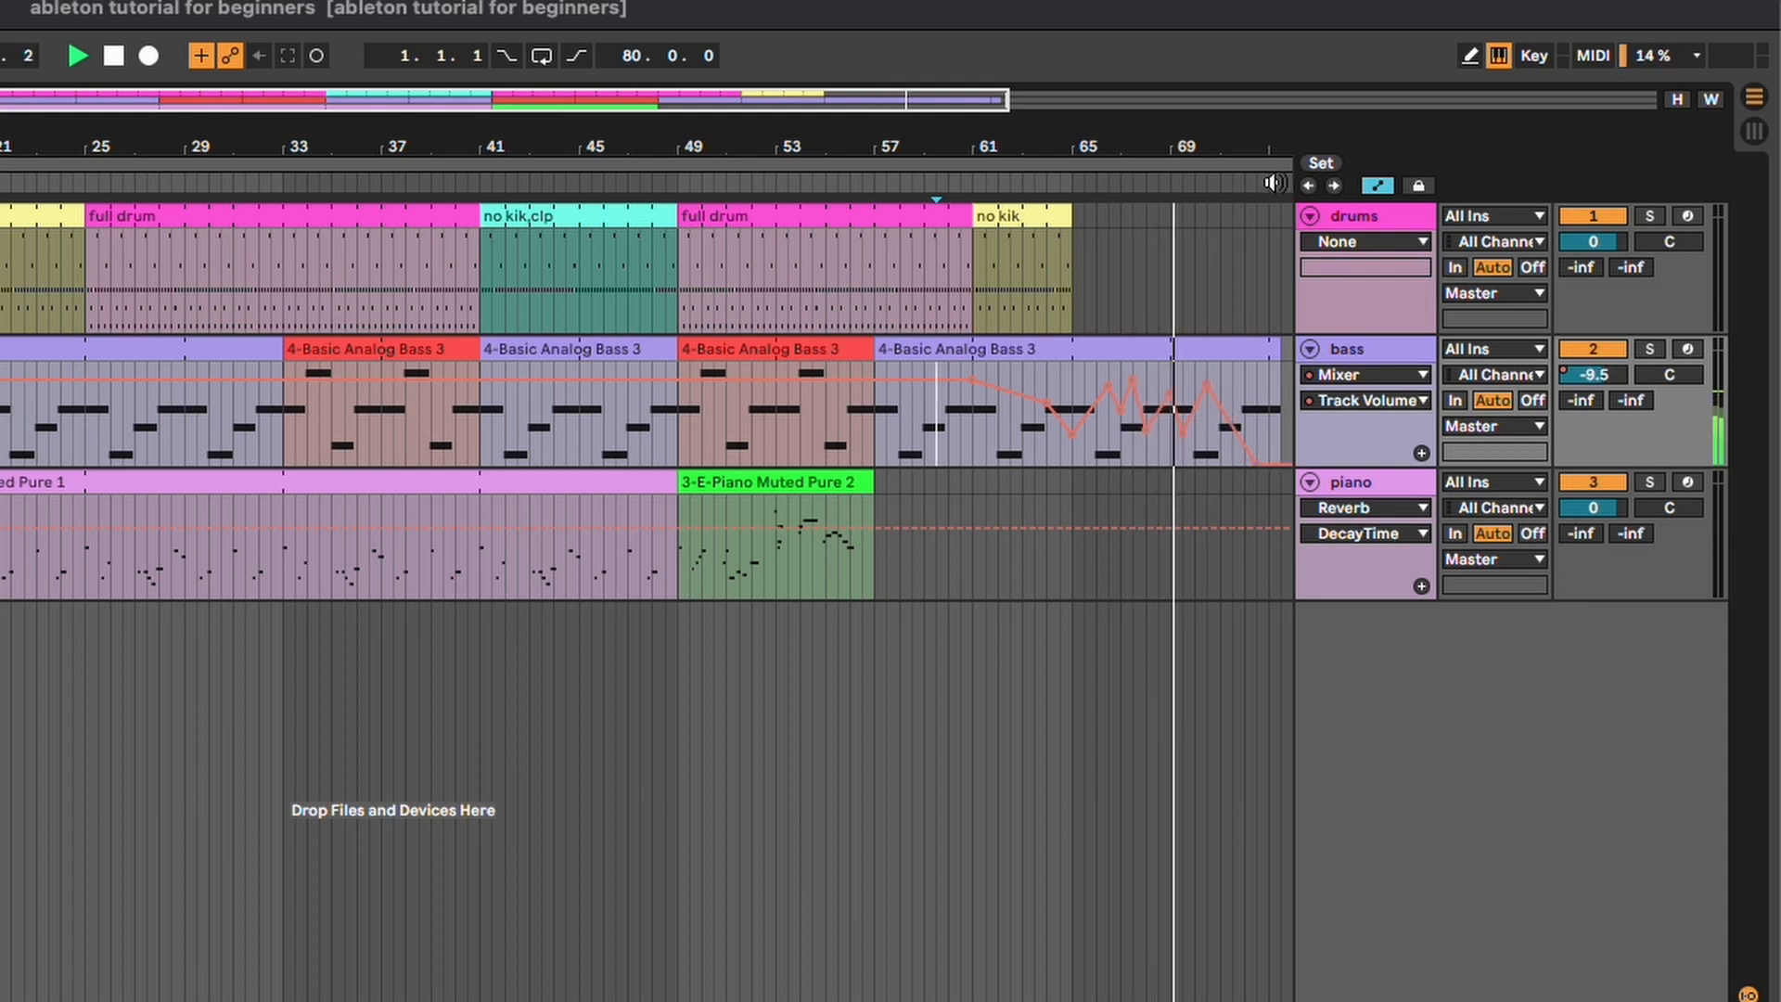
pyautogui.press('space')
# Step: Draw a freehand stepped volume curve on the bass track from about bar 60 to bar 71 and play it back
pyautogui.moveTo(1256, 147); pyautogui.dragTo(1256, 240)
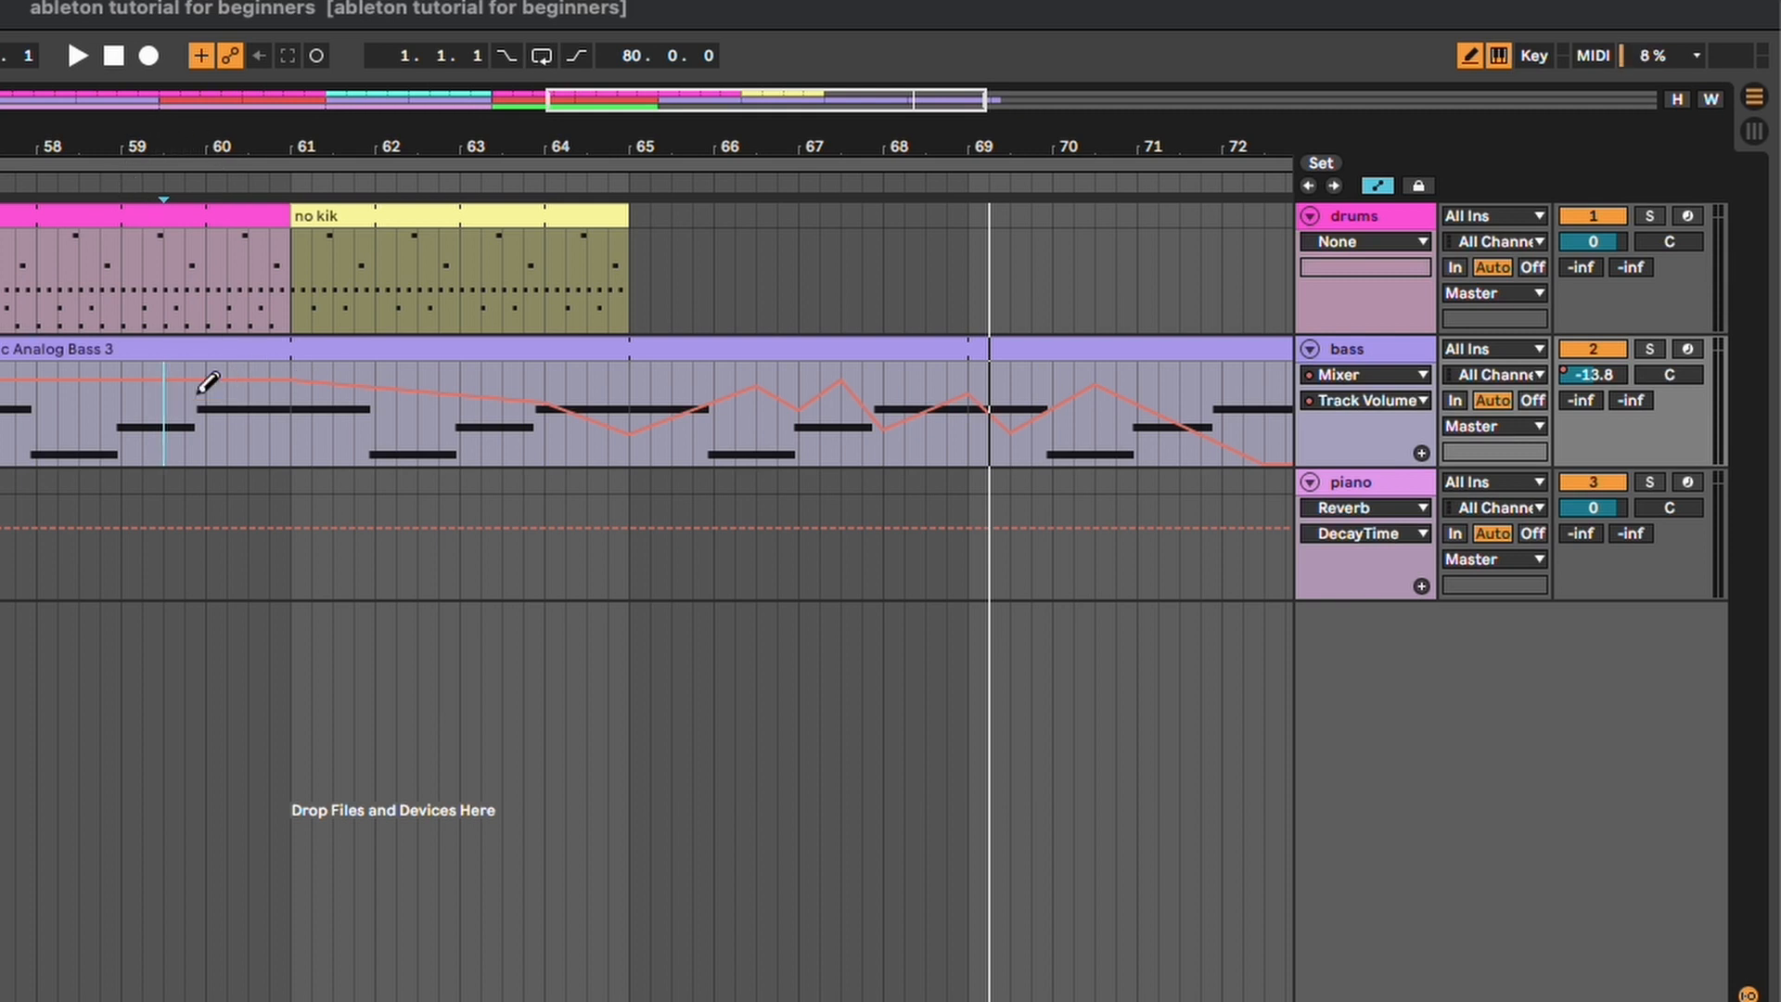
pyautogui.moveTo(206, 382)
pyautogui.mouseDown()
pyautogui.moveTo(274, 414)
pyautogui.moveTo(589, 422)
pyautogui.moveTo(814, 391)
pyautogui.moveTo(1155, 406)
pyautogui.mouseUp()
pyautogui.click(582, 185)
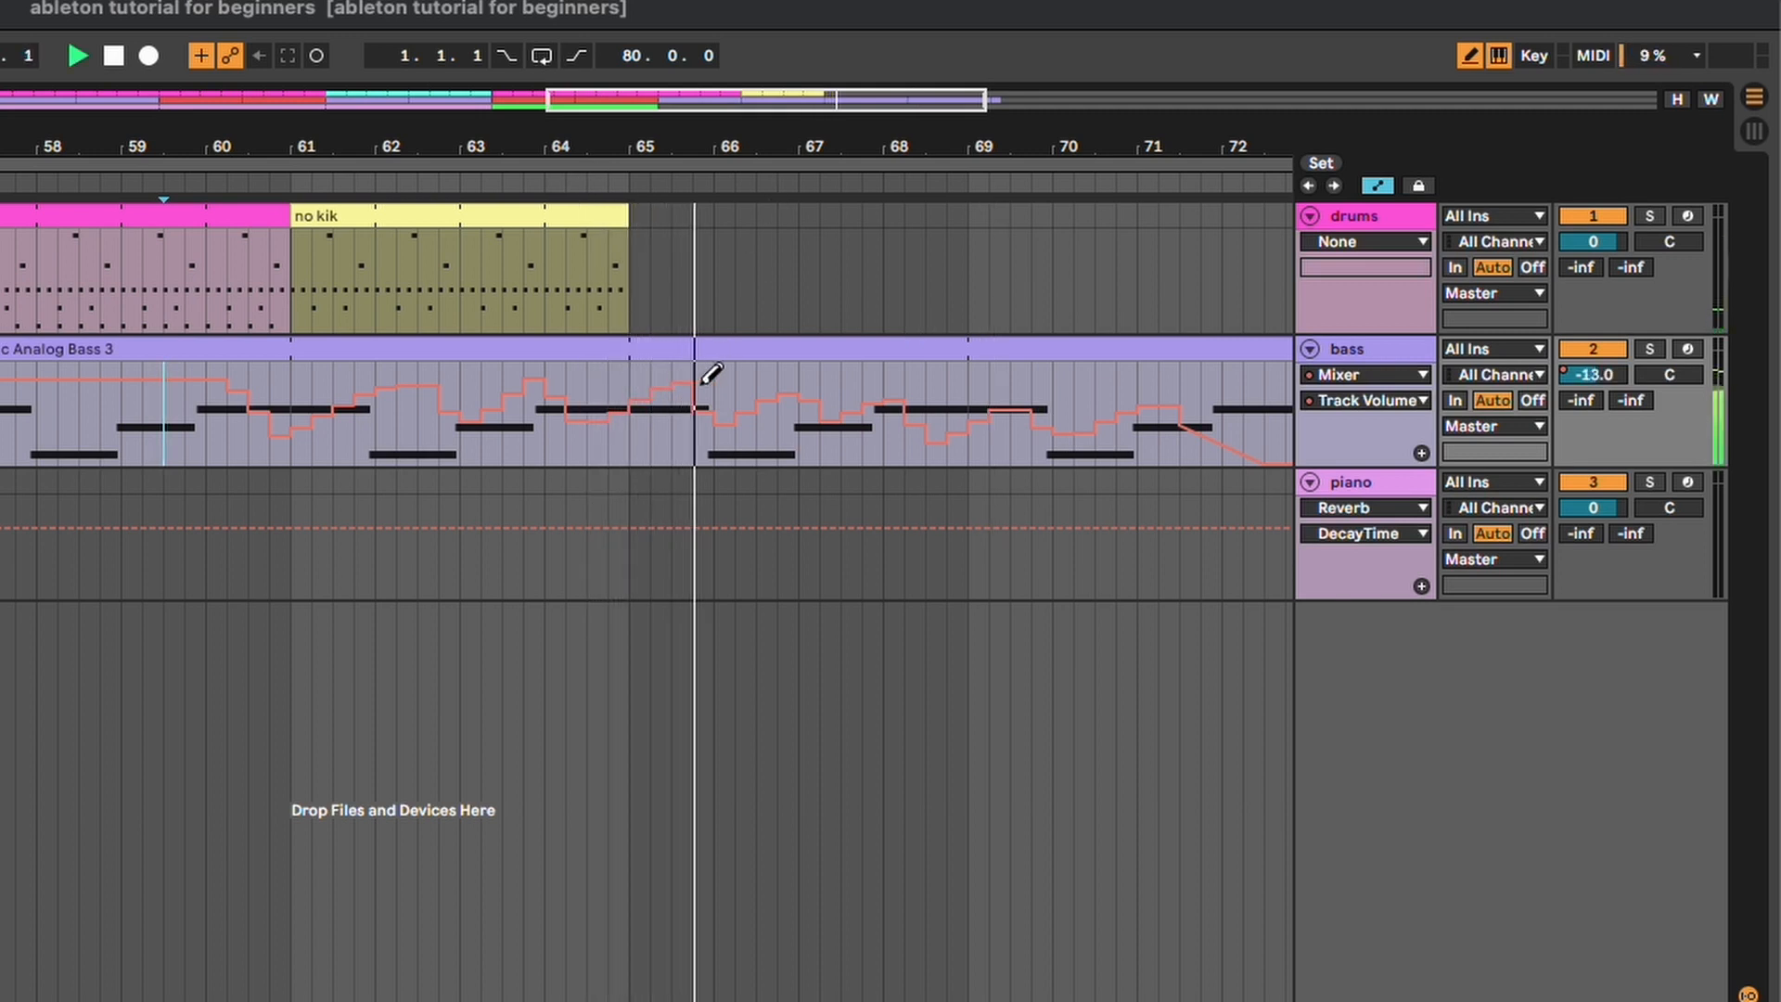
pyautogui.press('space')
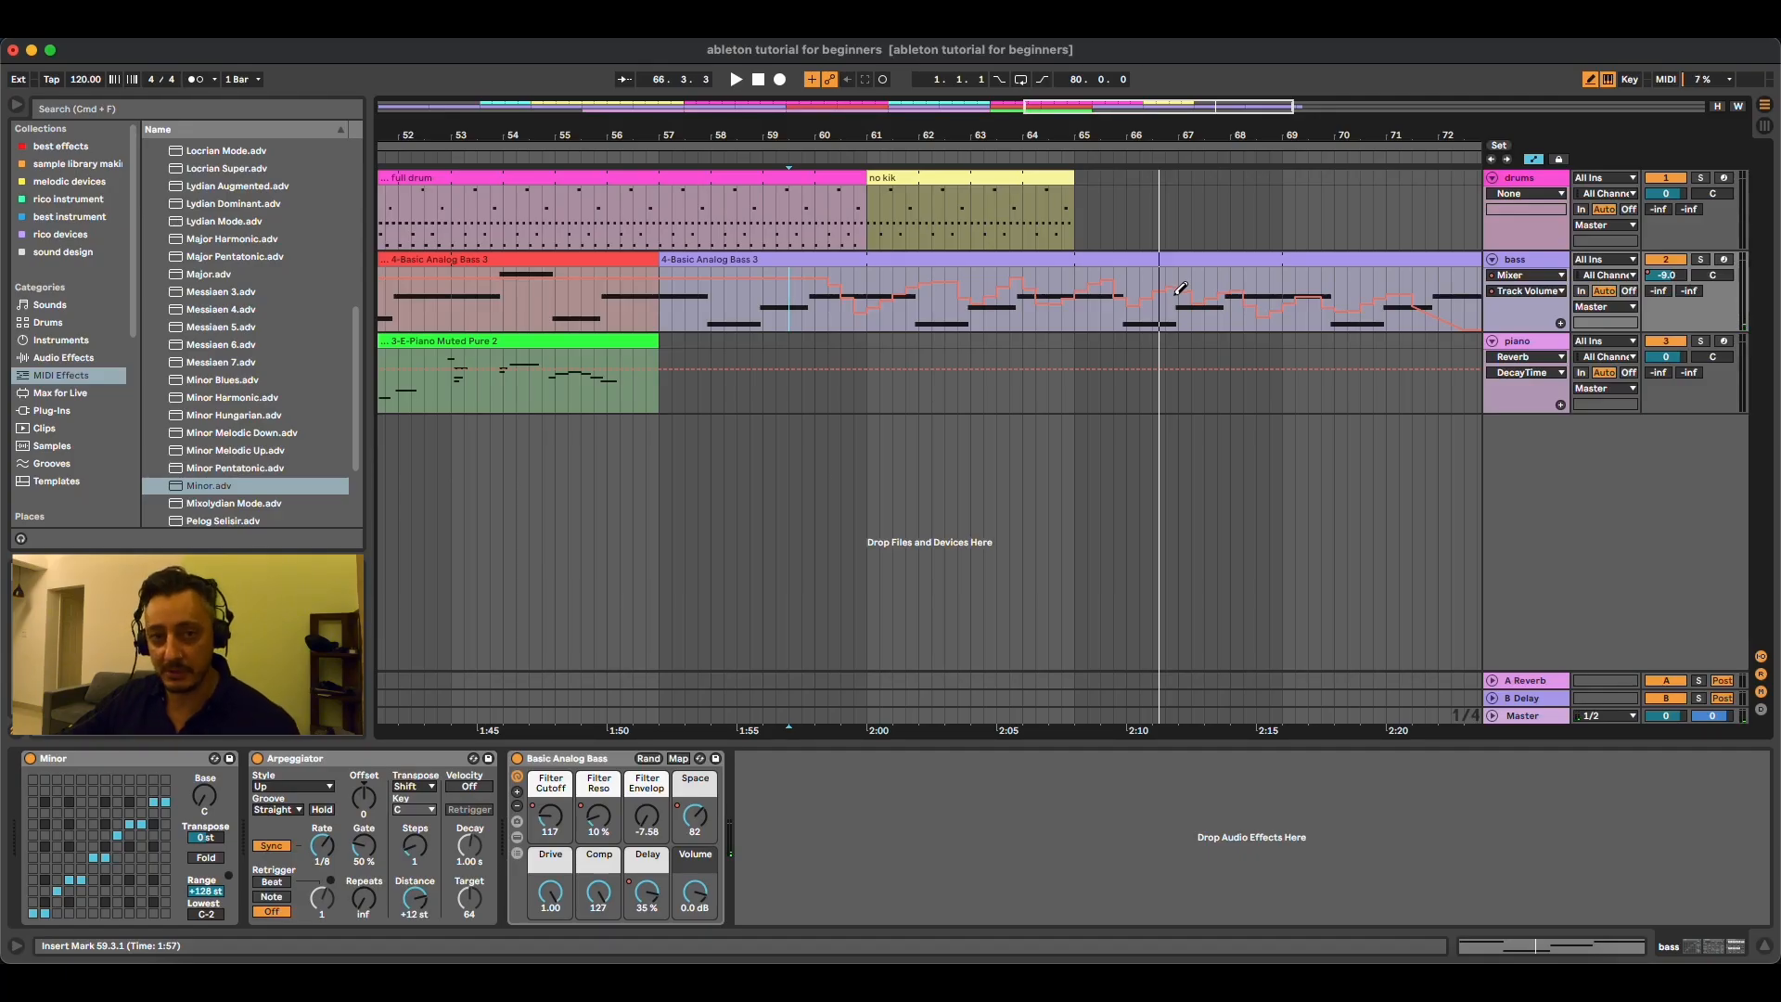
# Step: Display the bass track's Filter Cutoff automation and switch back to its Track Volume automation
pyautogui.moveTo(1081, 134); pyautogui.dragTo(1149, 50)
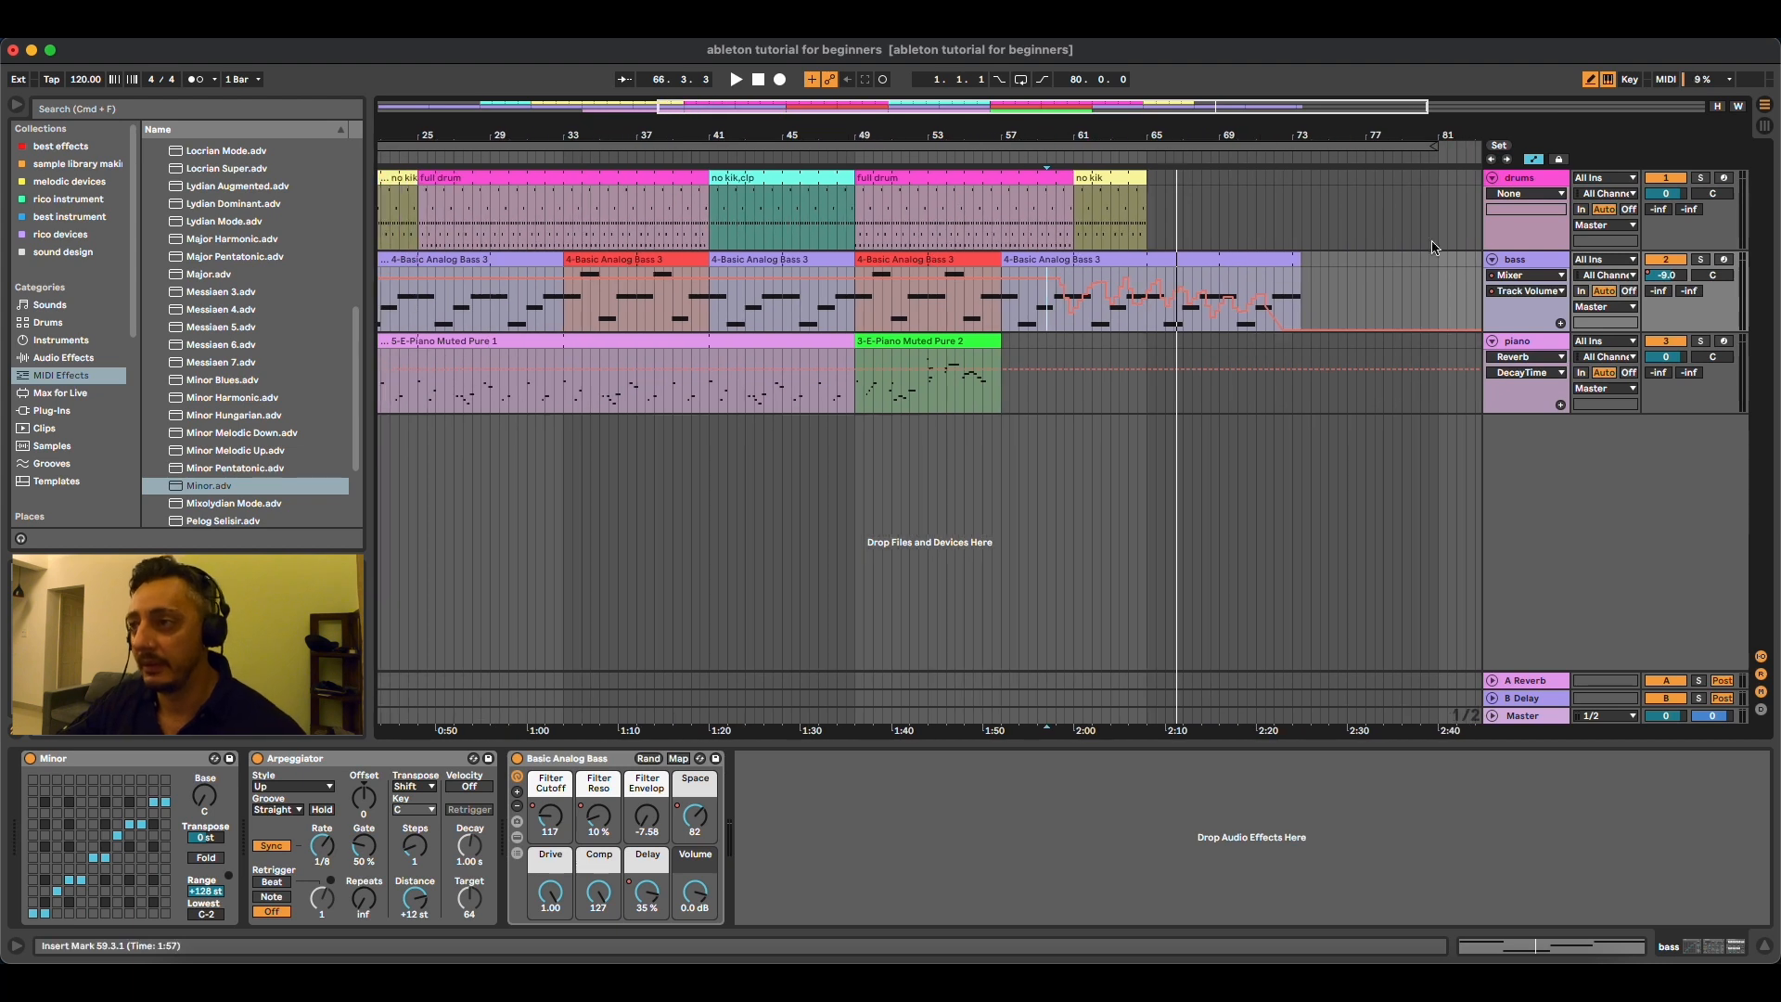
pyautogui.click(1511, 261)
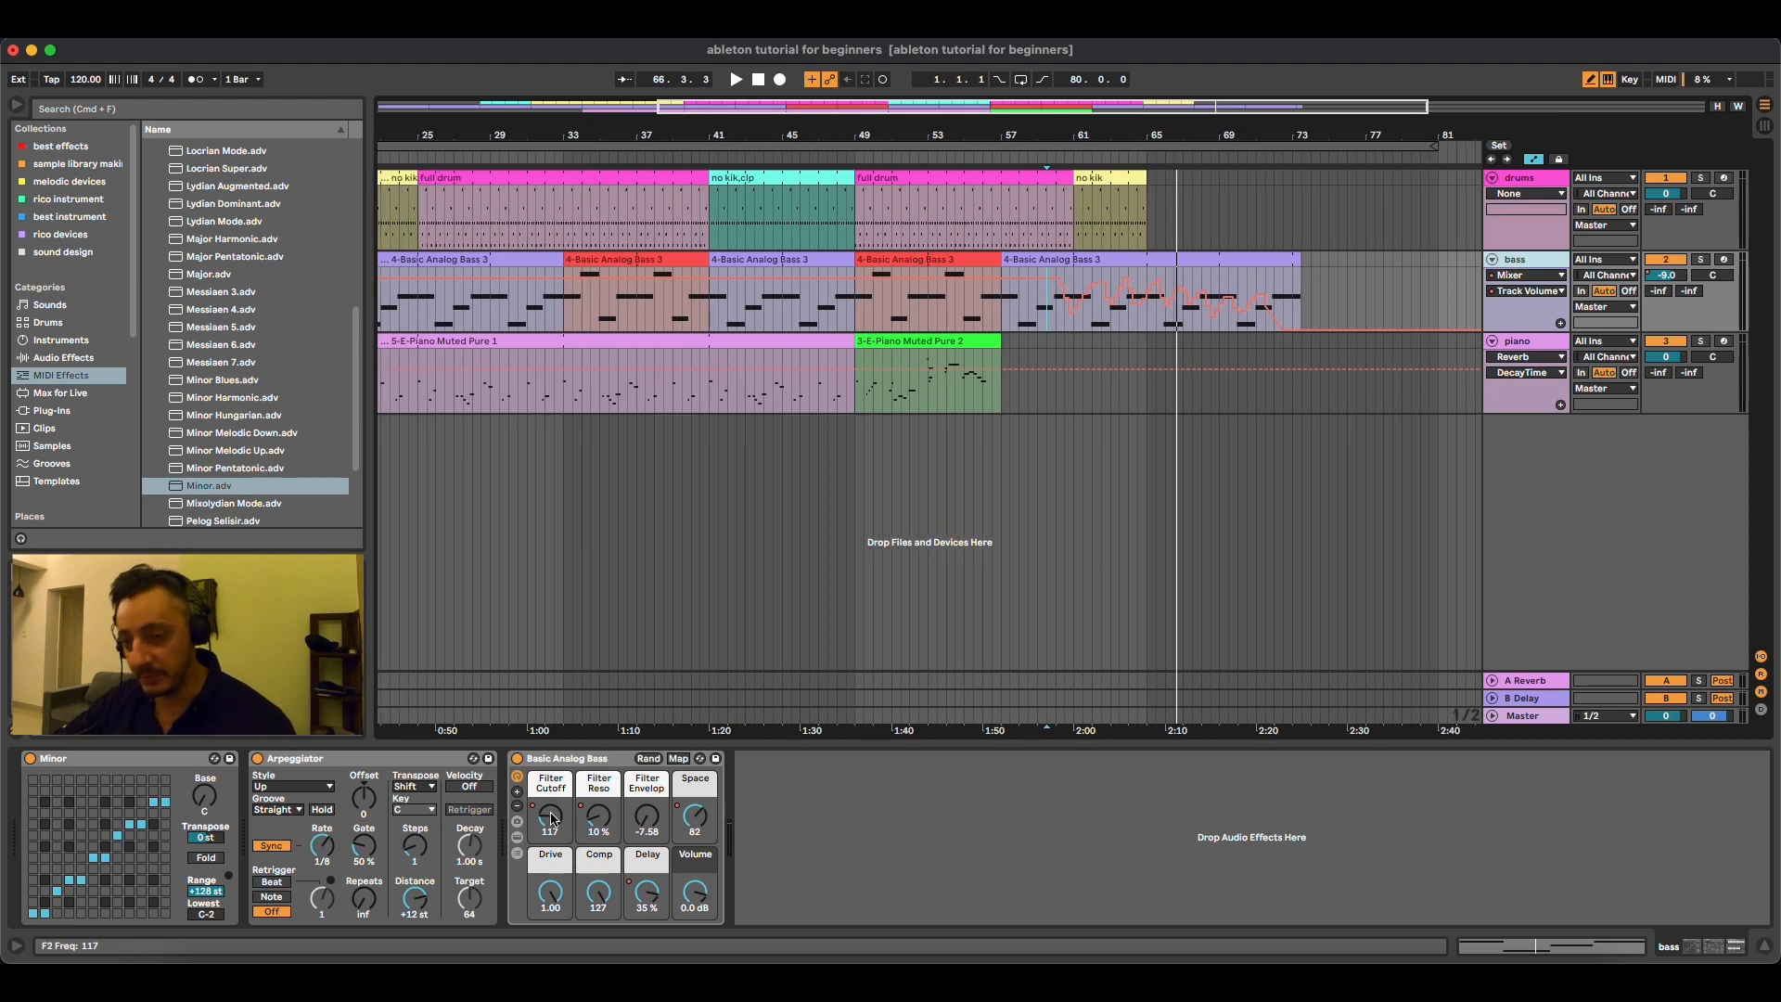
pyautogui.click(552, 817)
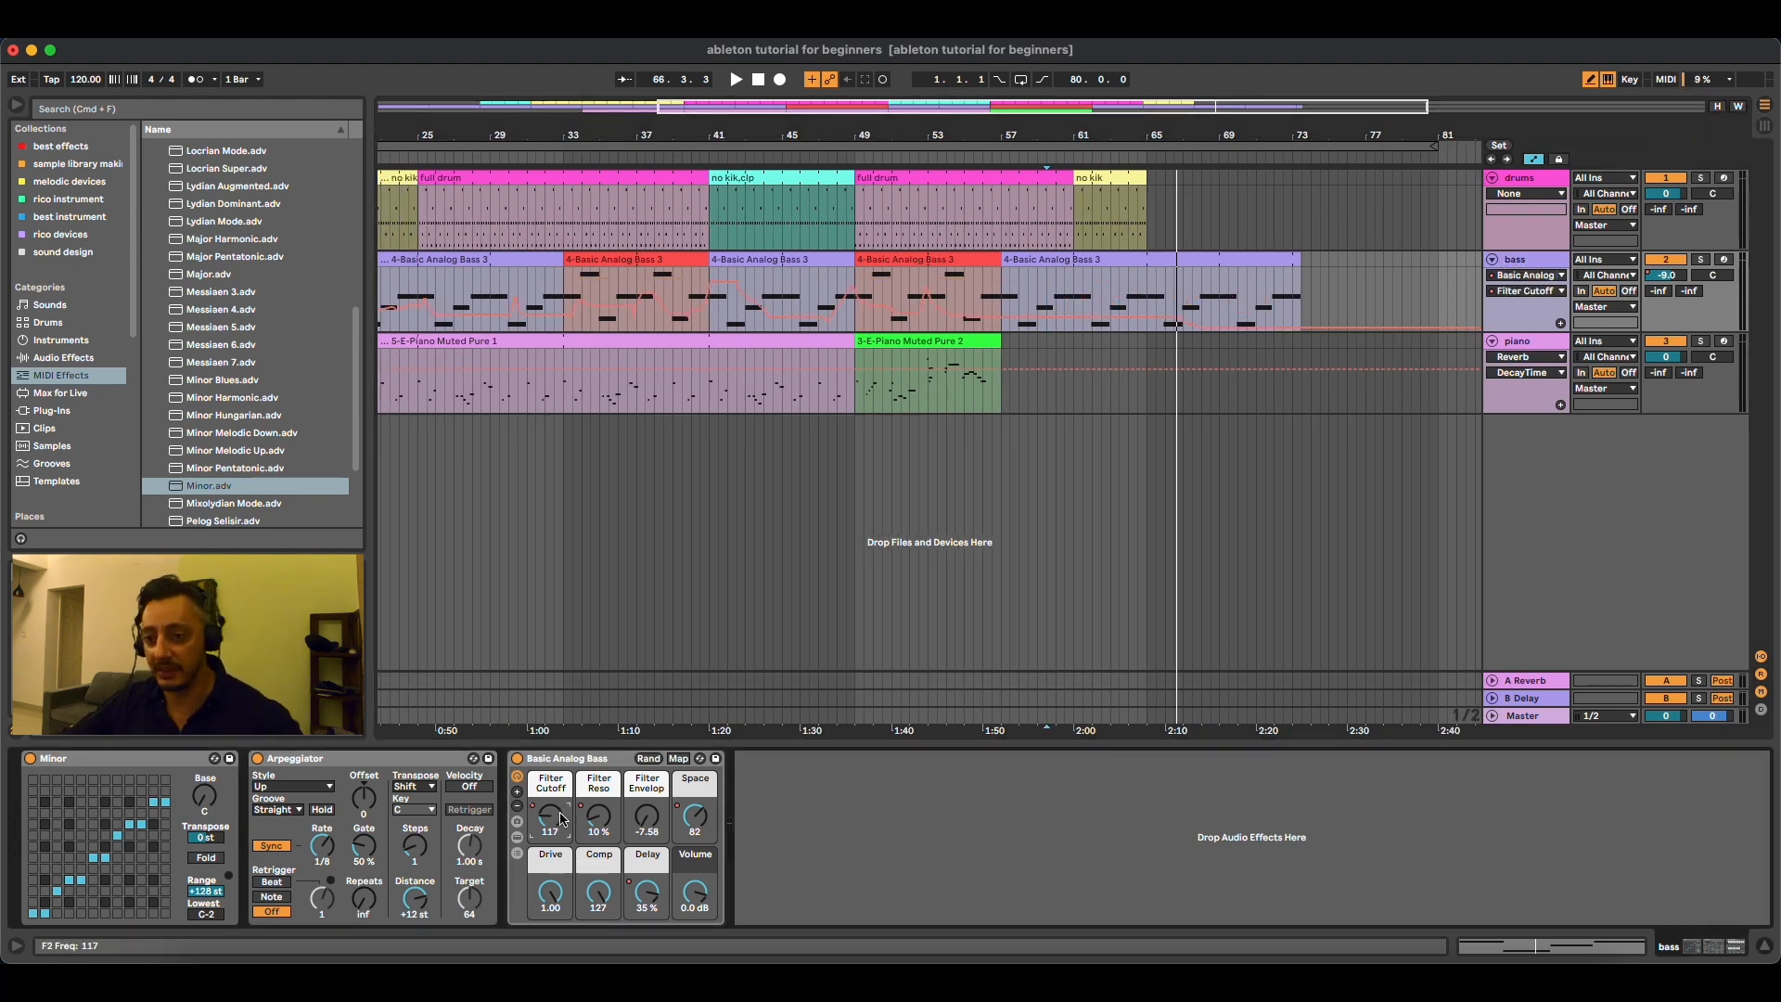
pyautogui.click(1667, 276)
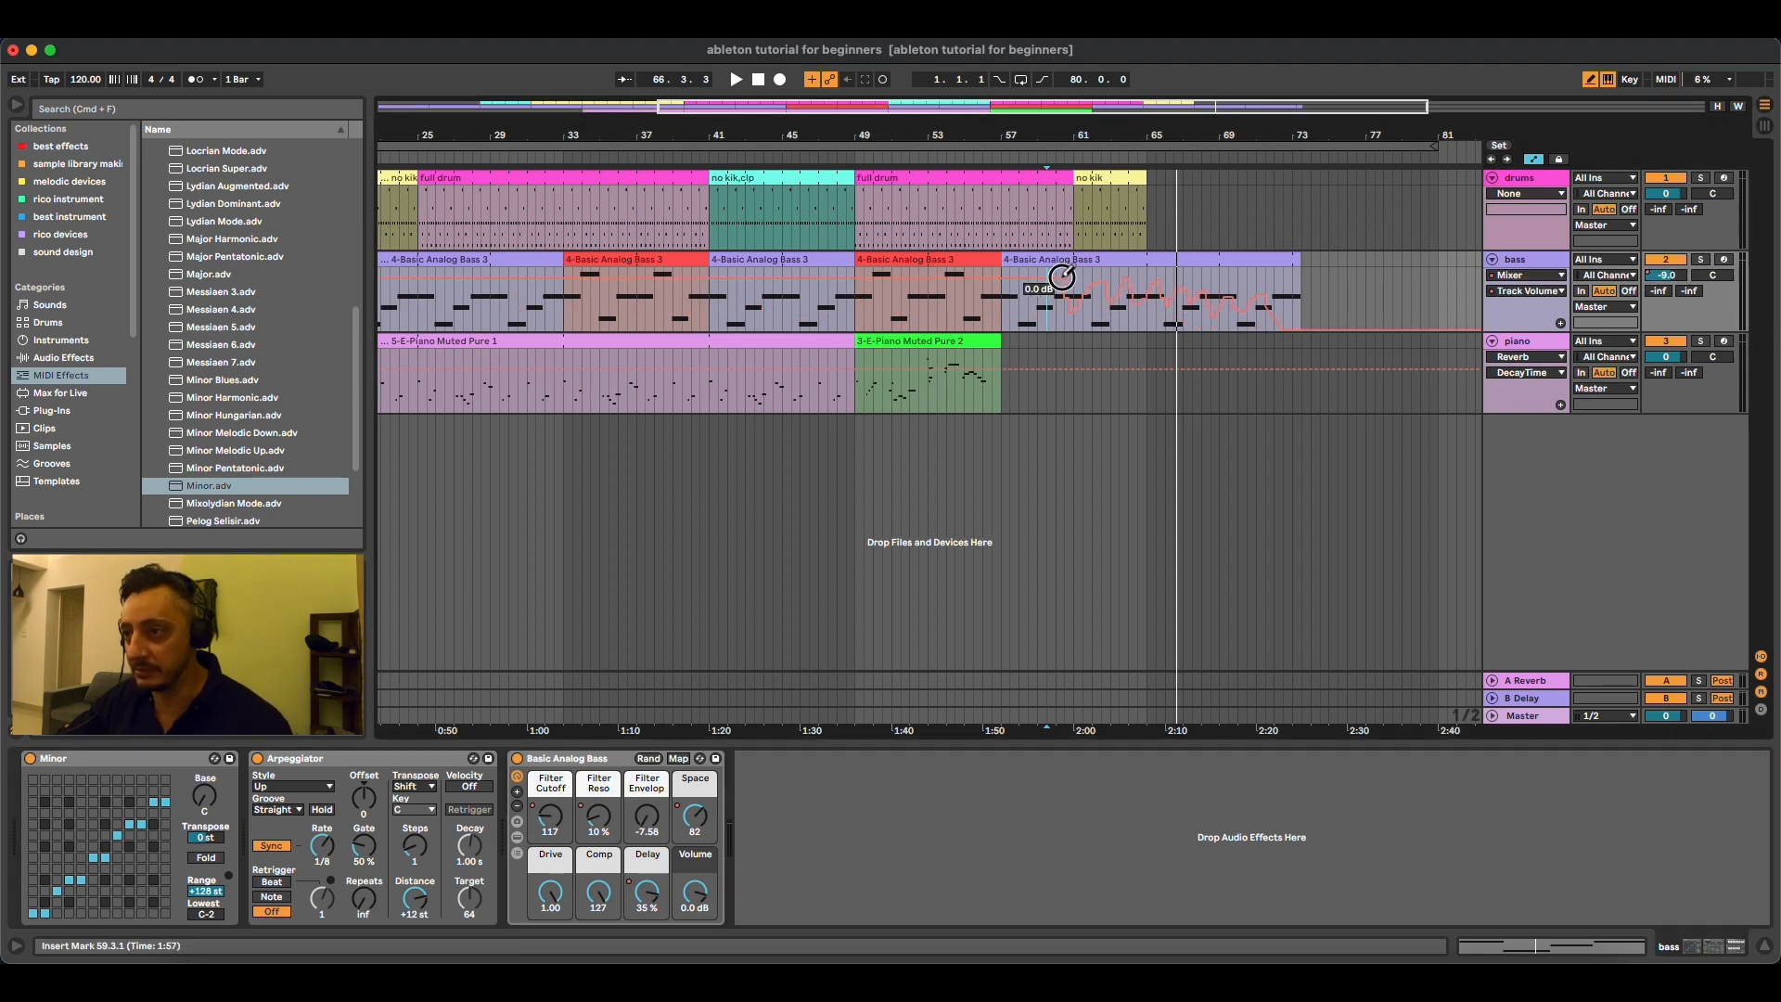
# Step: Redraw the bass track's volume automation as a descending fade-out starting at about bar 60
pyautogui.moveTo(1062, 275); pyautogui.dragTo(1347, 336)
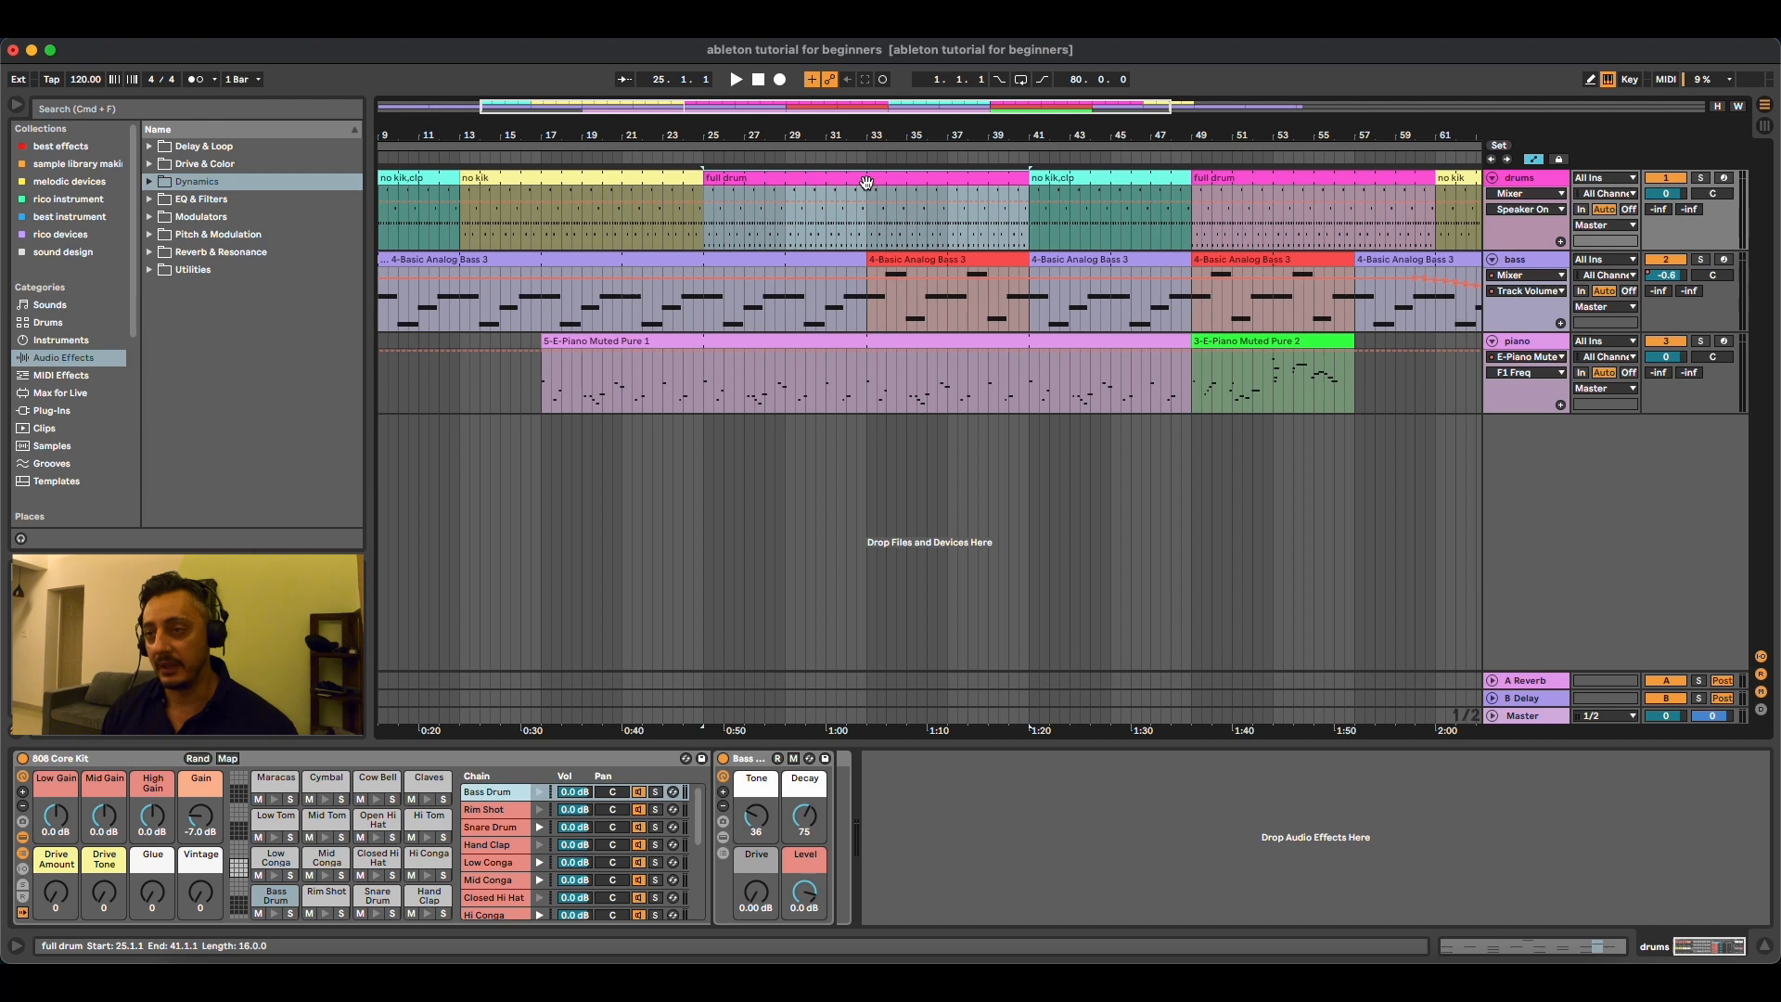
# Step: Examine the full drum clip's notes and the neighbouring bass clip around the section change at bar 33
pyautogui.doubleClick(867, 182)
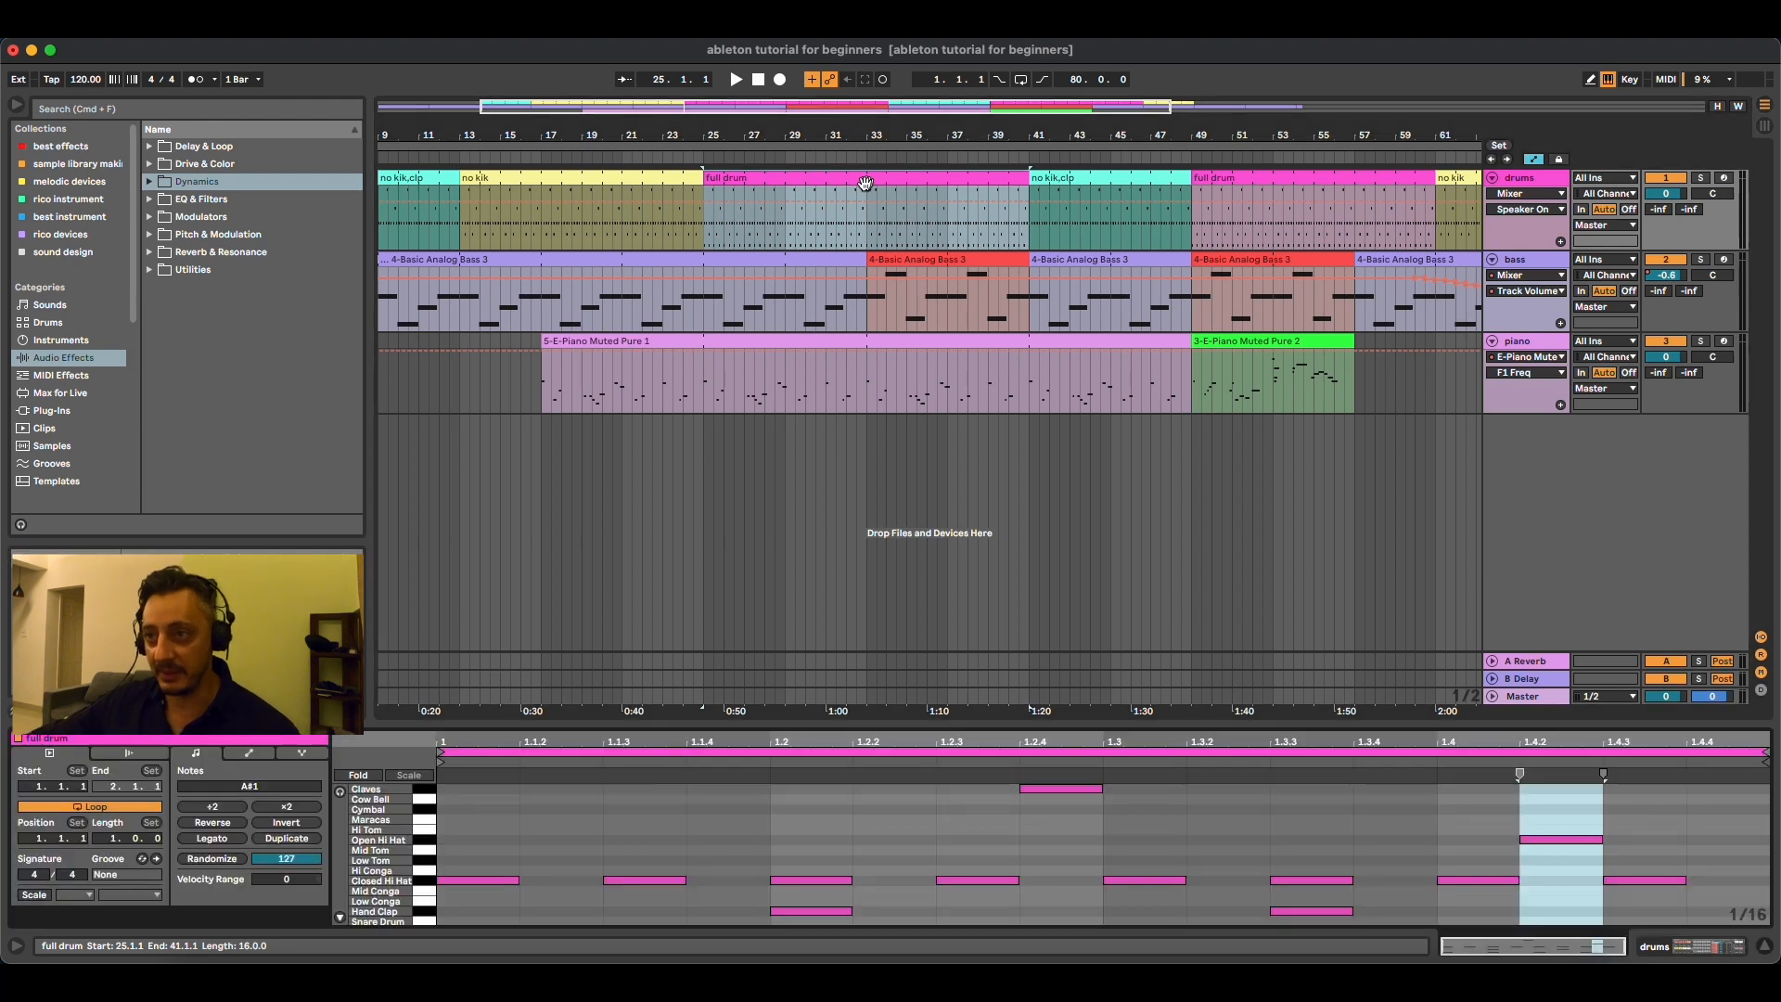
pyautogui.click(884, 260)
pyautogui.click(850, 291)
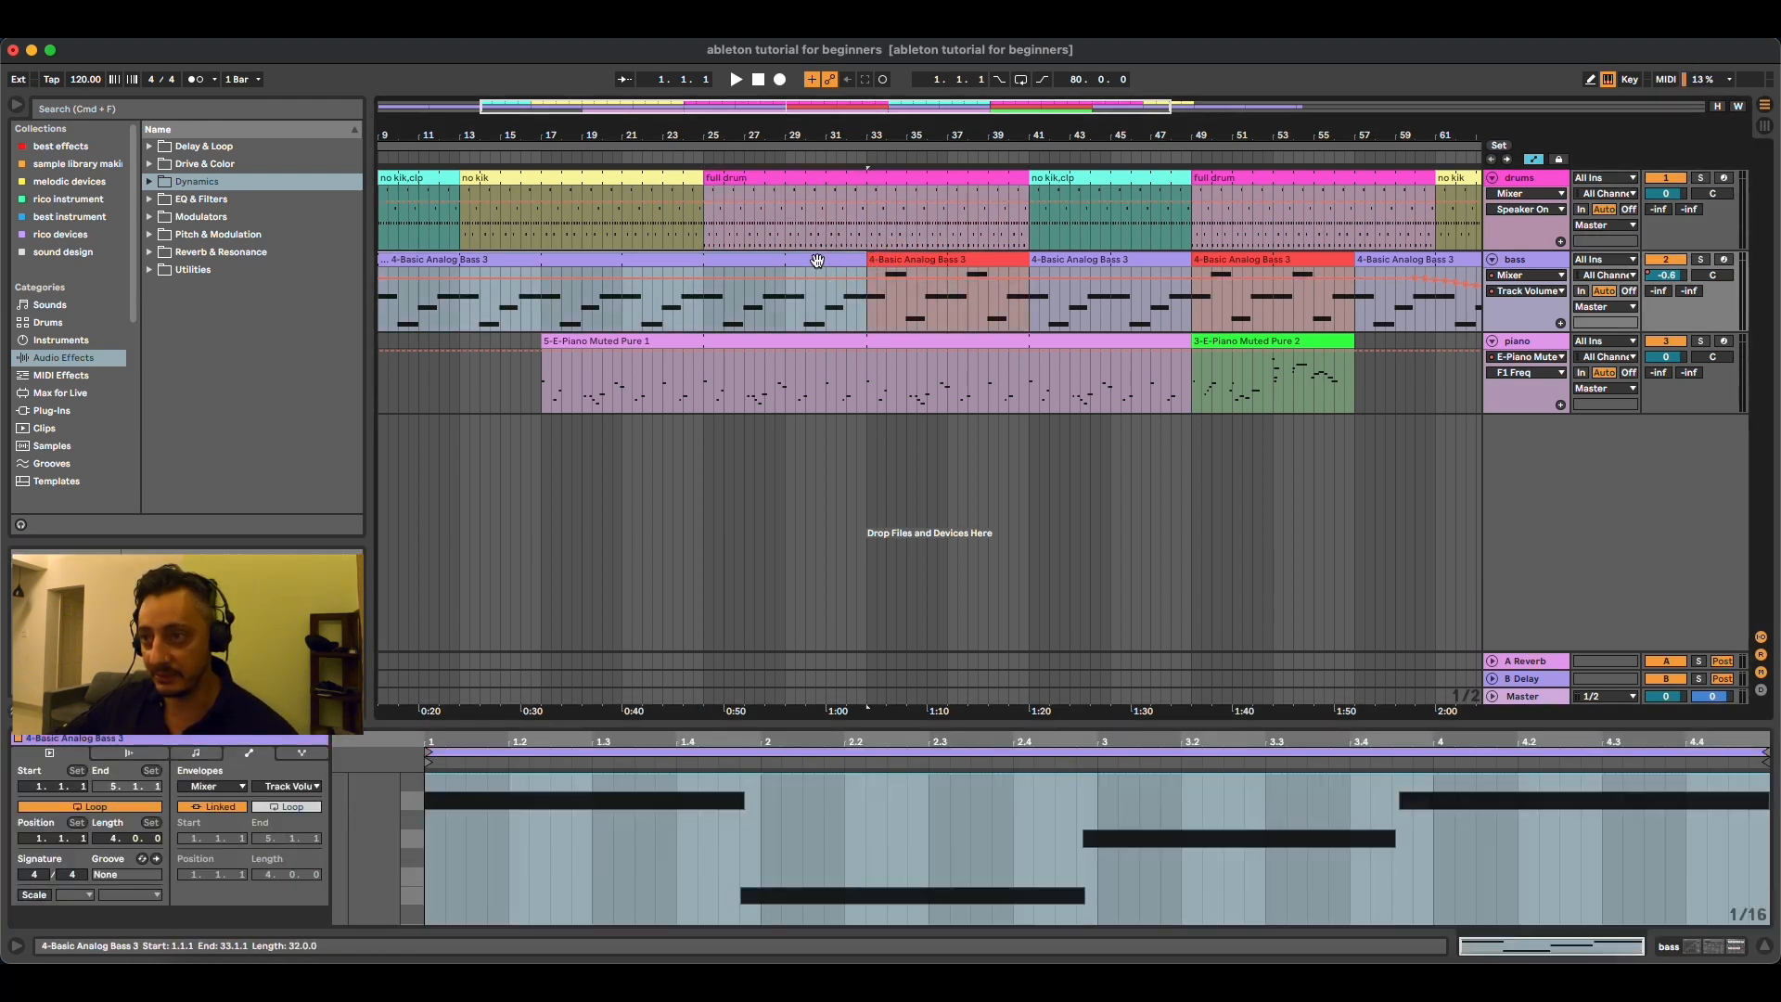
pyautogui.click(854, 216)
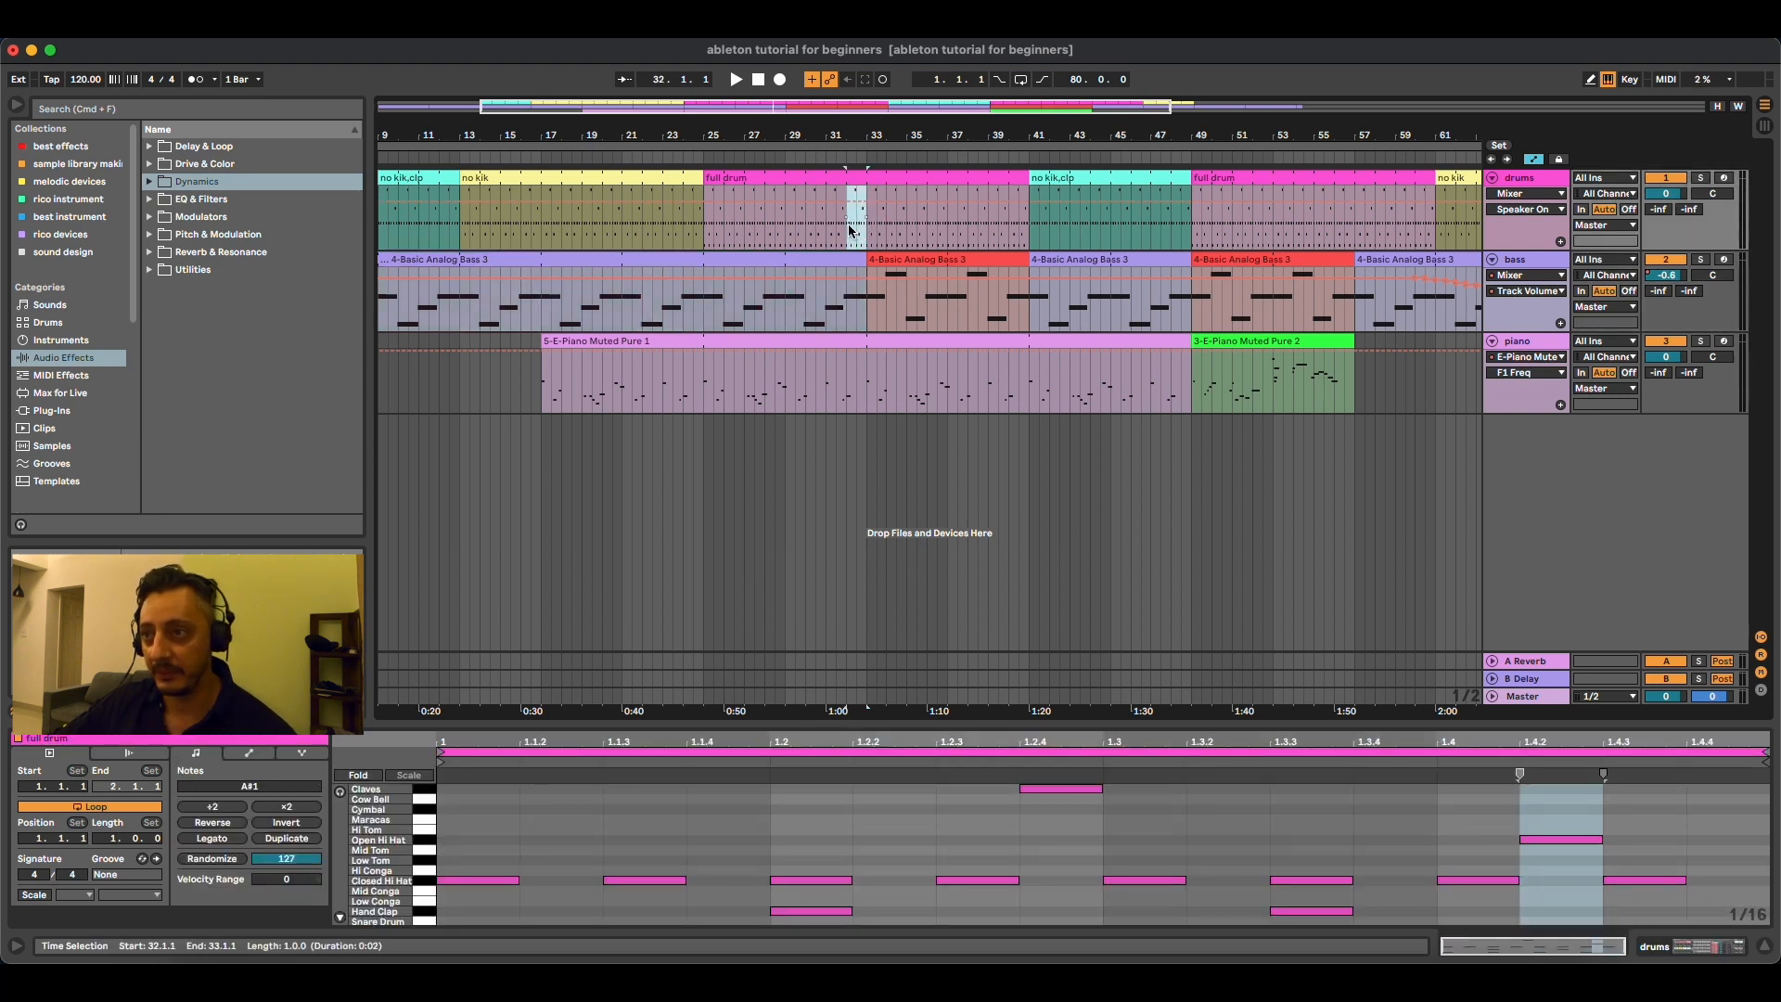
pyautogui.click(864, 228)
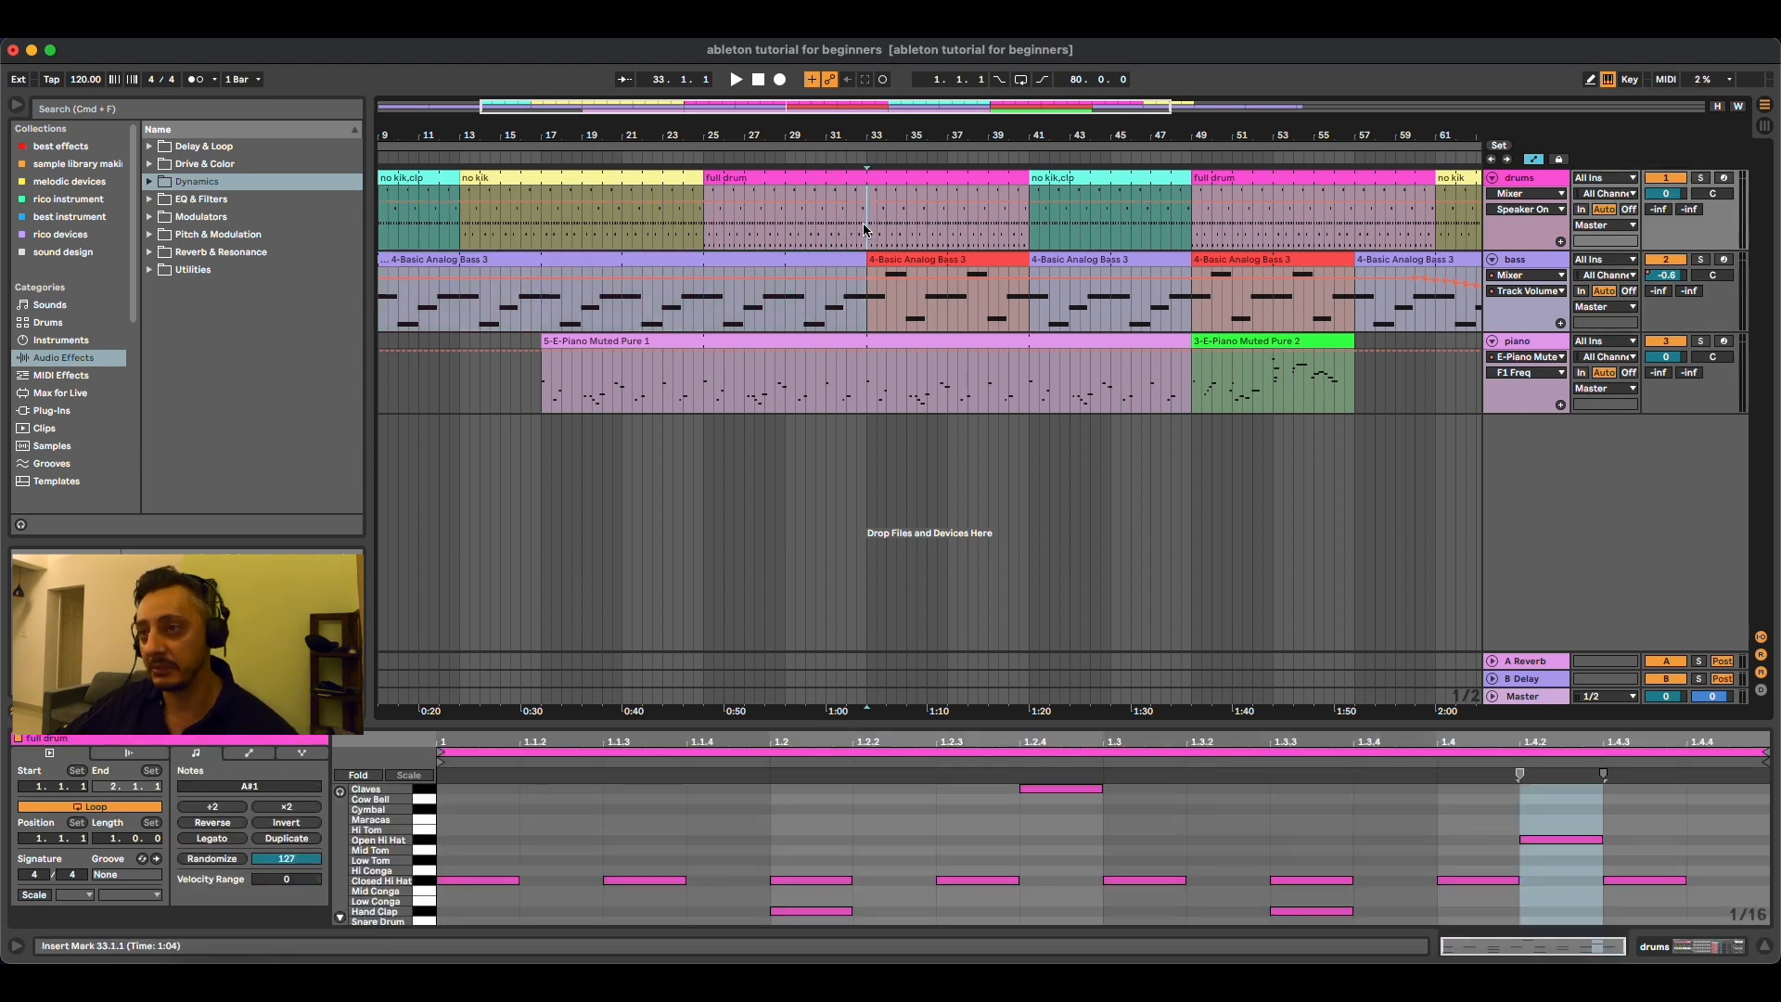
# Step: Try to place the no kik,clp drum clip over the full drum clip near bar 31, and undo it
pyautogui.click(1067, 180)
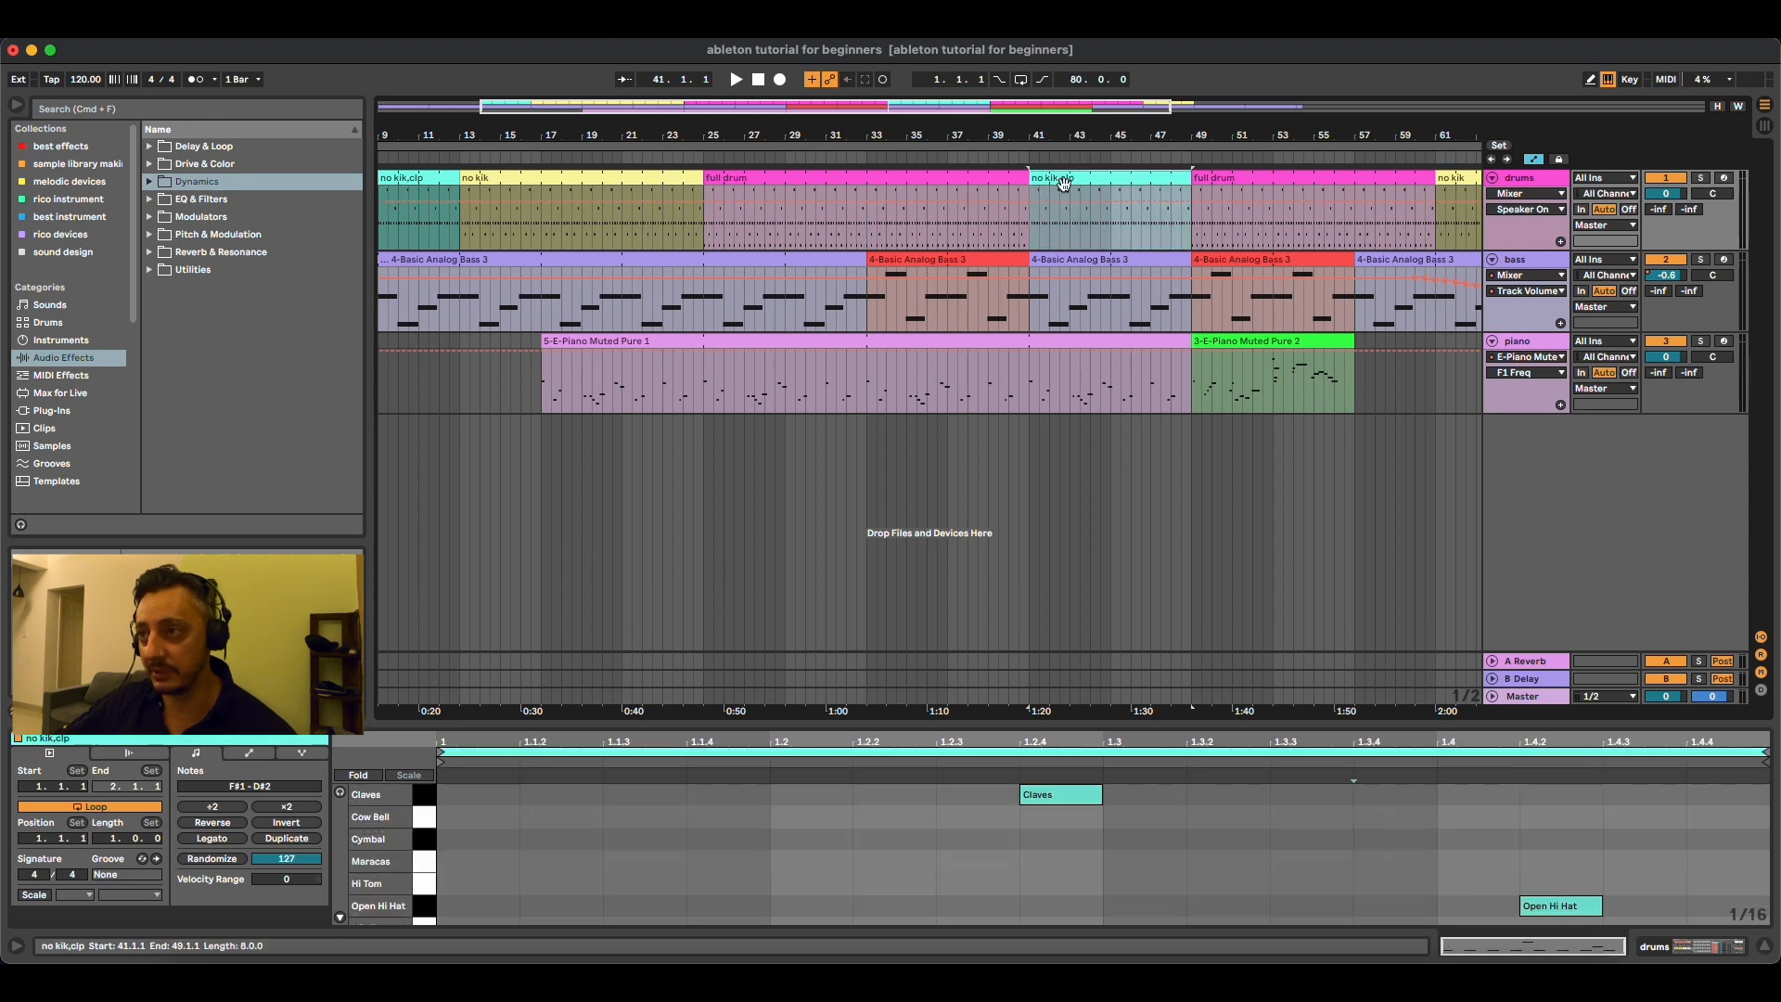
pyautogui.moveTo(1050, 178); pyautogui.dragTo(829, 228)
pyautogui.press('super+z')
# Step: Split the full drum clip at bars 31 and 33 to isolate the two bars before the section change
pyautogui.click(868, 233)
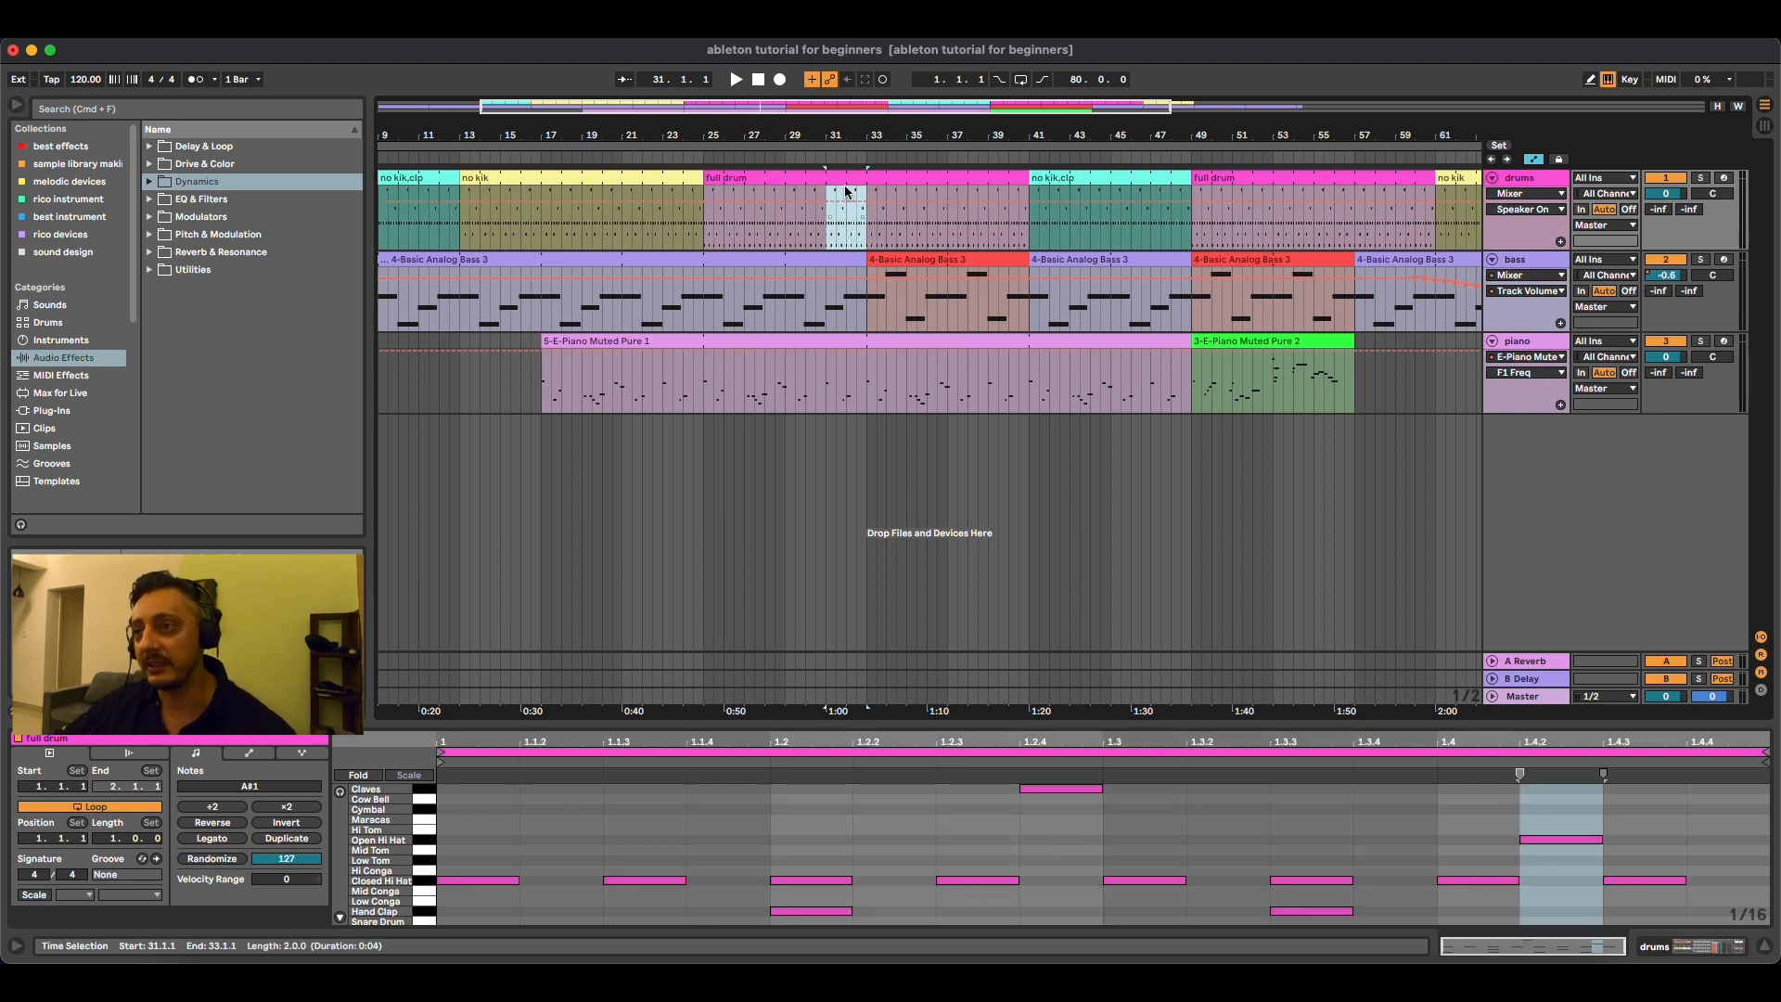
pyautogui.rightClick(846, 192)
pyautogui.click(795, 243)
pyautogui.moveTo(824, 229); pyautogui.dragTo(847, 219)
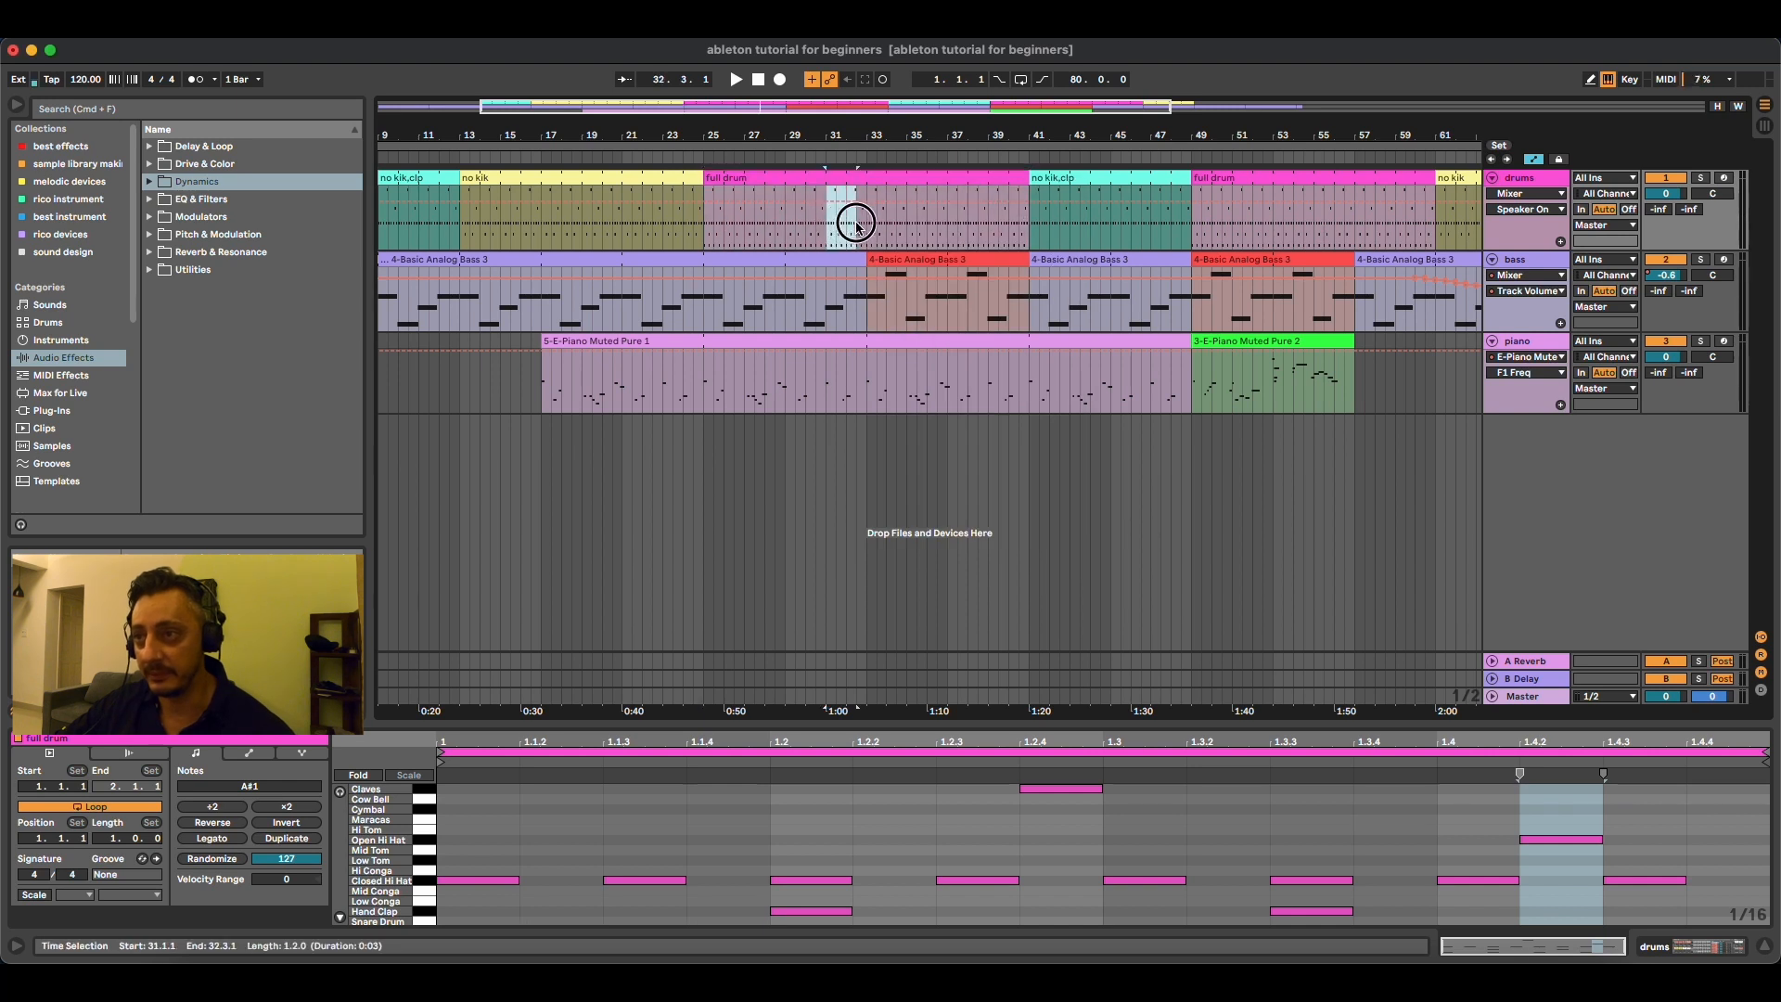
pyautogui.rightClick(849, 221)
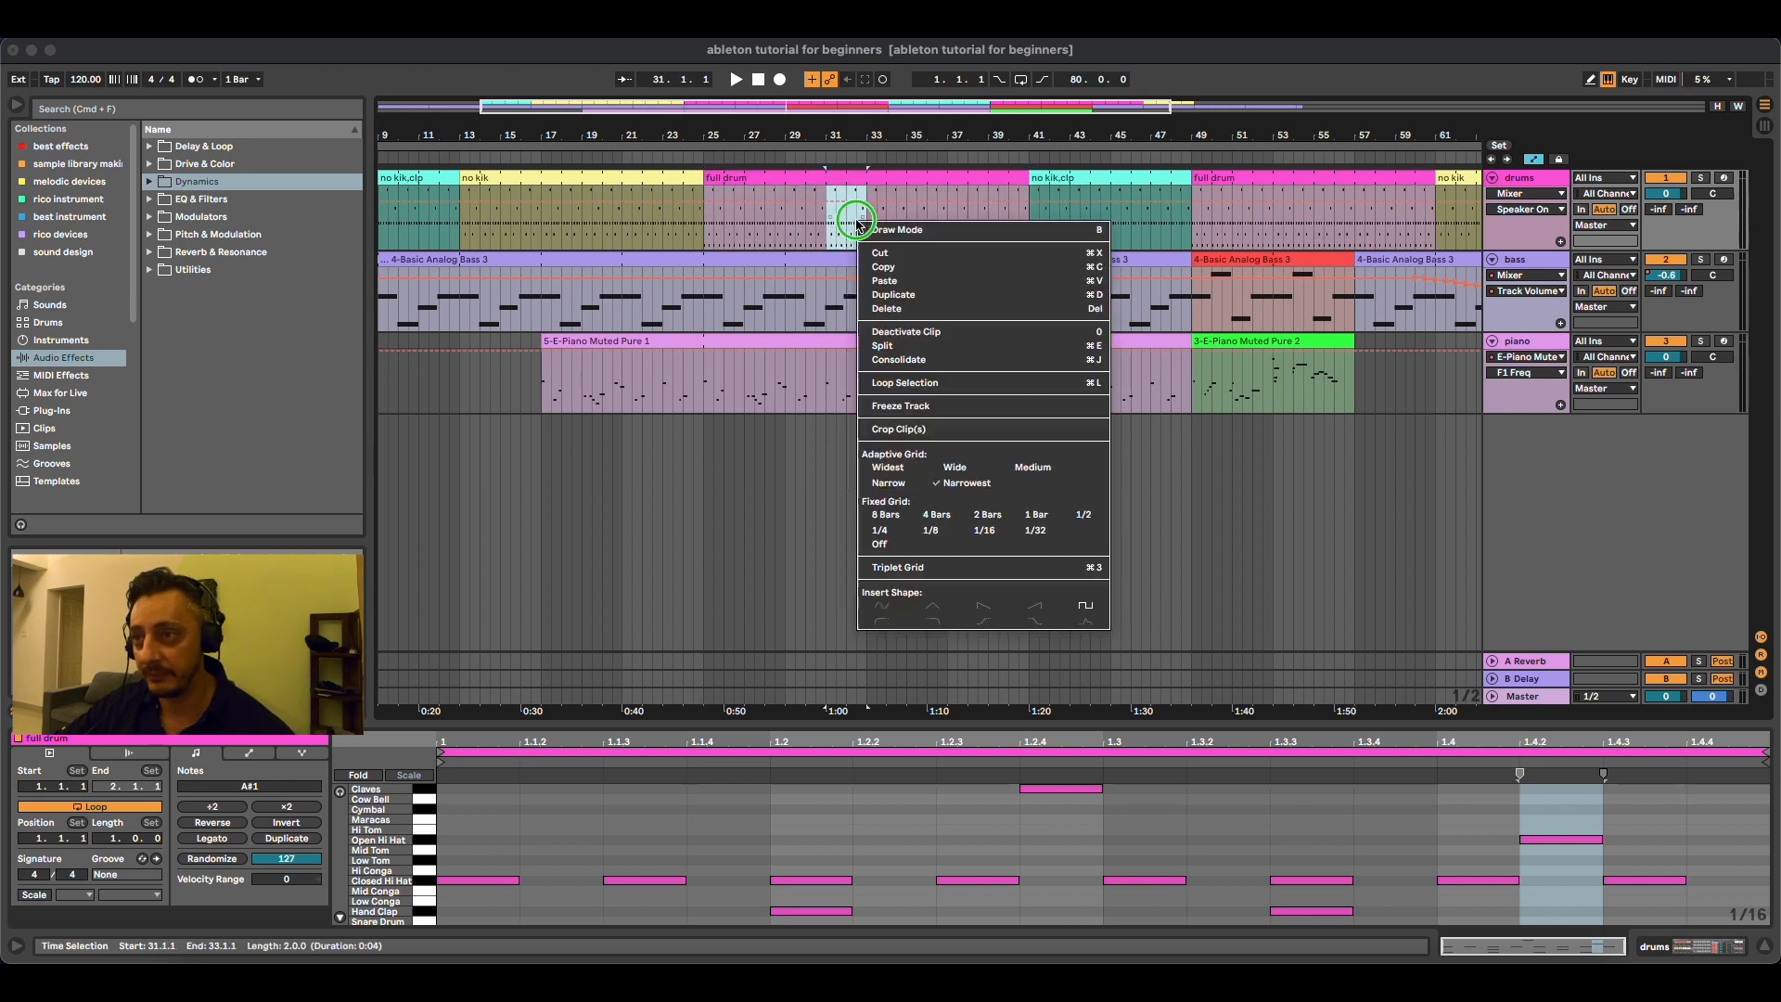
pyautogui.click(882, 345)
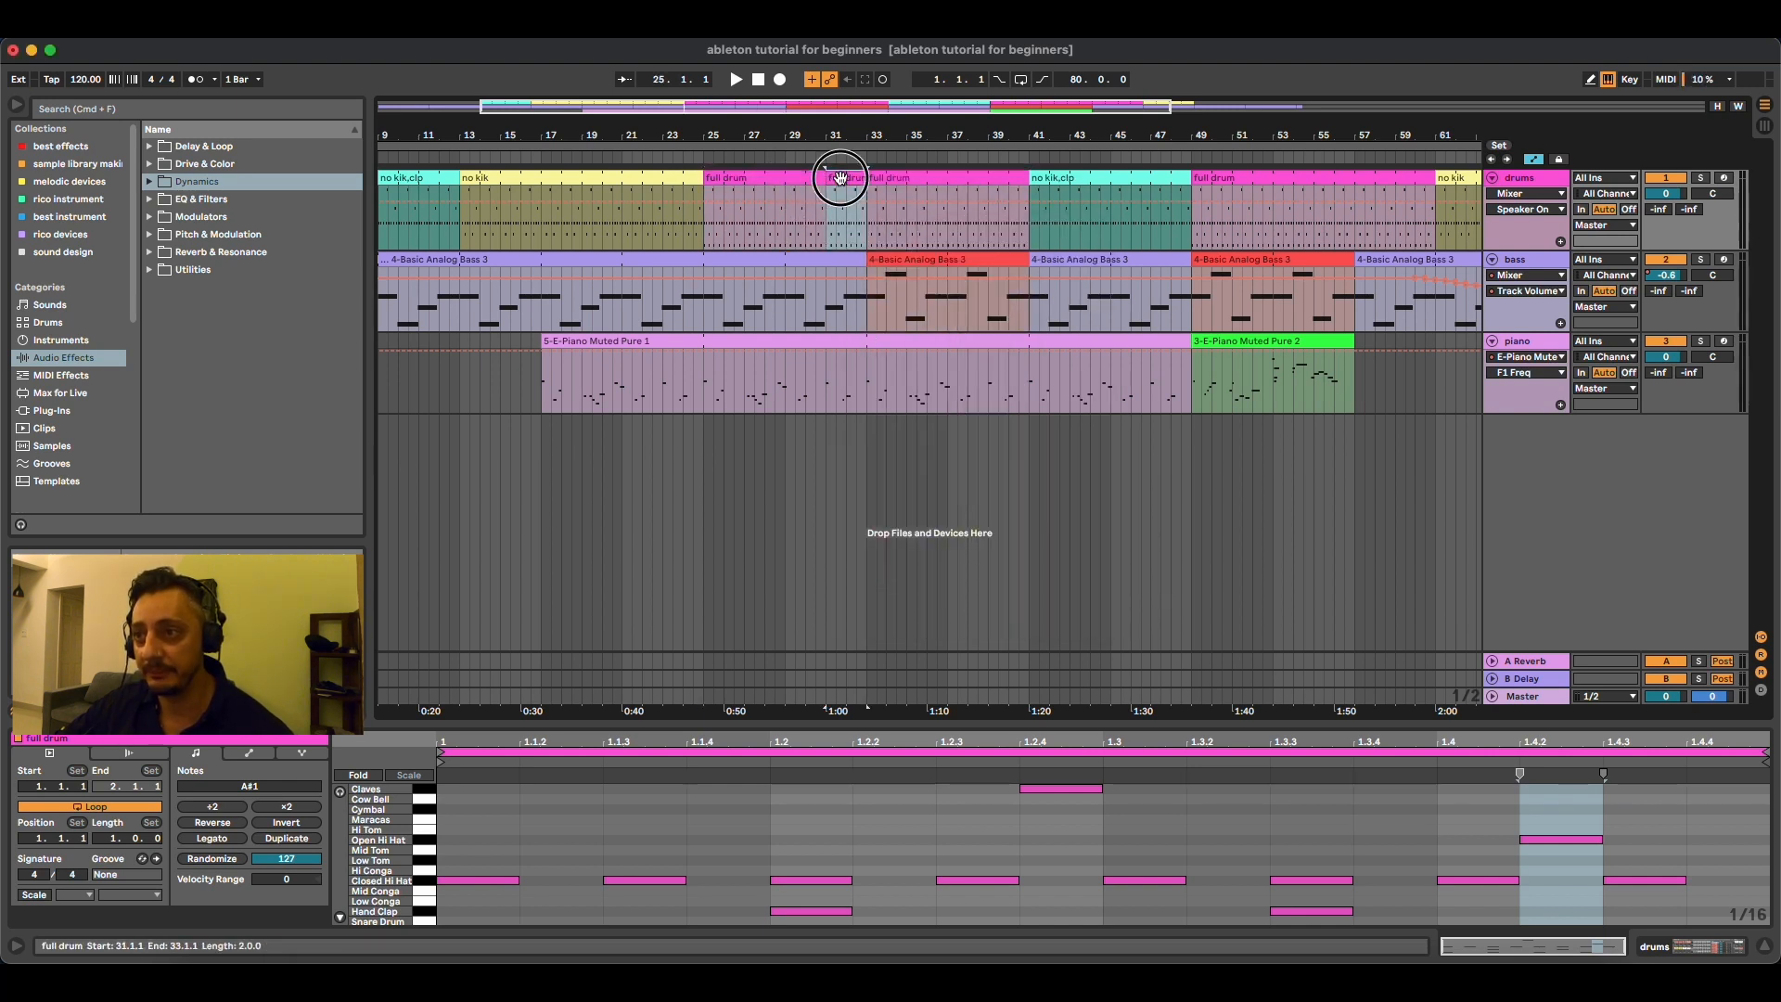
# Step: Delete all Bass Drum notes from the separated full drum clip at bars 31 to 33
pyautogui.click(838, 176)
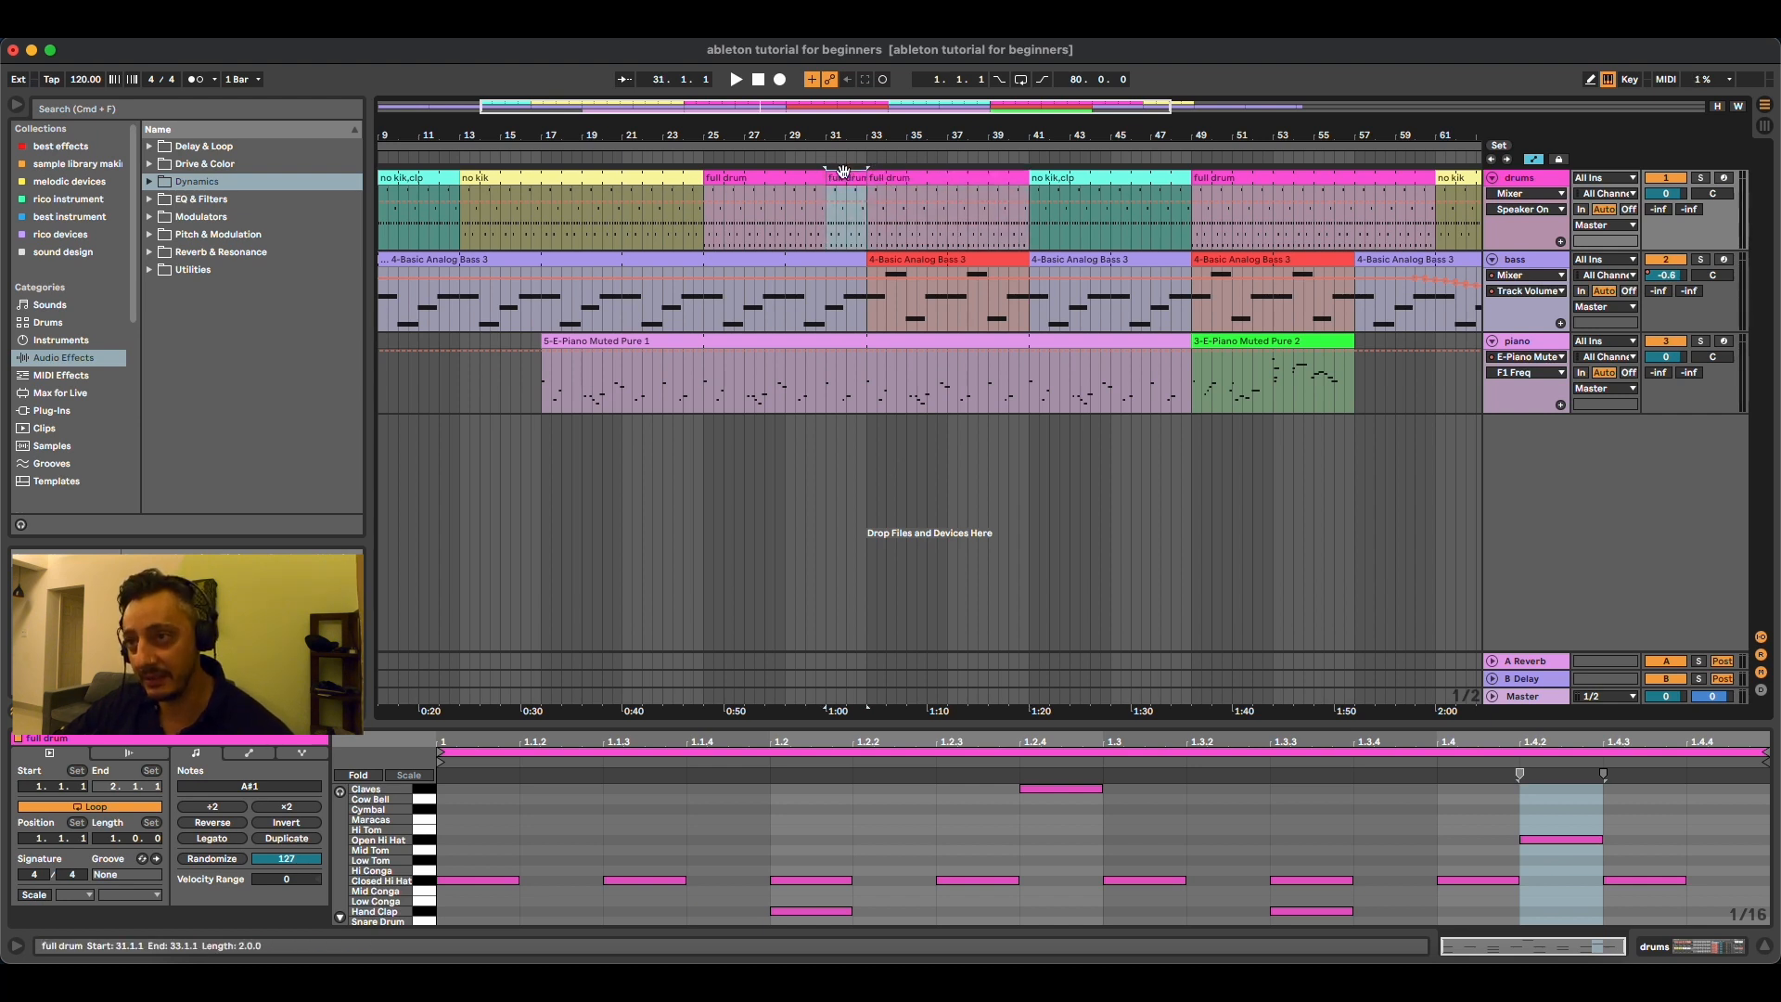
pyautogui.click(802, 179)
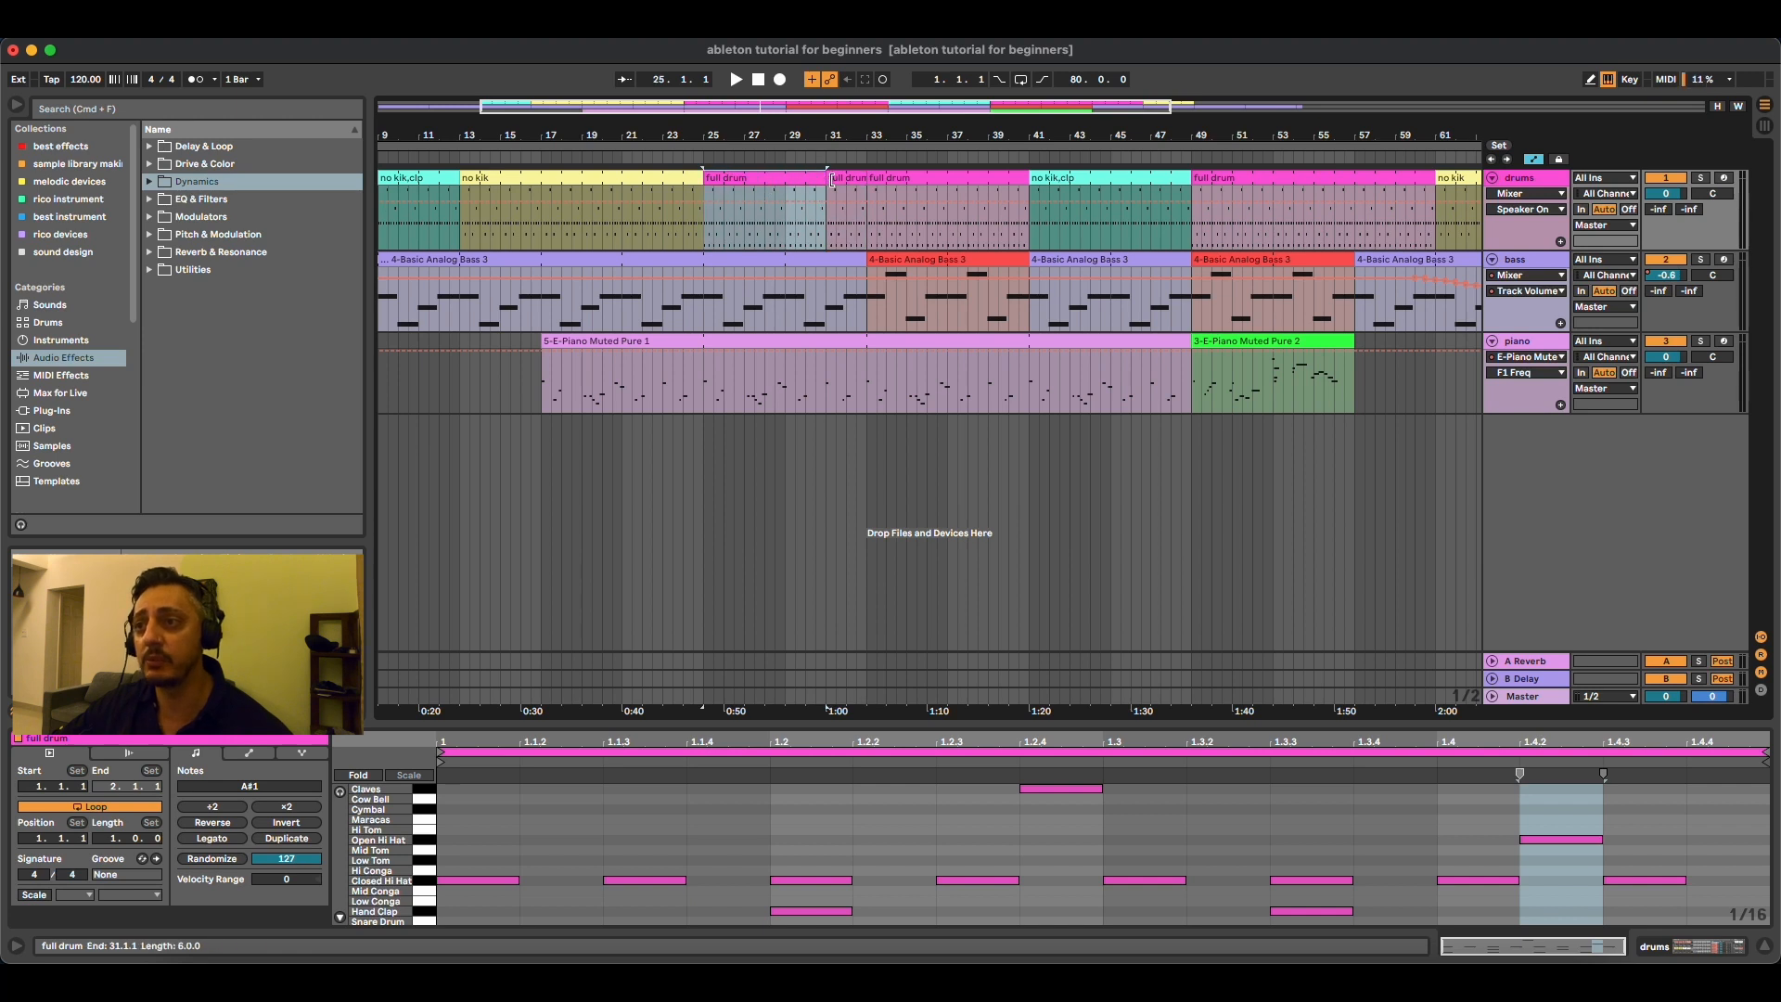
pyautogui.click(915, 176)
pyautogui.click(855, 178)
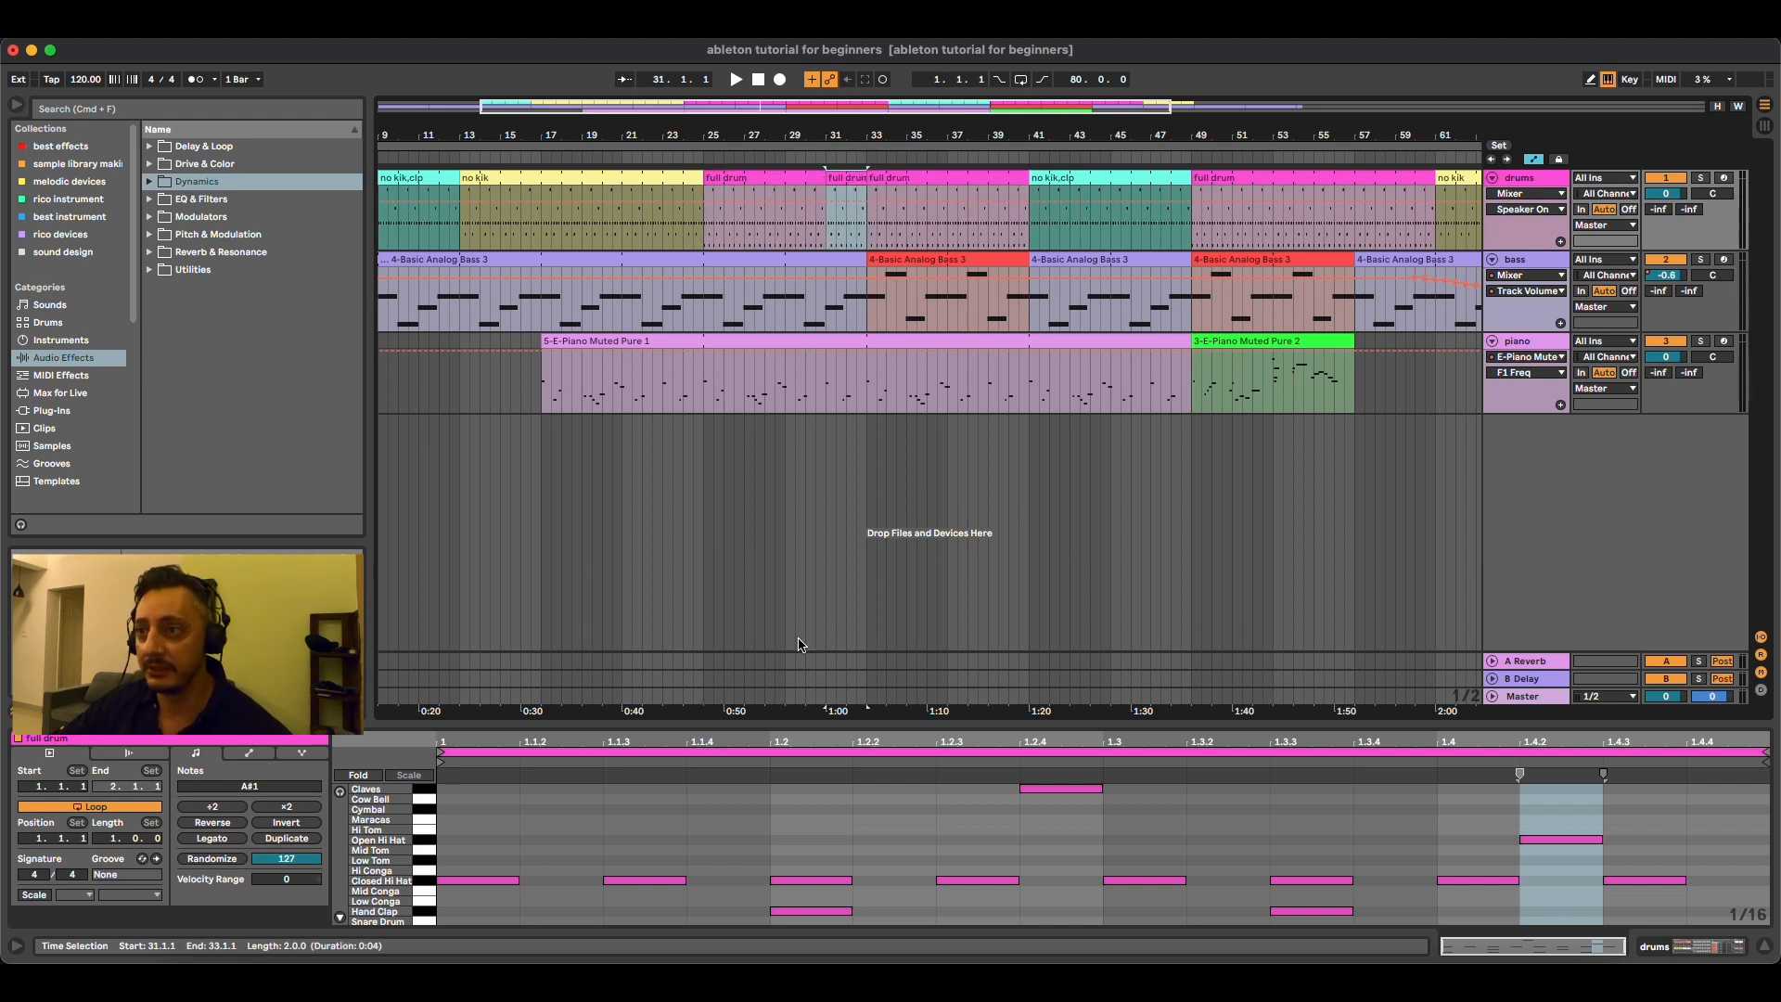
pyautogui.scroll(-2, 529, 879)
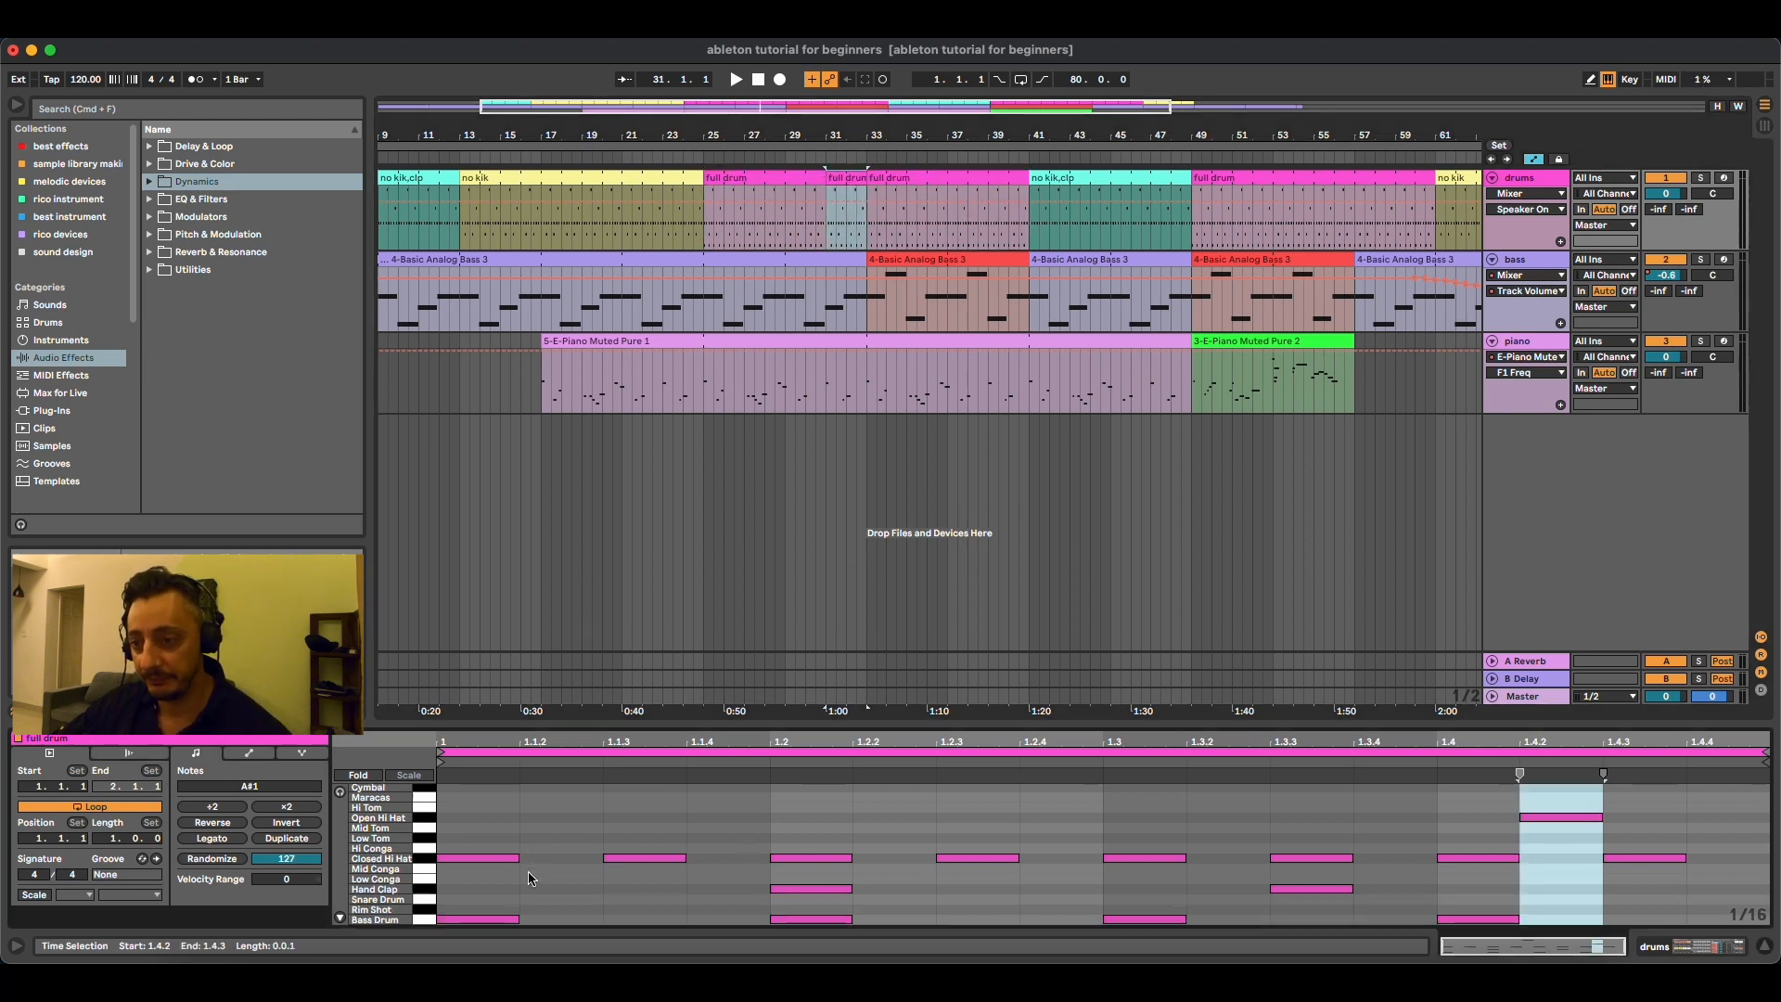
pyautogui.click(426, 922)
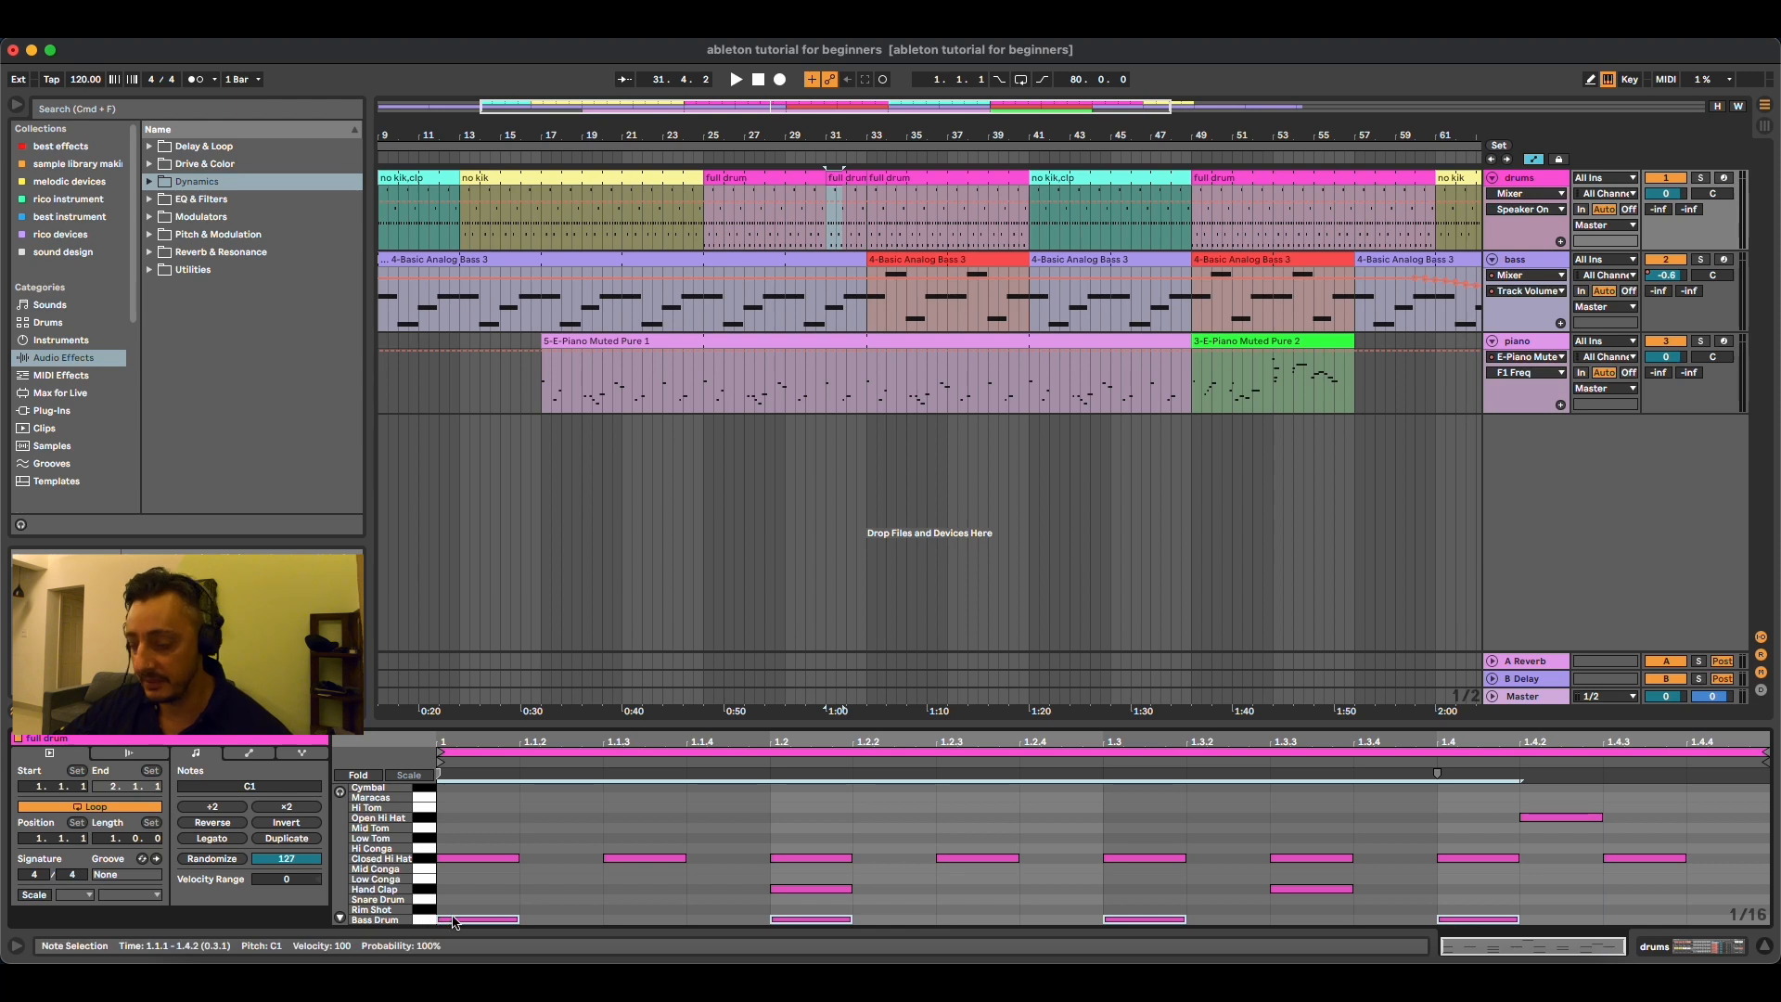
pyautogui.press('Delete')
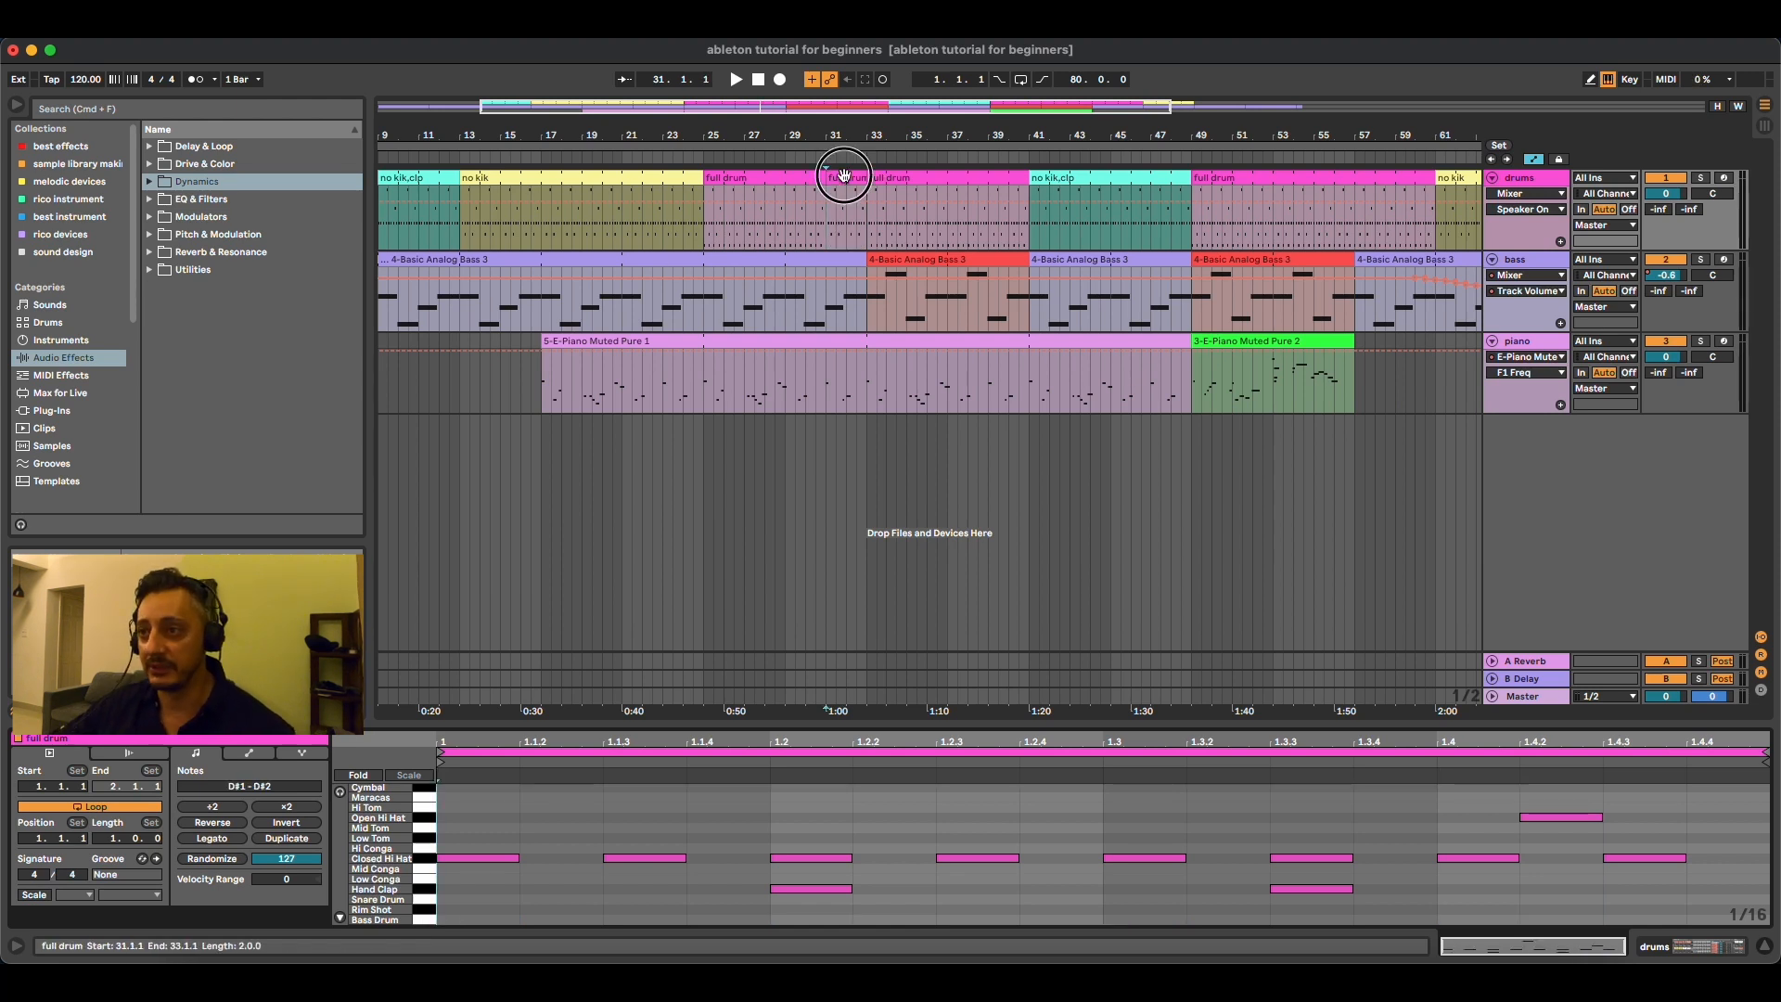
# Step: Play back the arrangement from about bar 30 and again from about bar 46
pyautogui.click(835, 213)
pyautogui.click(799, 160)
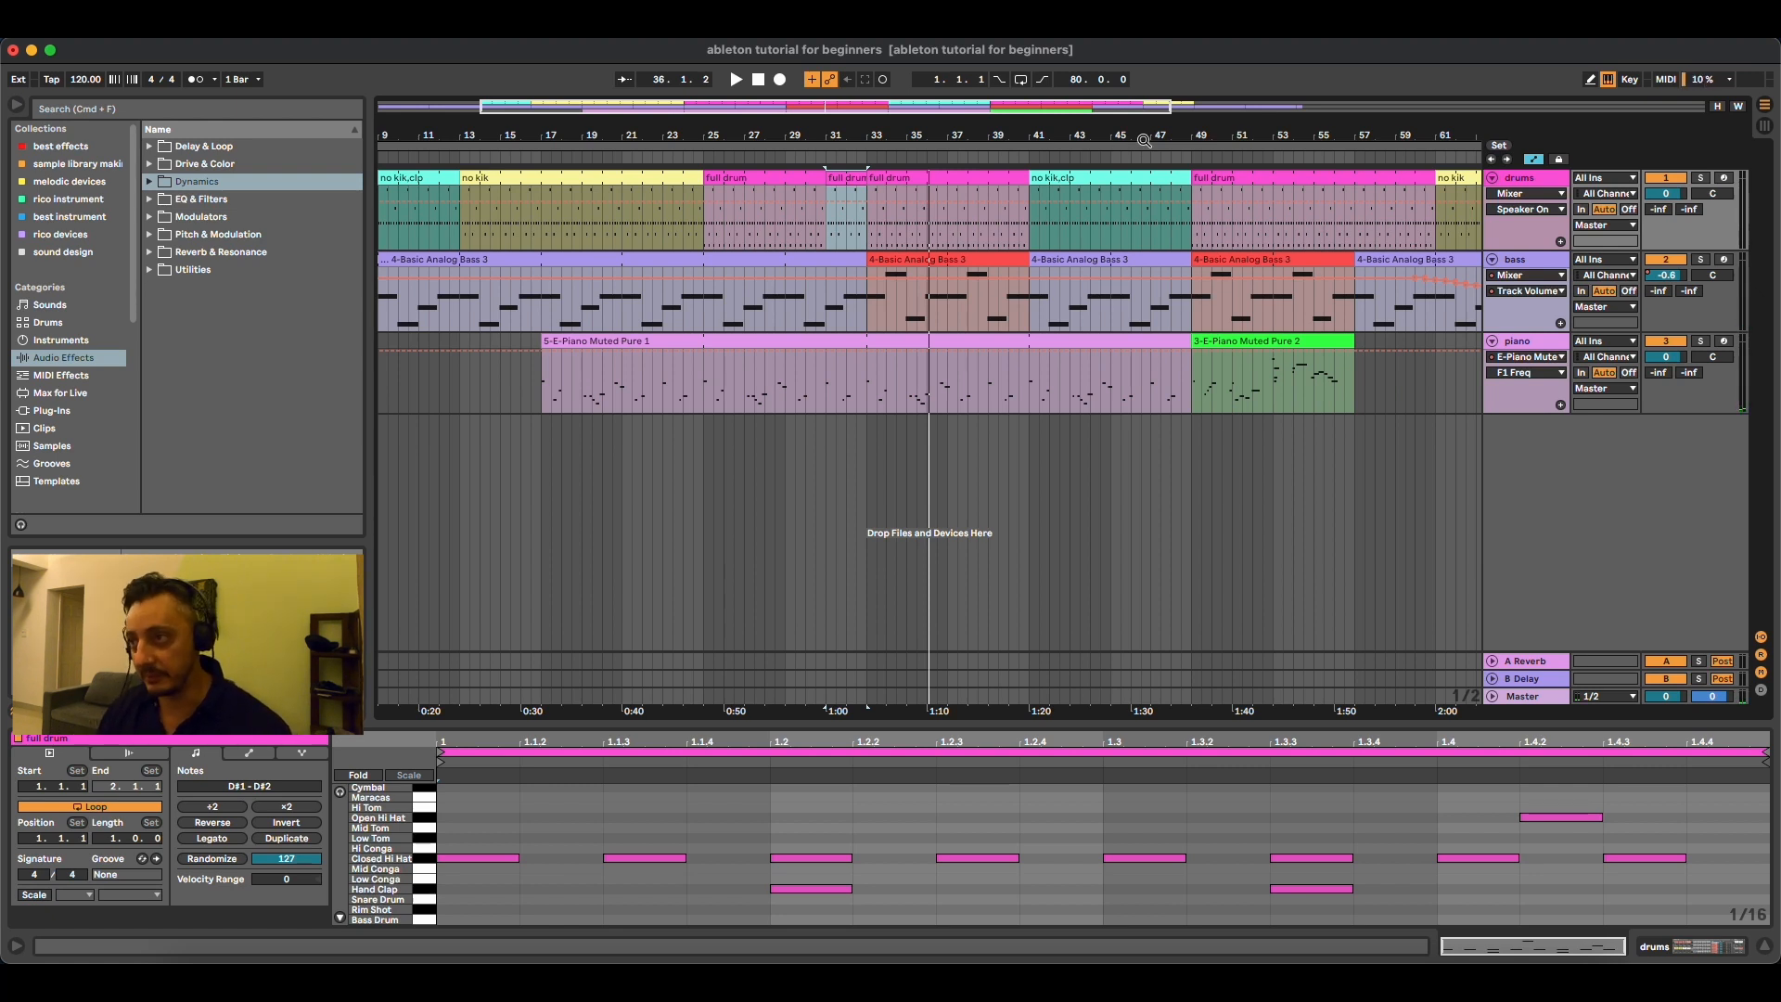
pyautogui.moveTo(1144, 140); pyautogui.dragTo(987, 146)
pyautogui.click(984, 157)
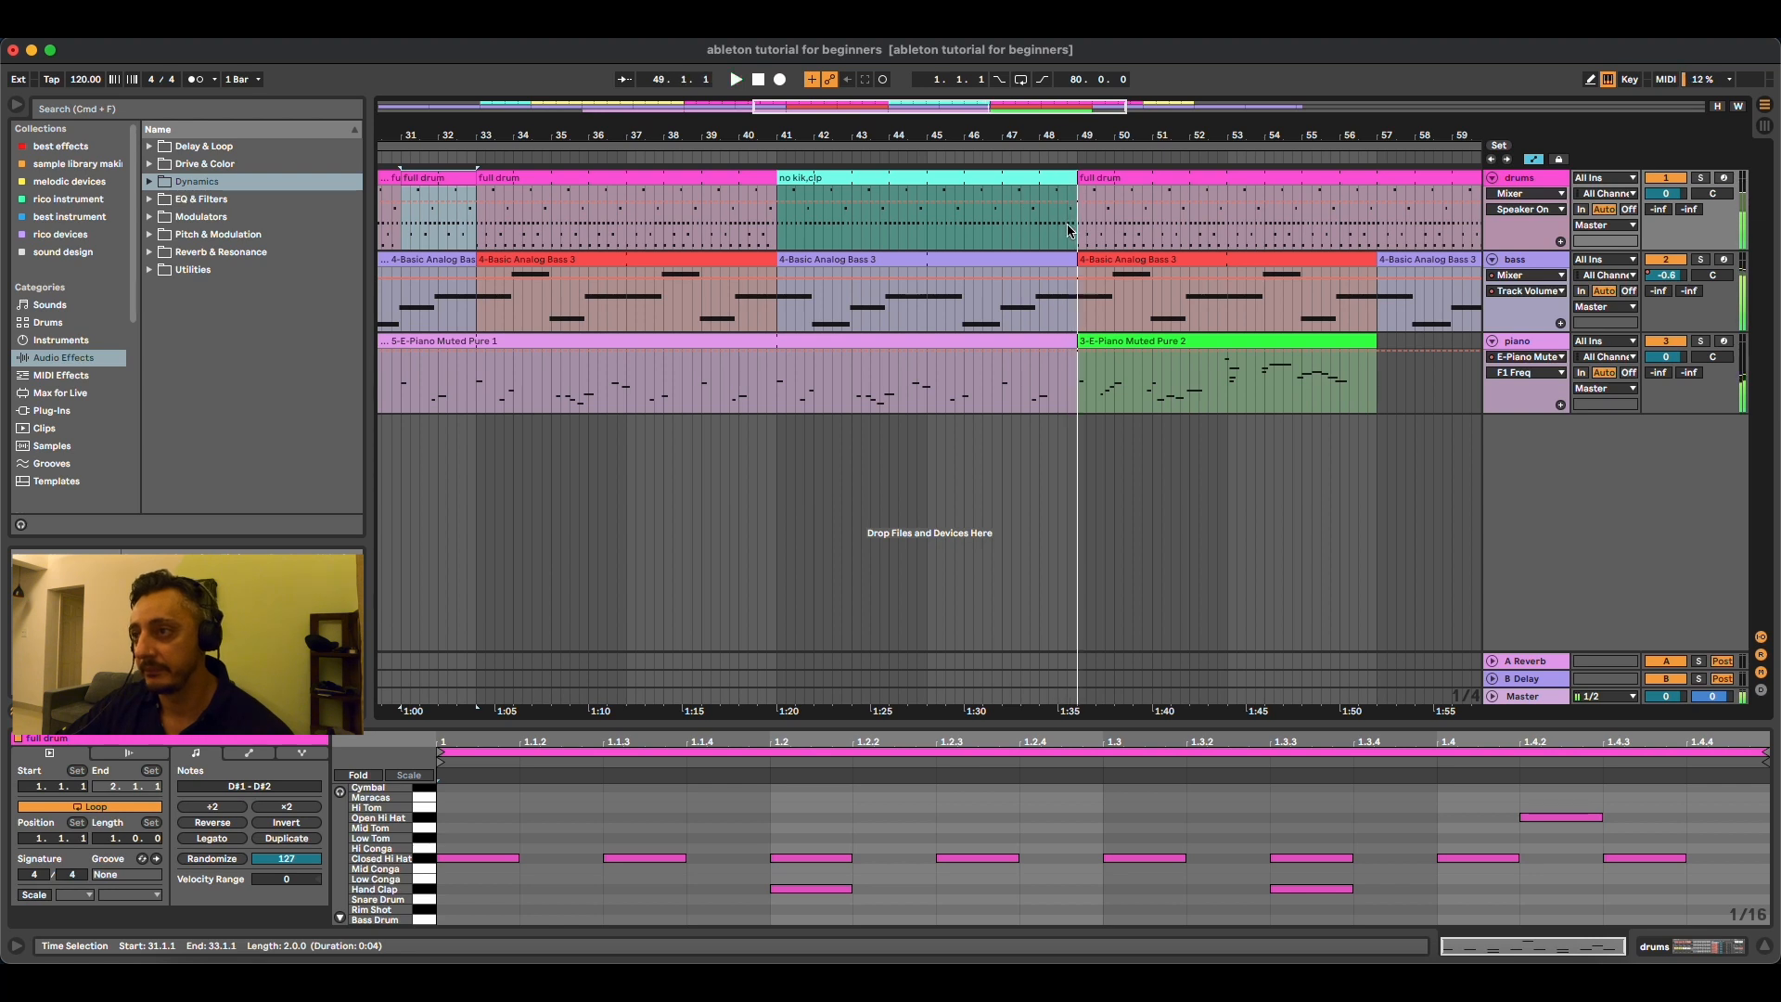
# Step: Split off the last bar of the no kik,clp drum clip, from bar 48 to bar 49
pyautogui.moveTo(1054, 220); pyautogui.dragTo(1076, 219)
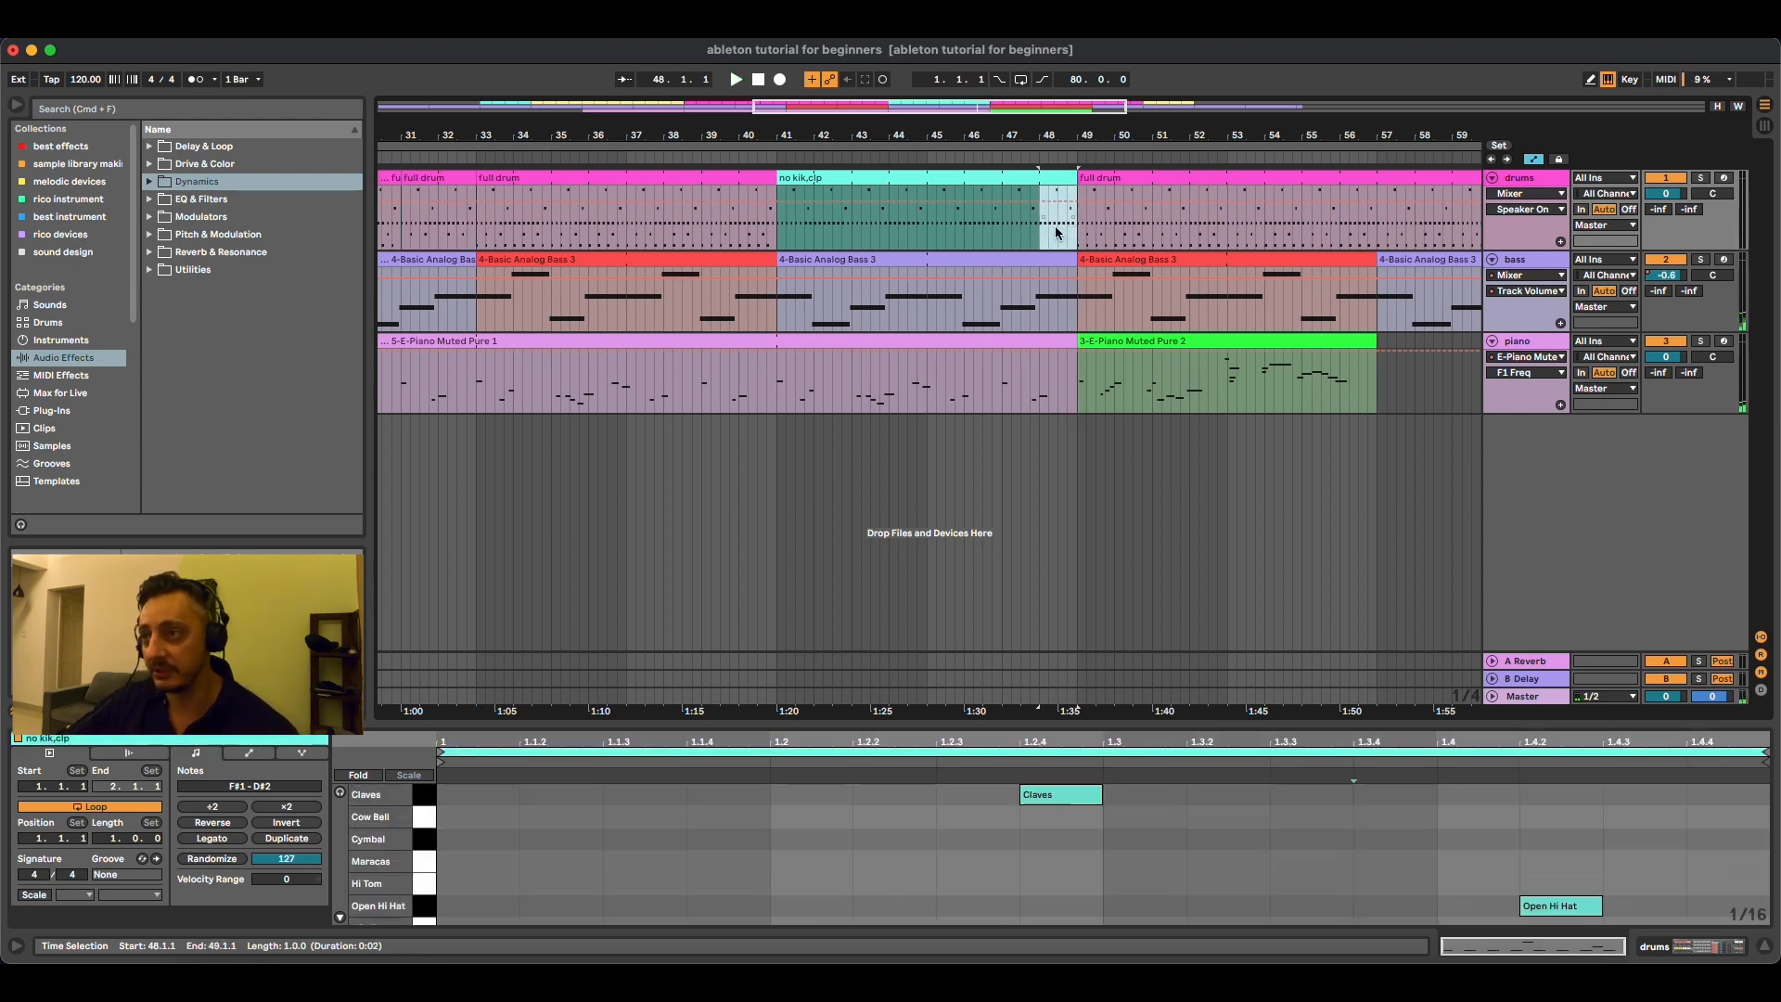
pyautogui.rightClick(1057, 232)
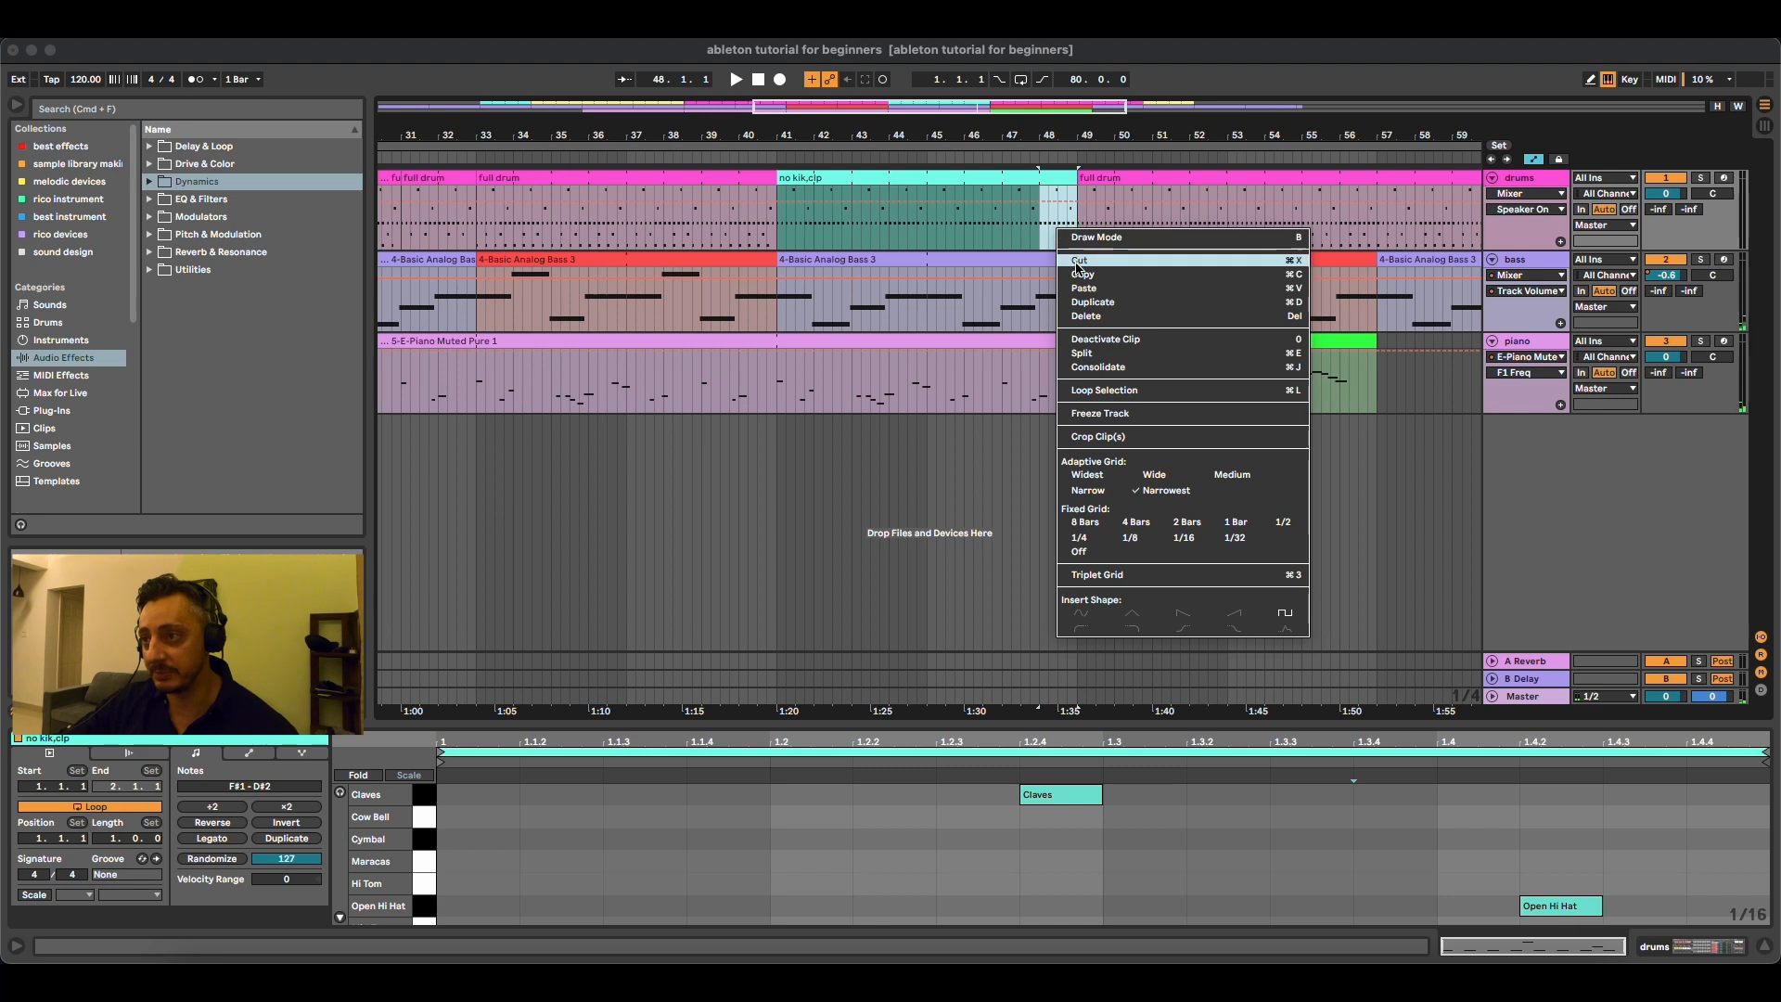
pyautogui.click(1087, 352)
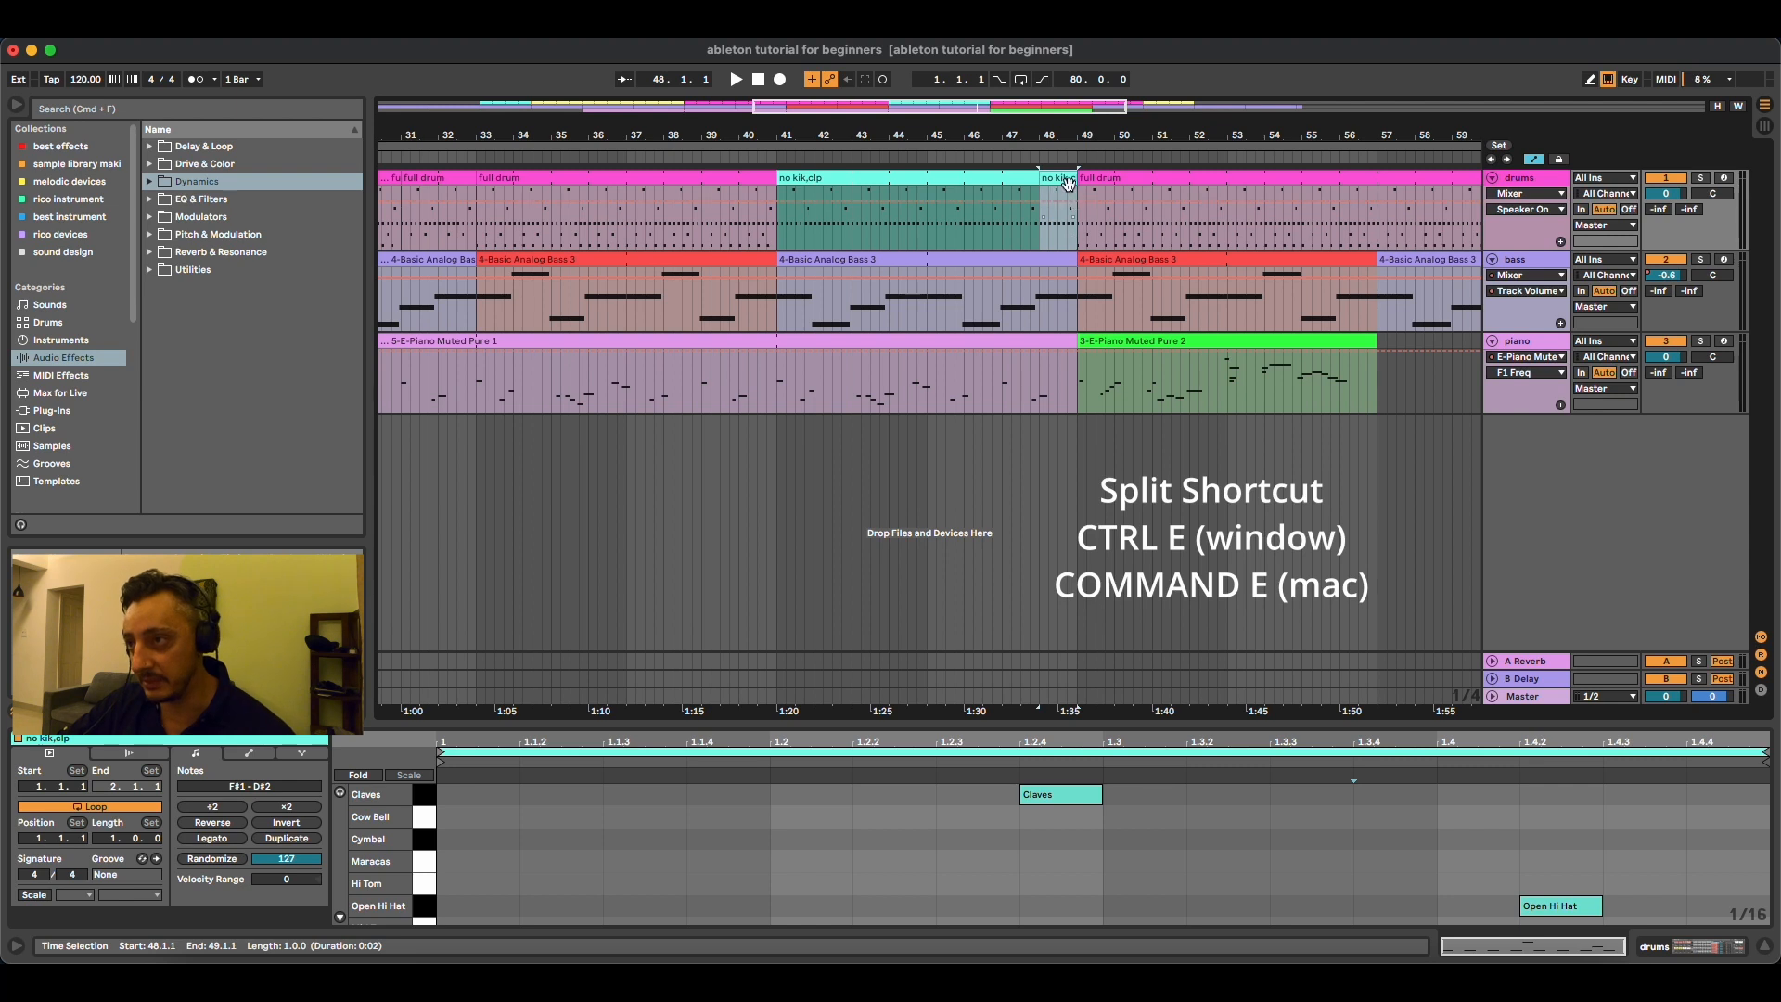
# Step: Enlarge the note editor and delete all Closed Hi Hat notes from the separated drum clip at bar 48
pyautogui.scroll(-3, 912, 865)
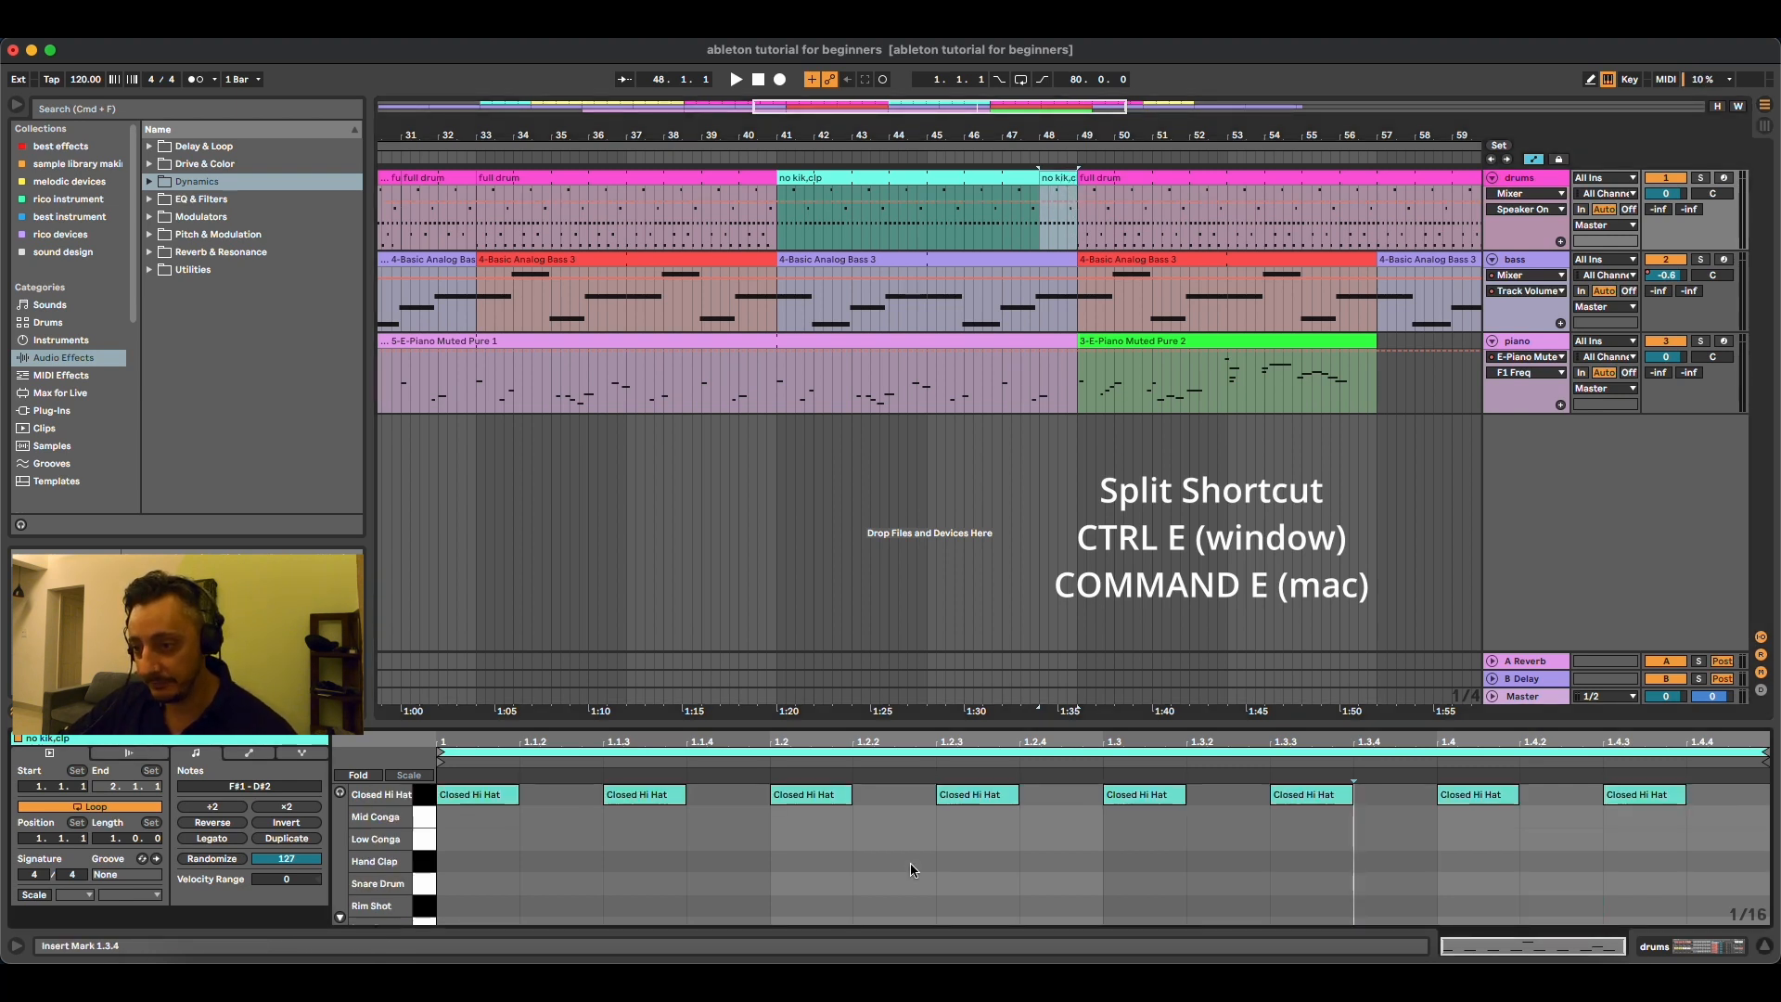
pyautogui.scroll(3, 910, 869)
pyautogui.moveTo(836, 722); pyautogui.dragTo(789, 568)
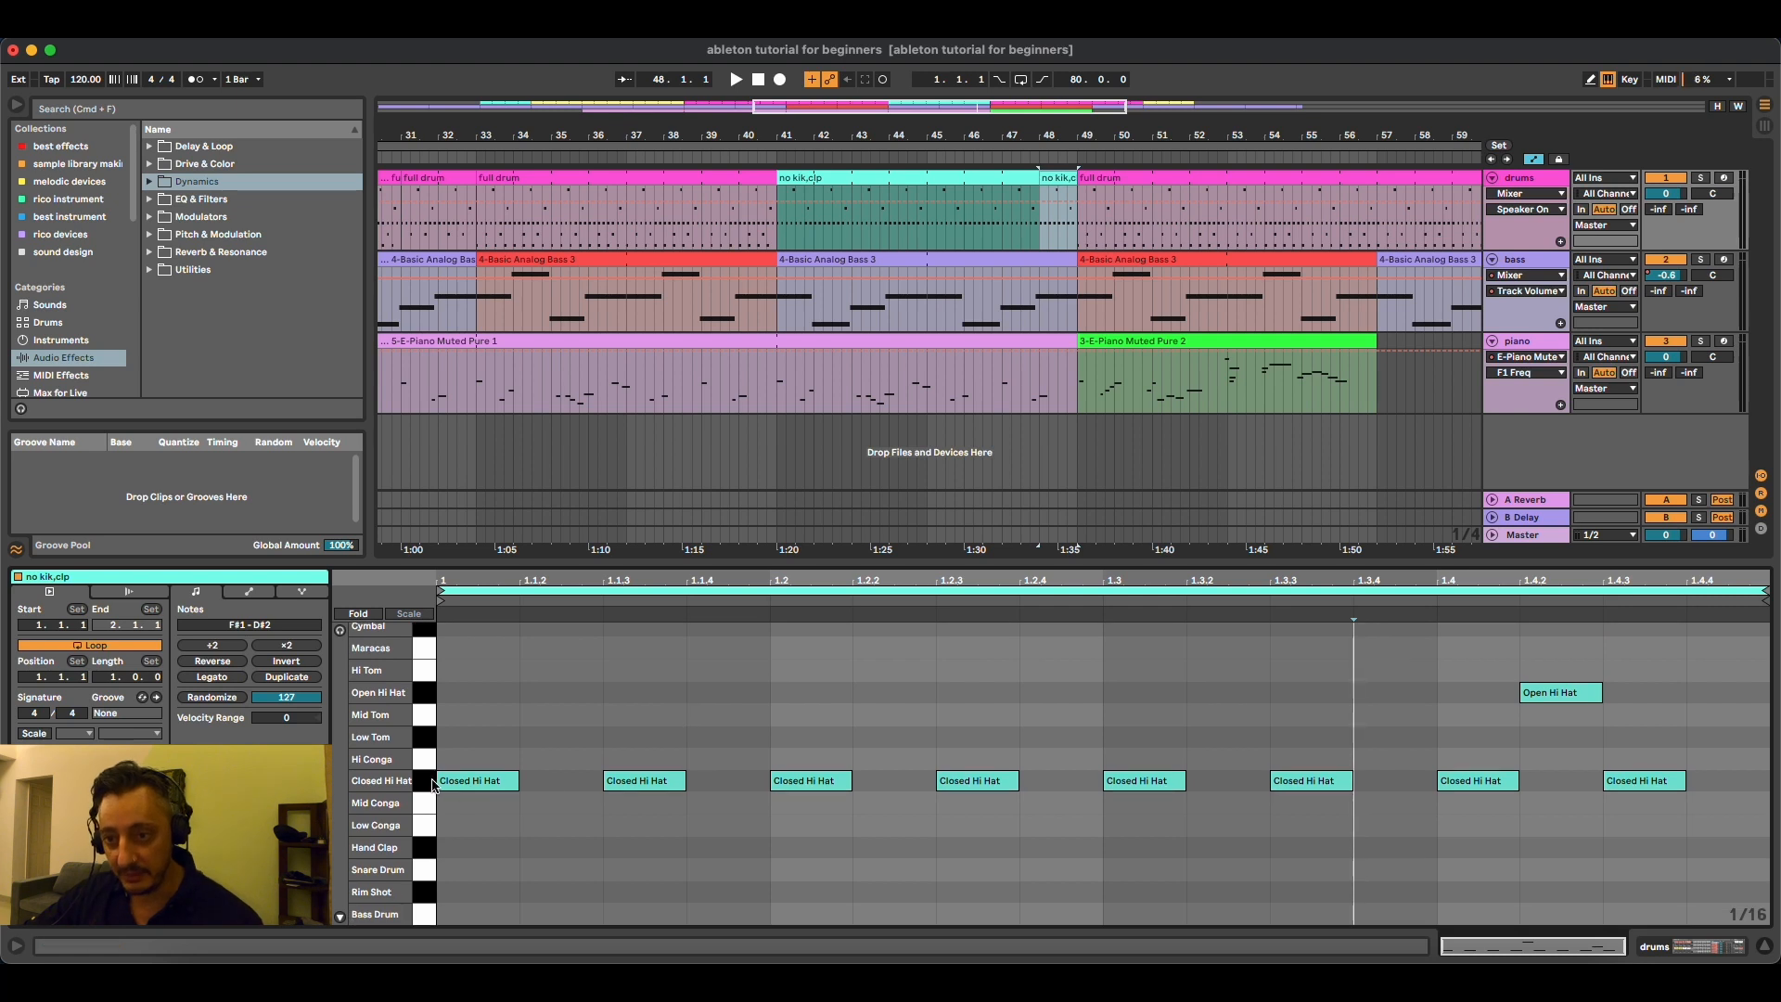
pyautogui.click(433, 785)
pyautogui.press('Delete')
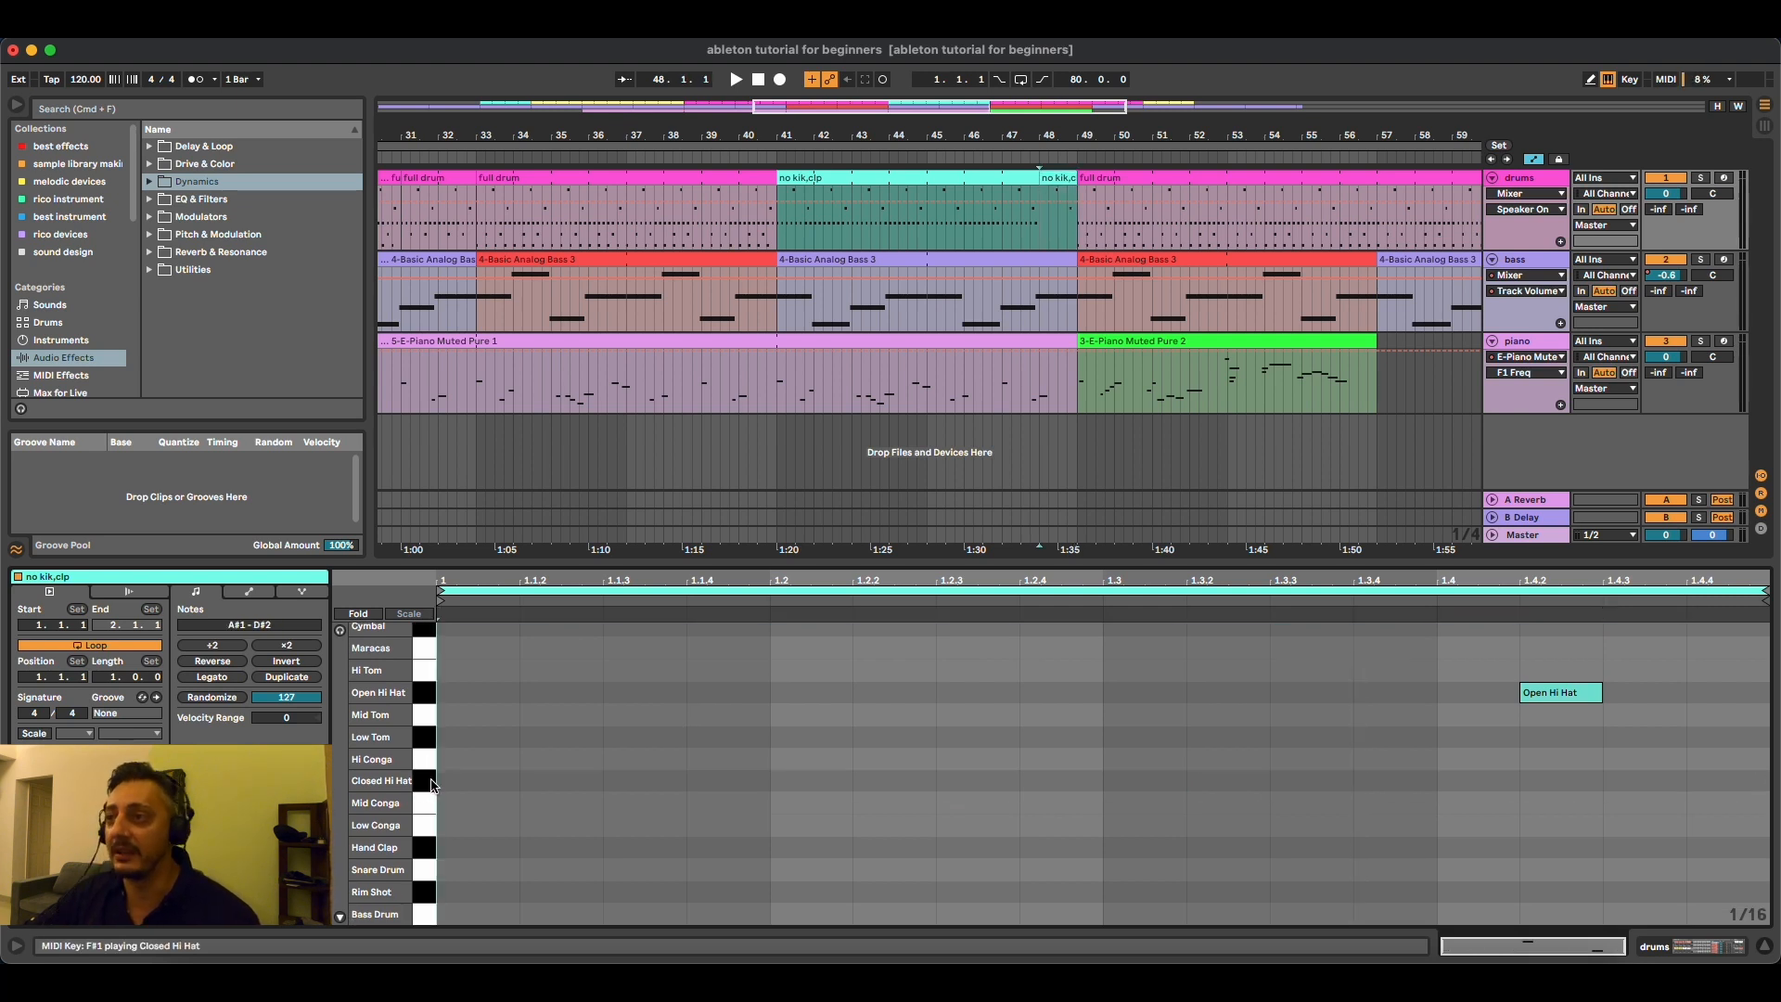
# Step: Play the arrangement from about bar 47 through the transition at bar 49
pyautogui.click(1014, 167)
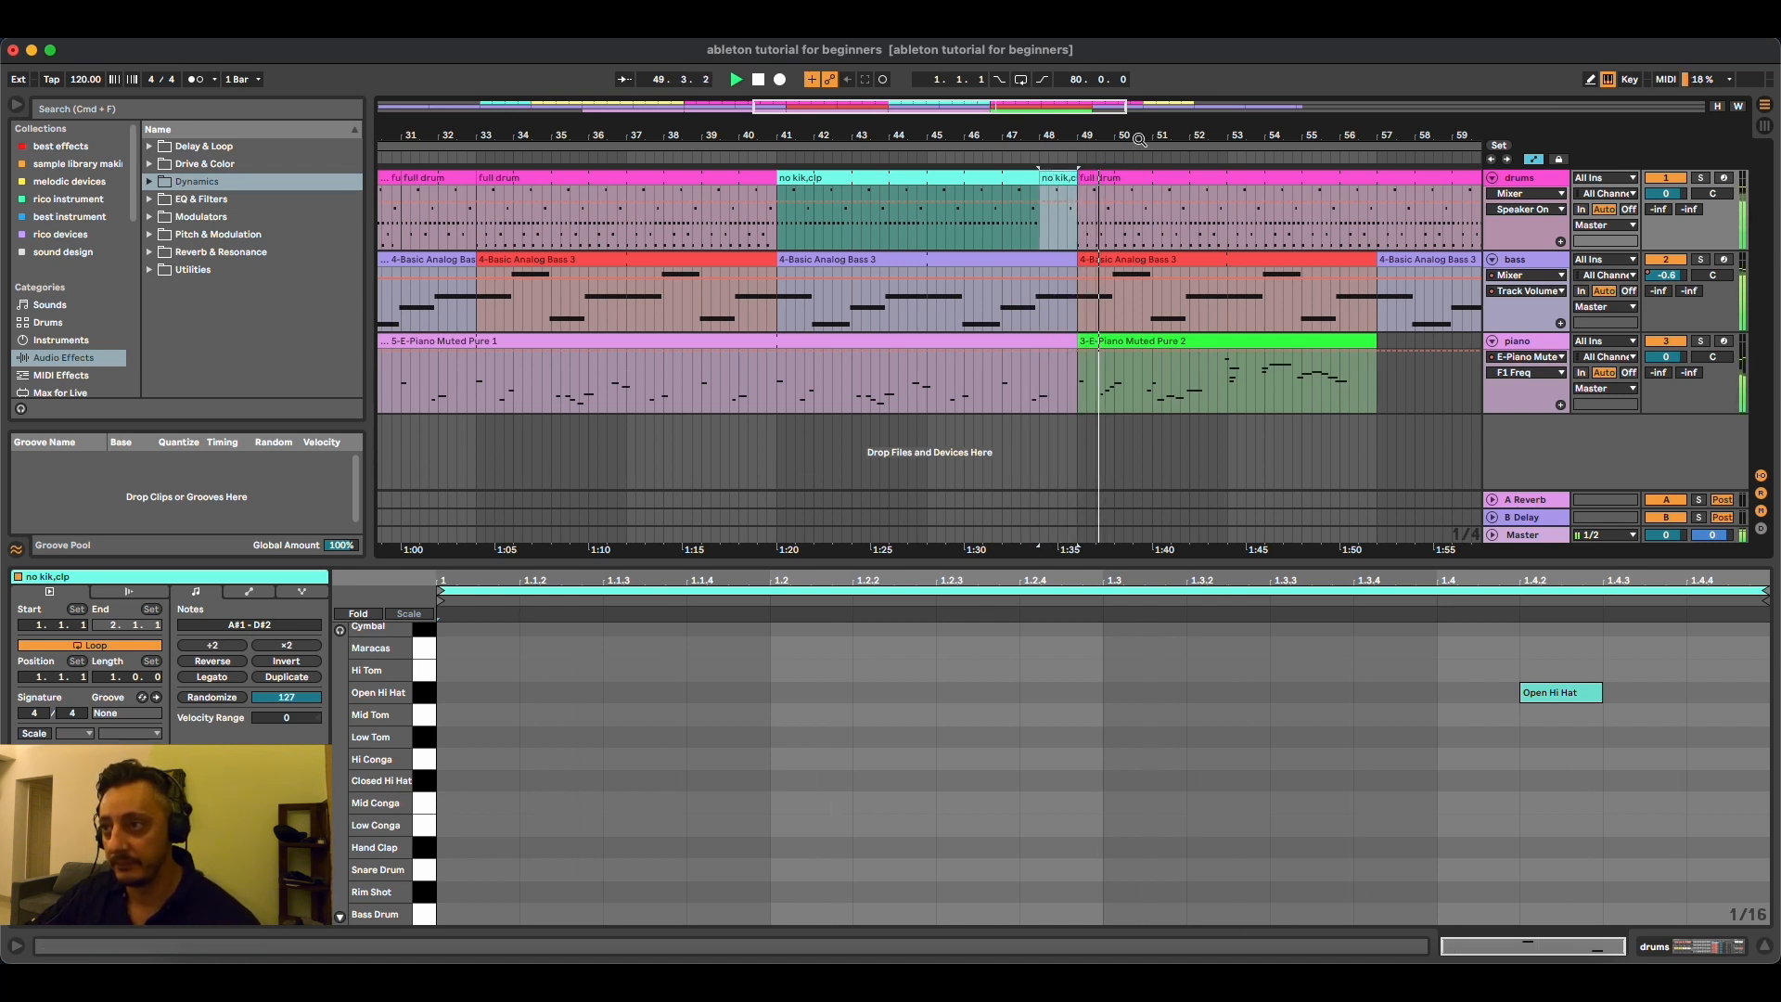
pyautogui.moveTo(1152, 137); pyautogui.dragTo(837, 124)
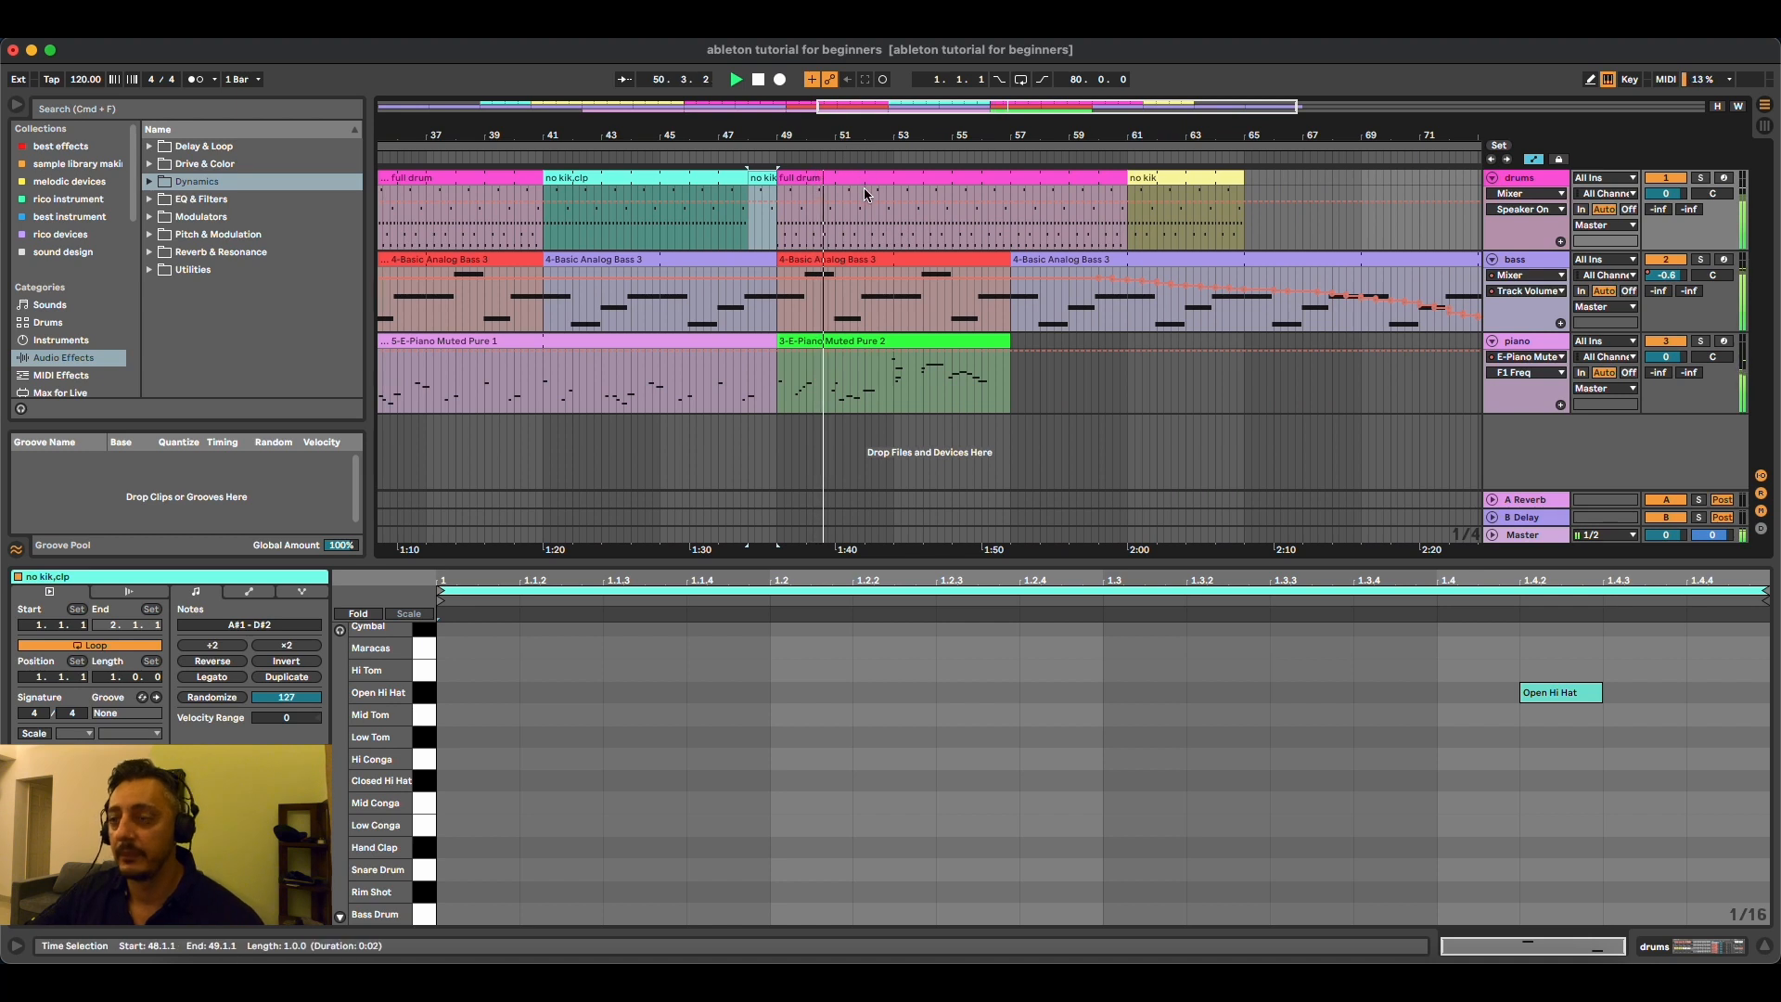
# Step: Add Rim Shot notes at 1.1.2, 1.1.4, 1.2.3, 1.3.2, 1.3.4 and 1.4.3 in the full drum clip starting at bar 49
pyautogui.click(862, 177)
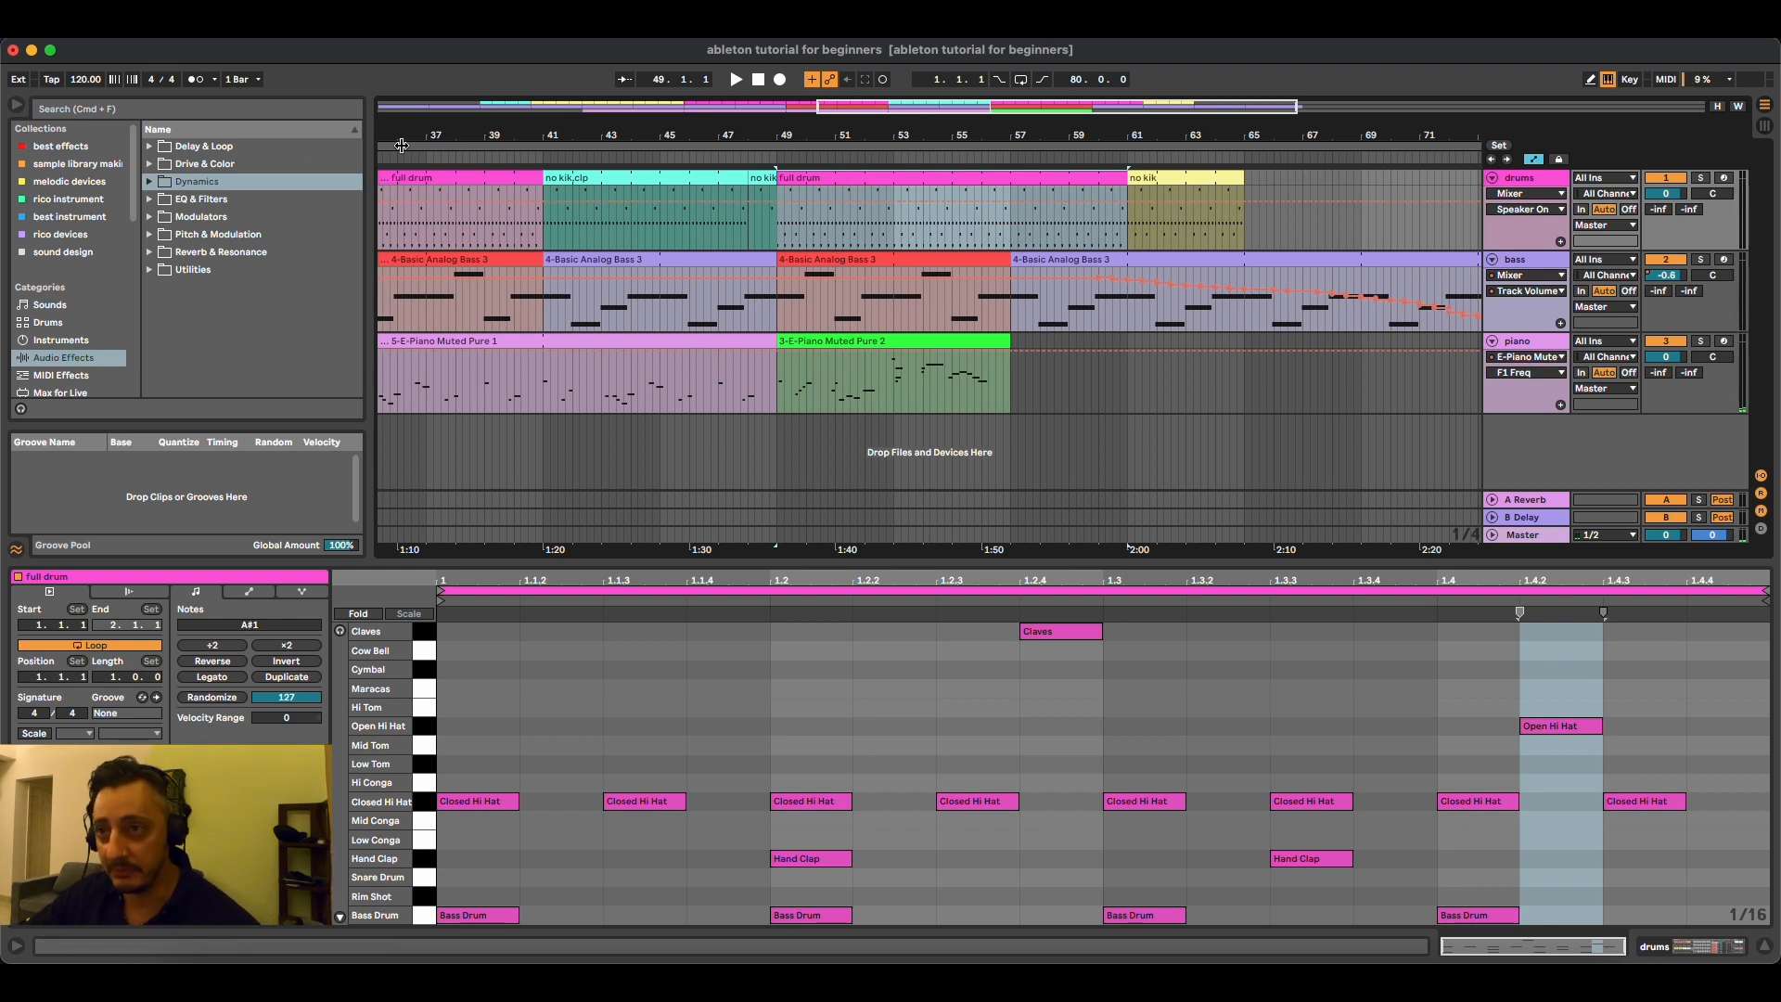
pyautogui.press('space')
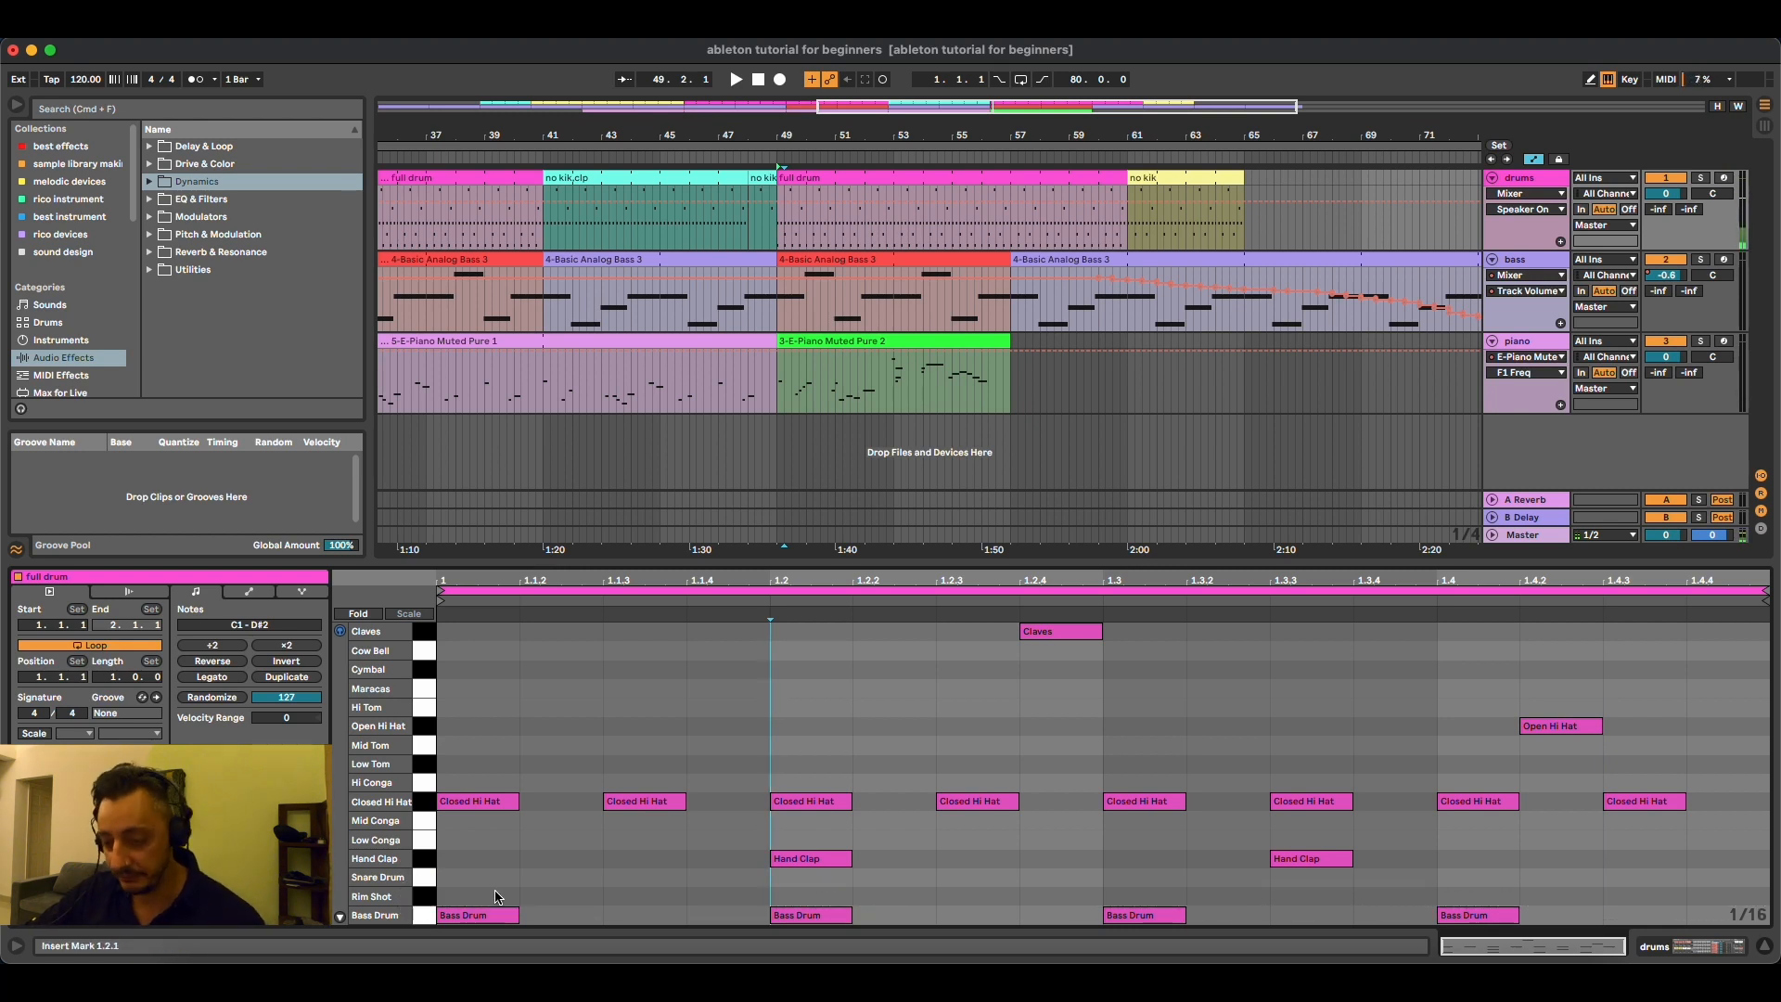
pyautogui.doubleClick(557, 896)
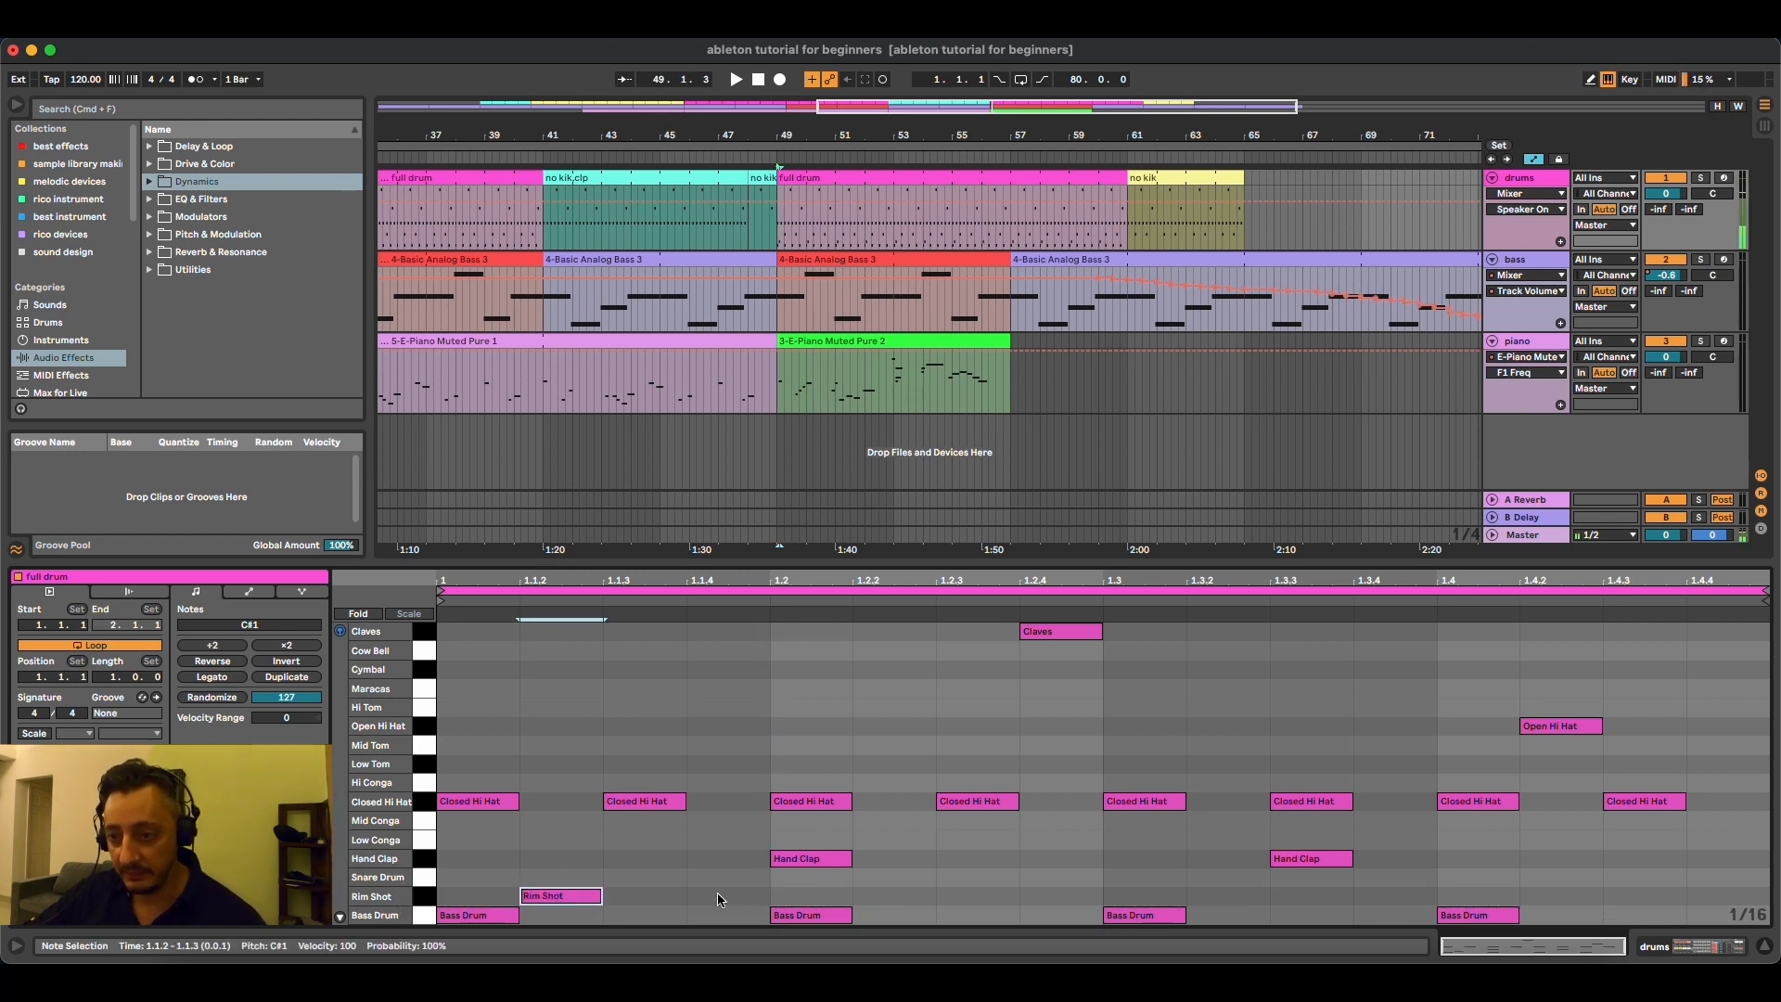
pyautogui.doubleClick(728, 896)
pyautogui.doubleClick(983, 896)
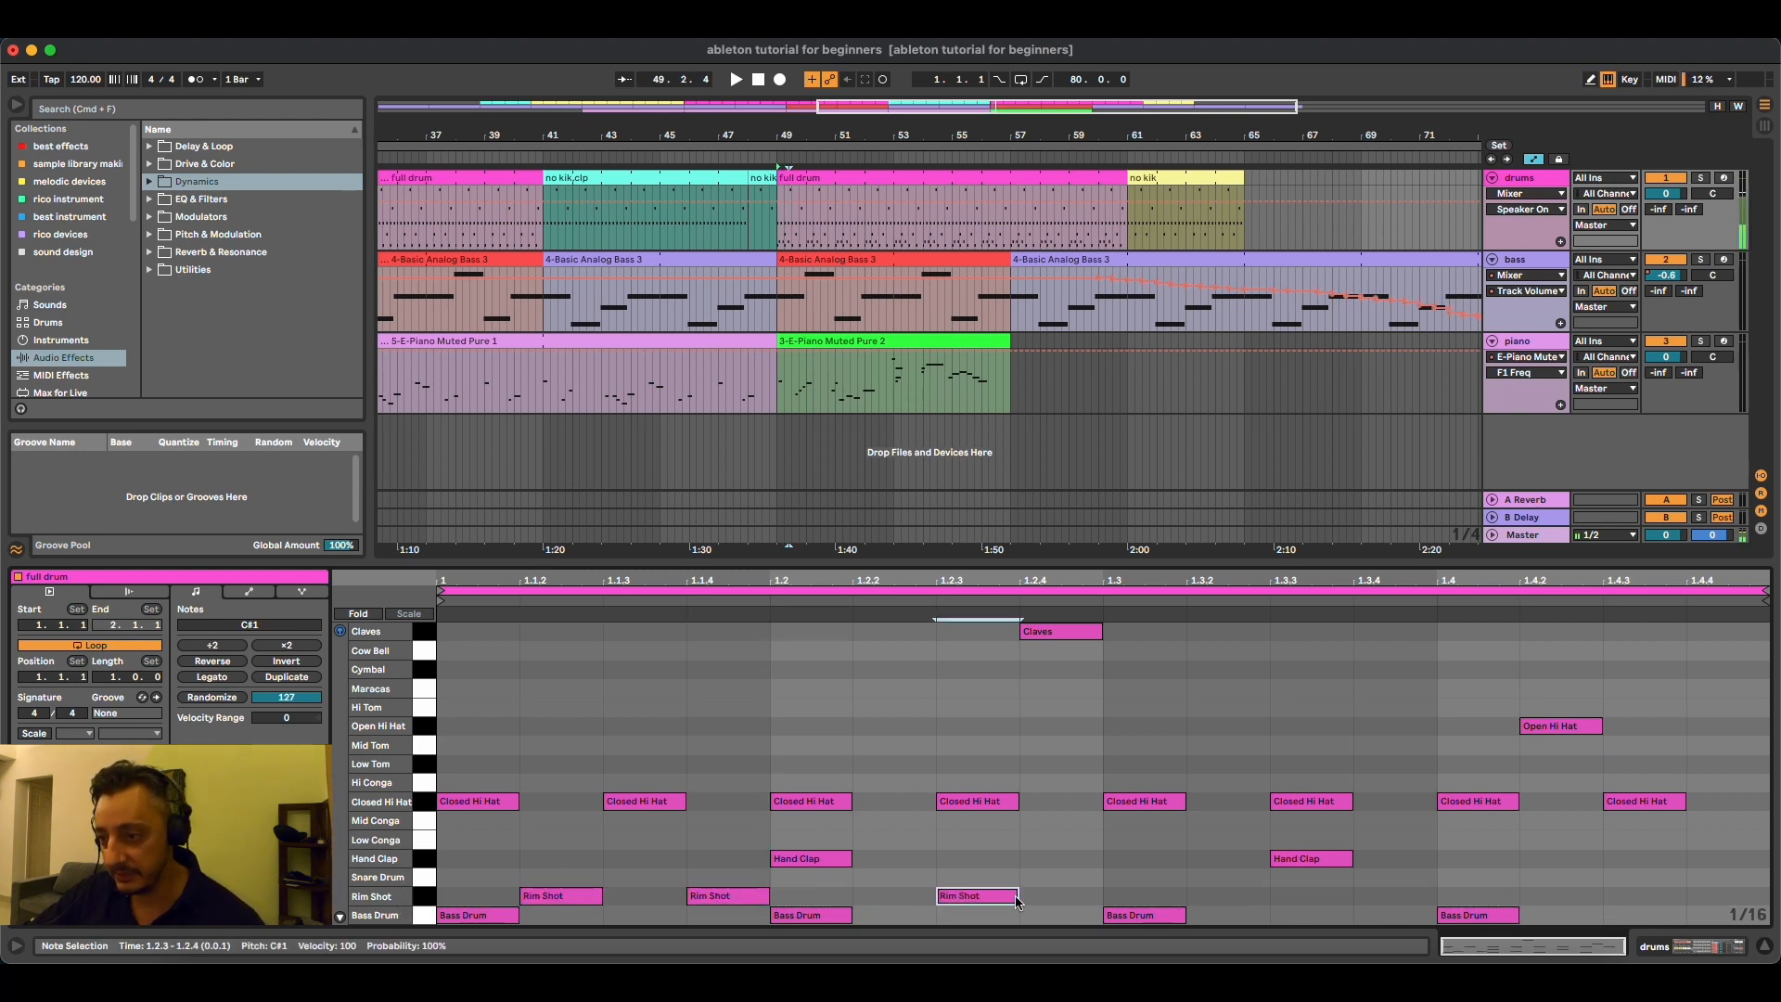
pyautogui.doubleClick(1210, 897)
pyautogui.doubleClick(1397, 896)
pyautogui.doubleClick(1637, 898)
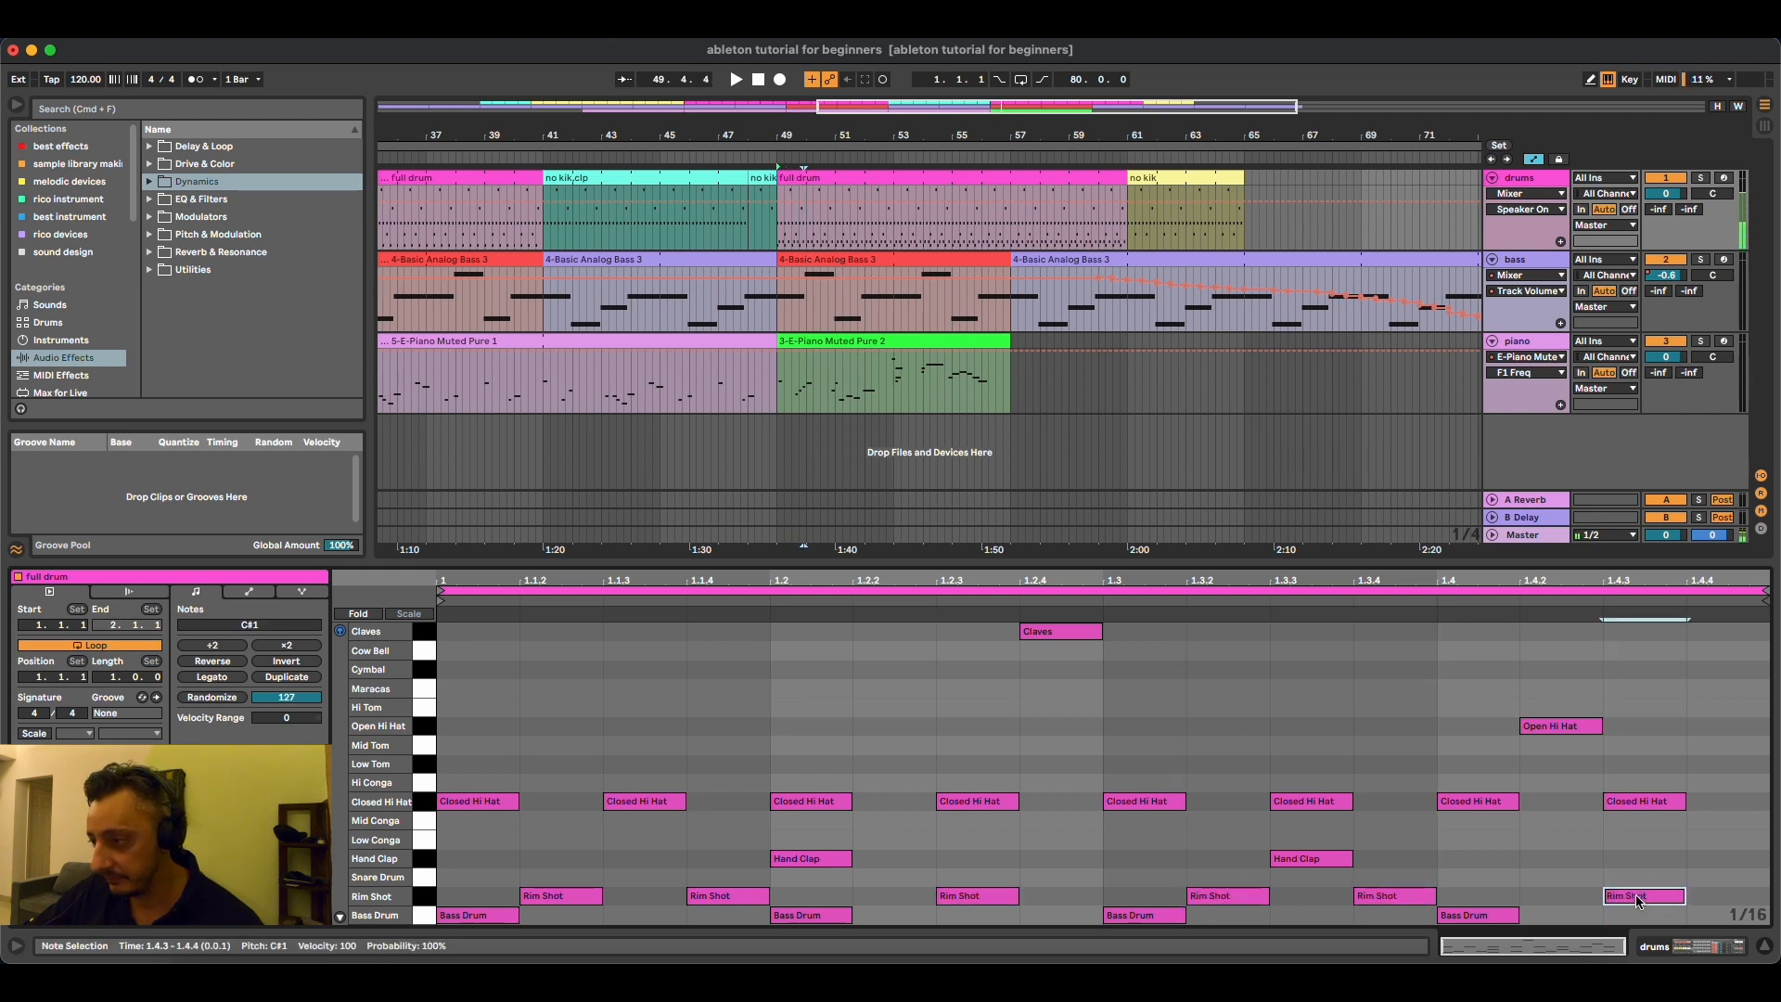
# Step: Play the arrangement from about bar 47 to hear the rim shots in the full drum clip
pyautogui.click(983, 176)
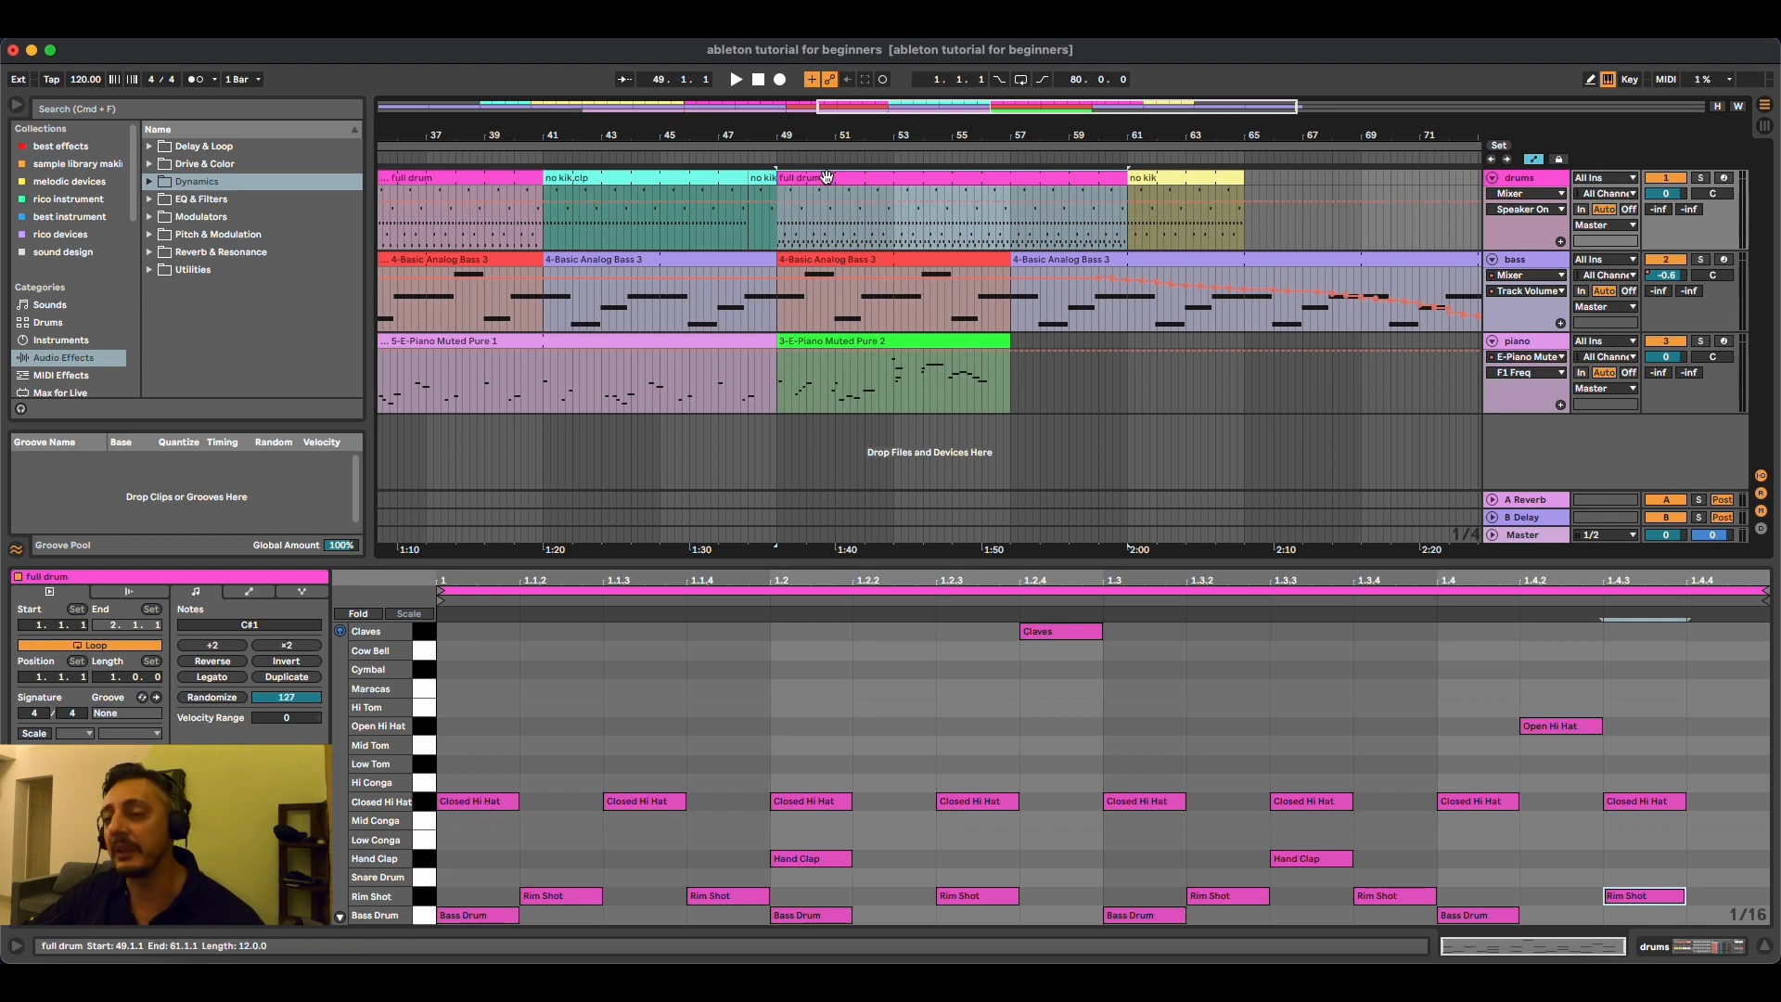
pyautogui.click(728, 156)
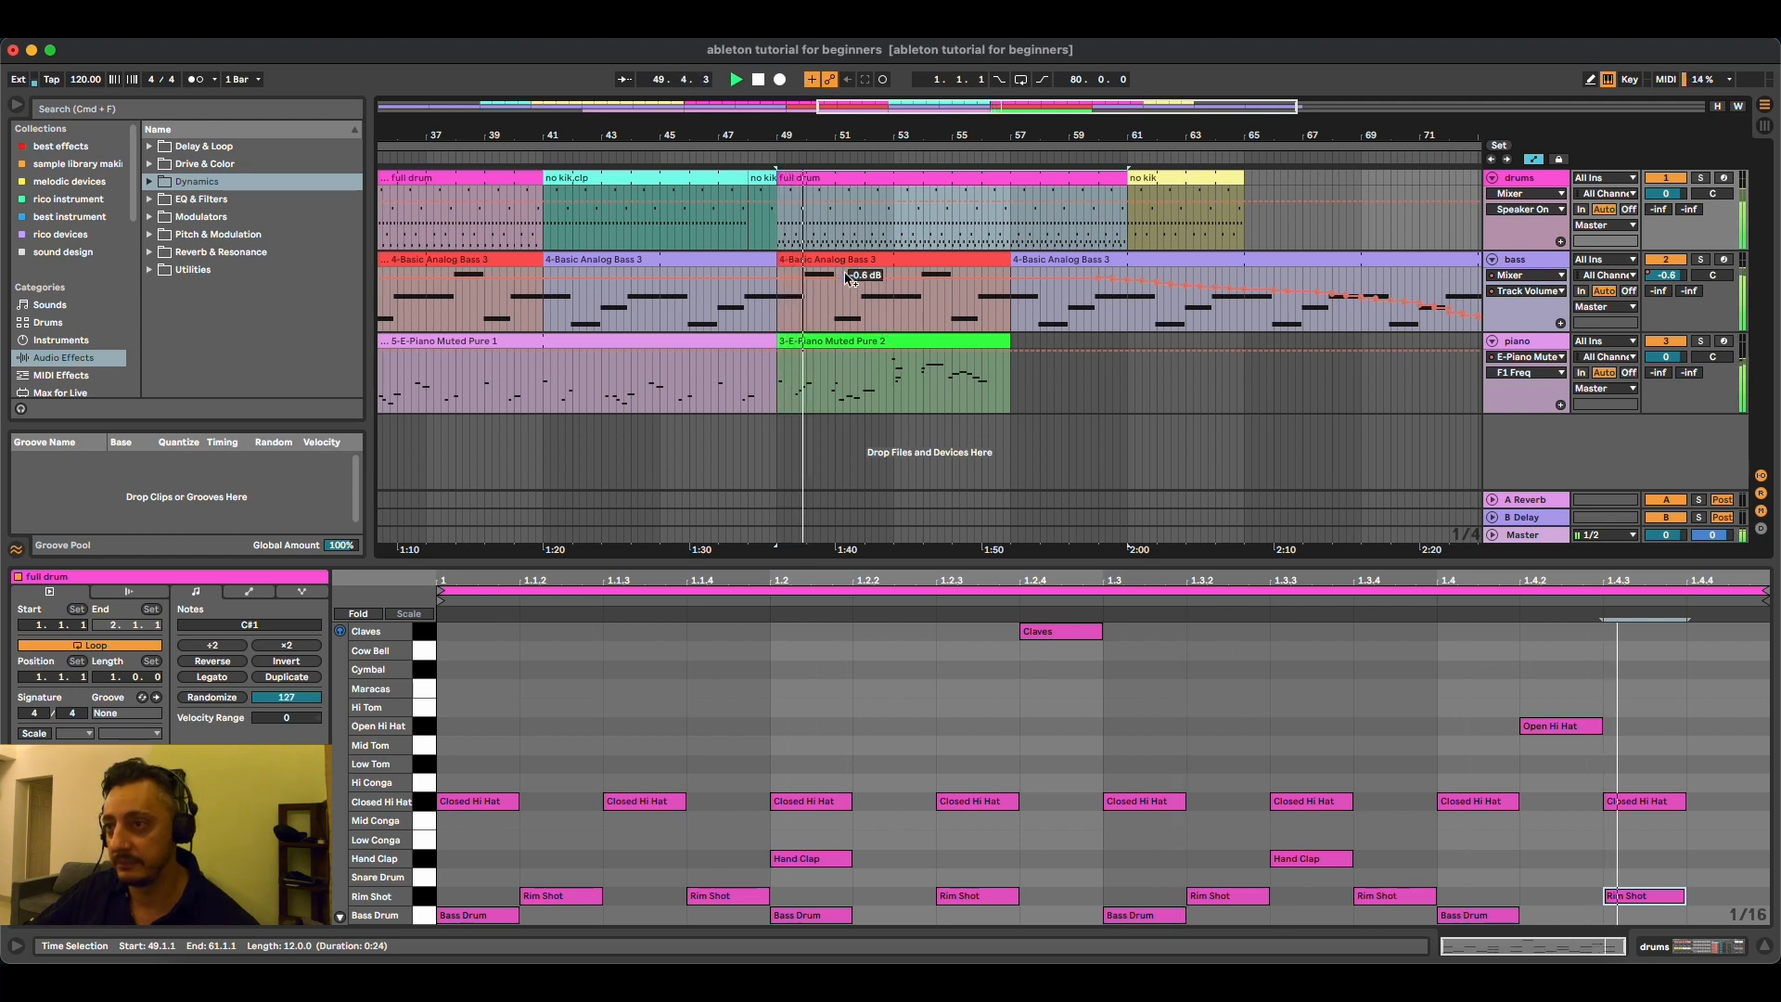
pyautogui.click(868, 232)
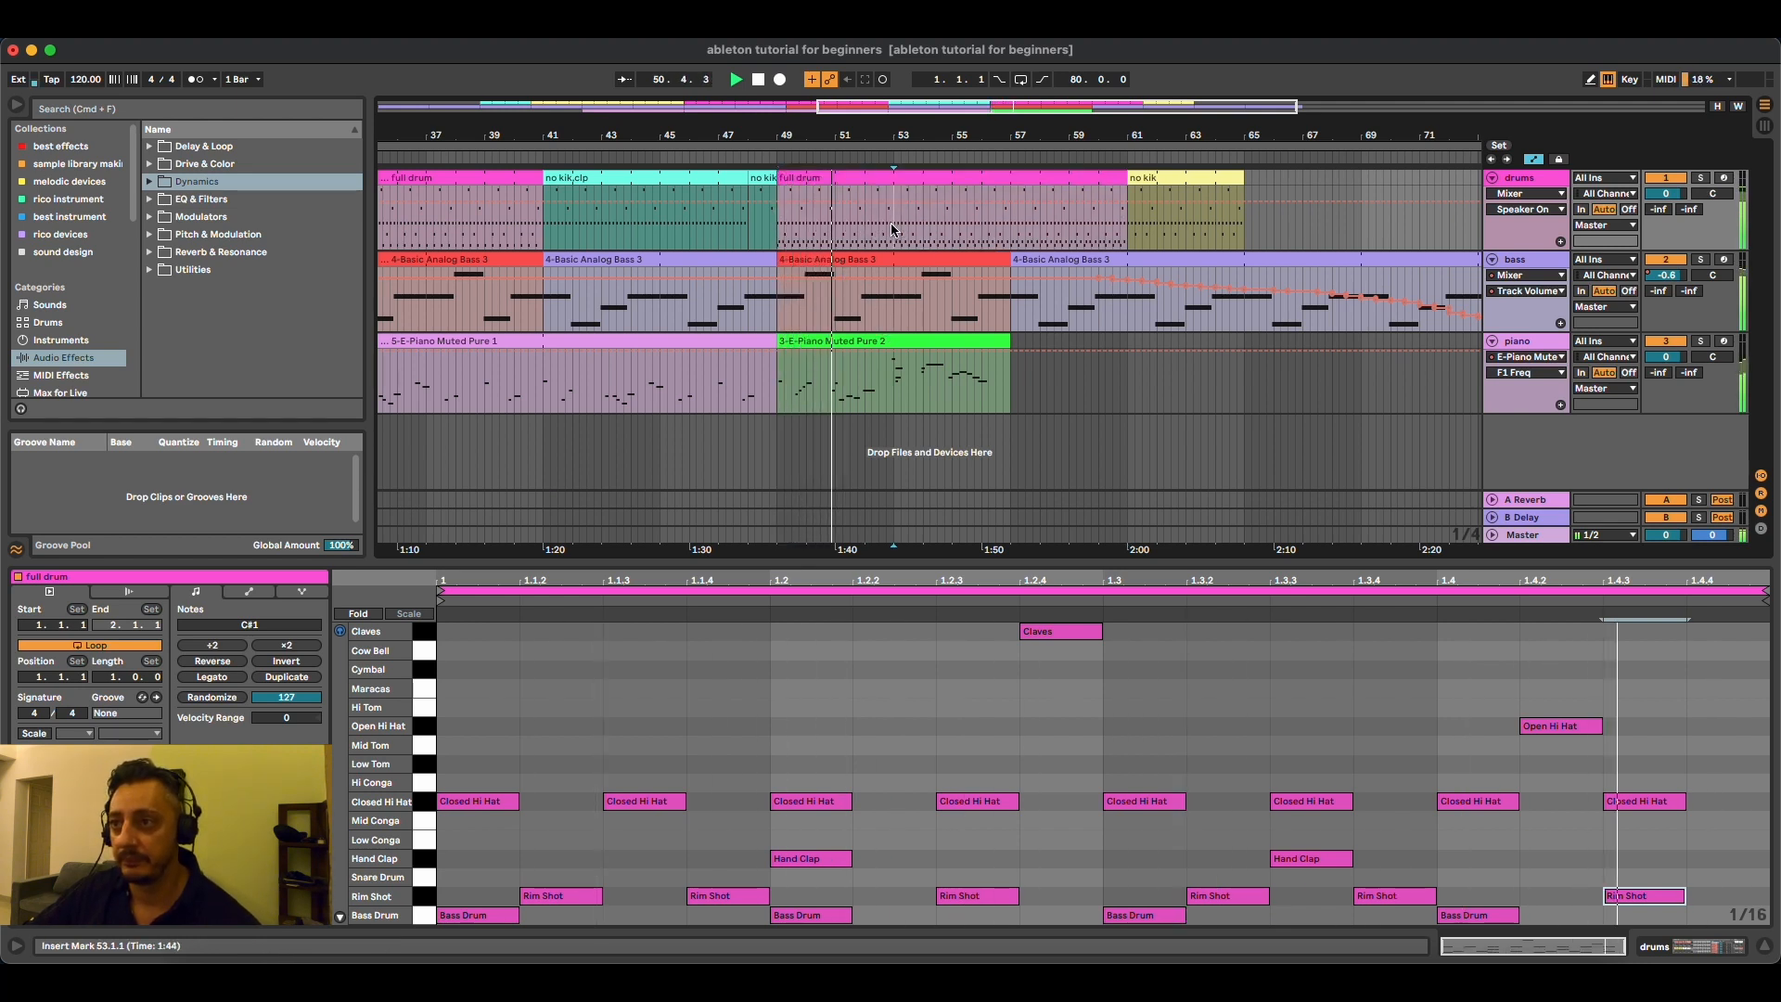
pyautogui.rightClick(892, 228)
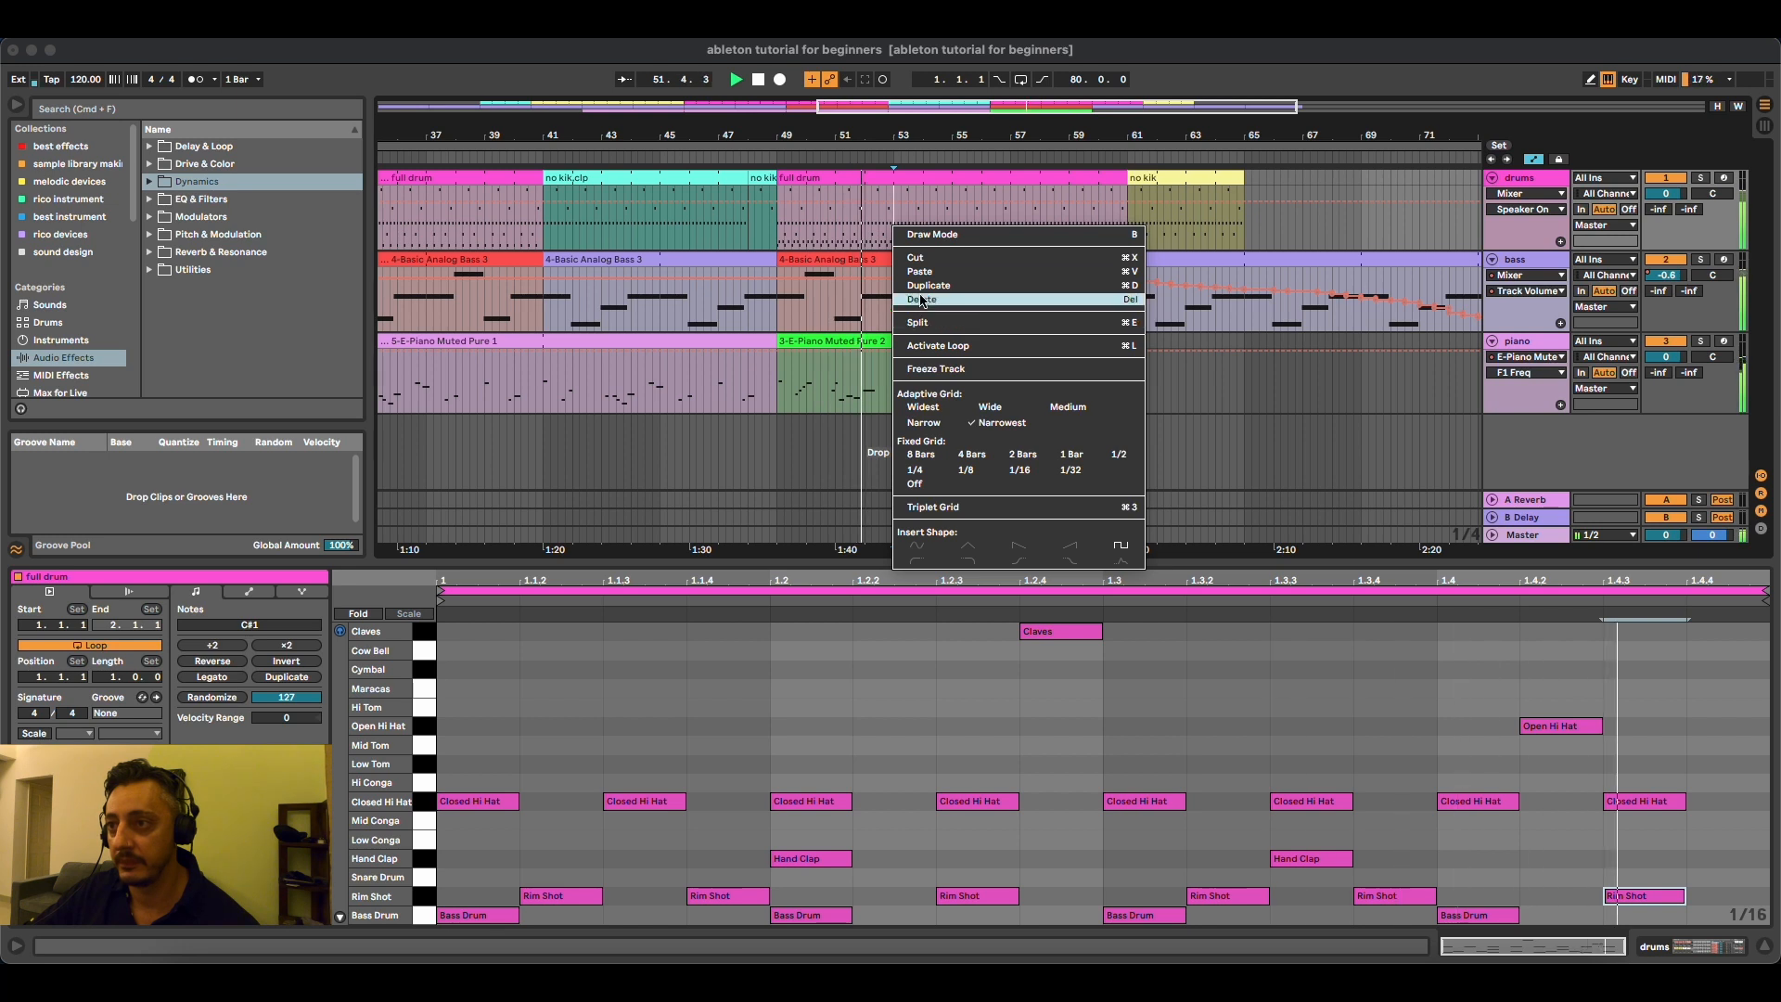
pyautogui.click(930, 227)
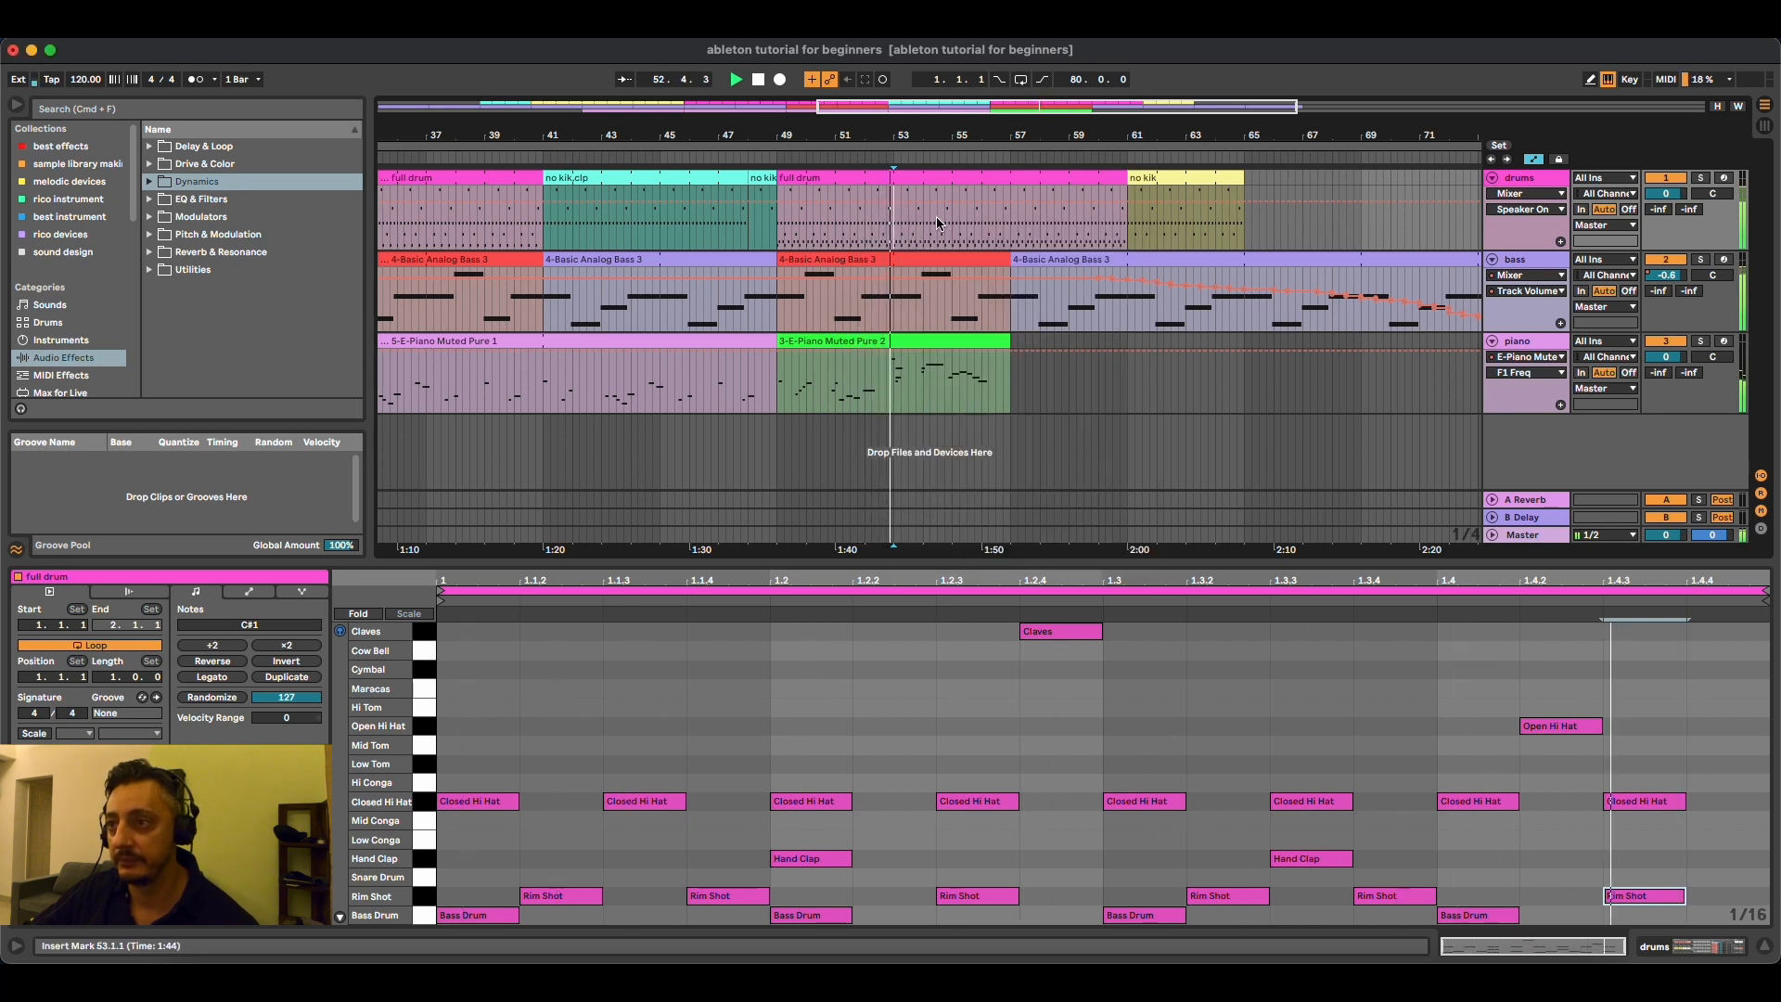
# Step: Split the full drum clip on the drums track at bar 57
pyautogui.click(1009, 223)
pyautogui.rightClick(1010, 225)
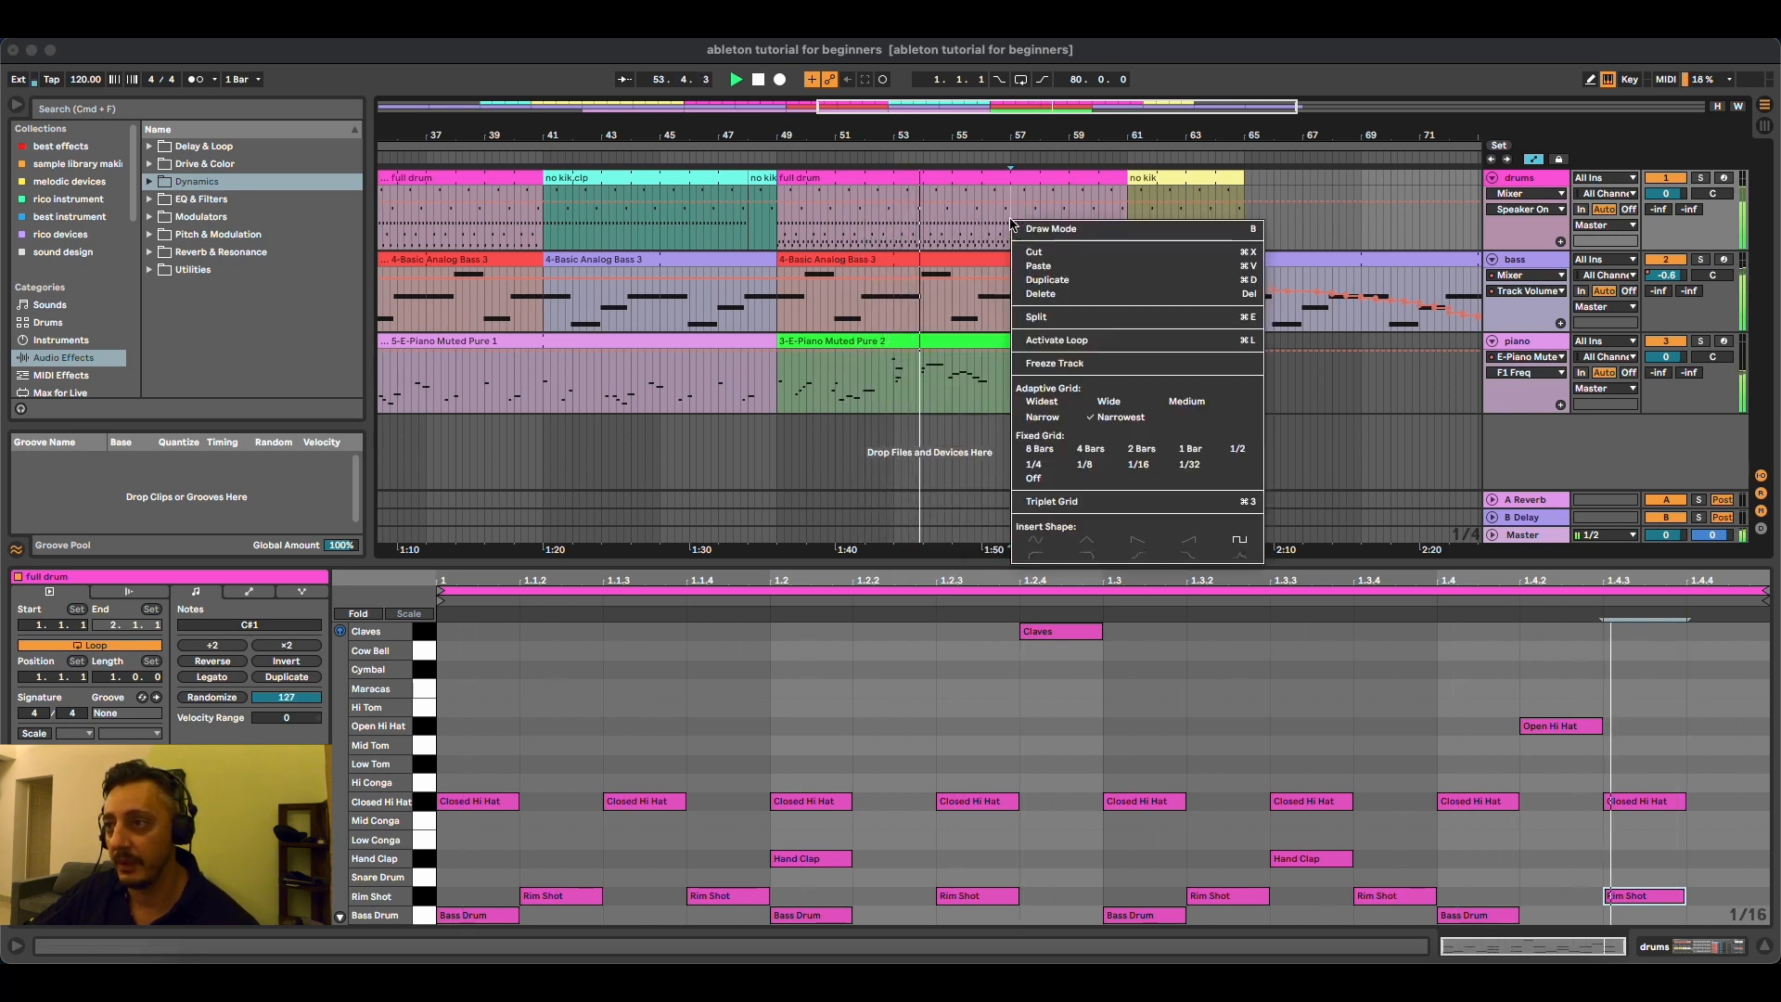
pyautogui.click(1041, 316)
# Step: Delete all Rim Shot notes from the separated full drum clip that starts at bar 57
pyautogui.click(1035, 180)
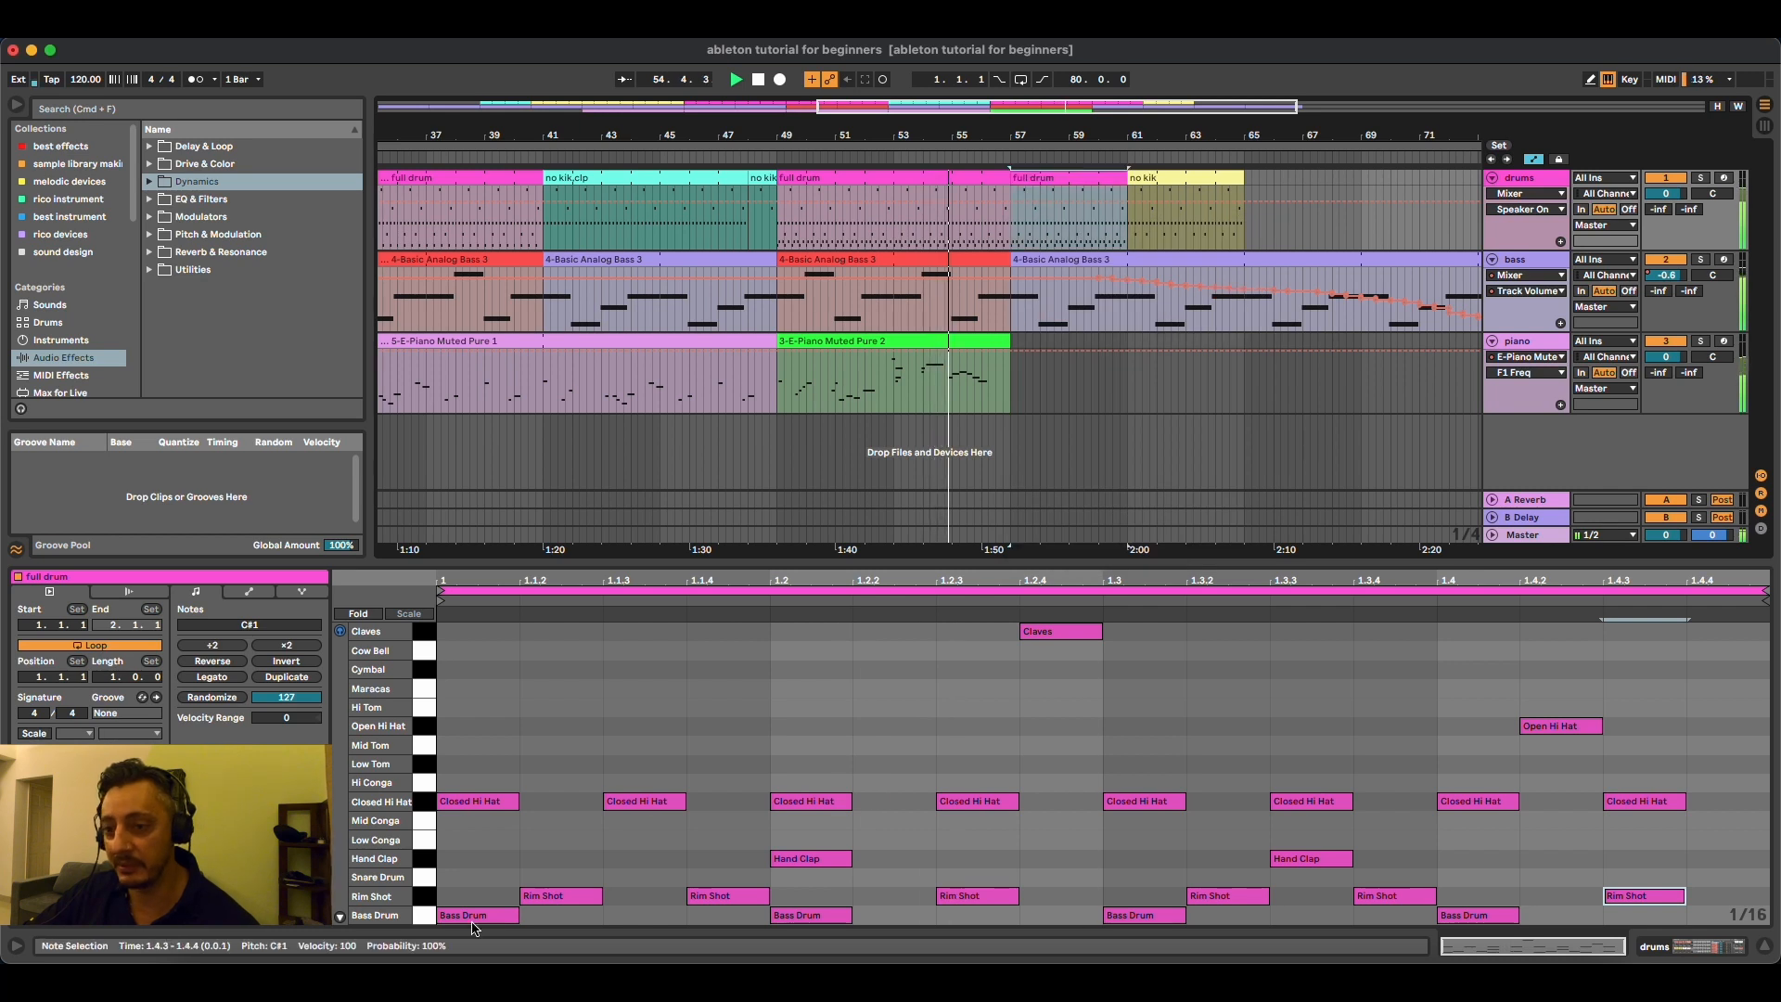
pyautogui.moveTo(496, 889); pyautogui.dragTo(1714, 892)
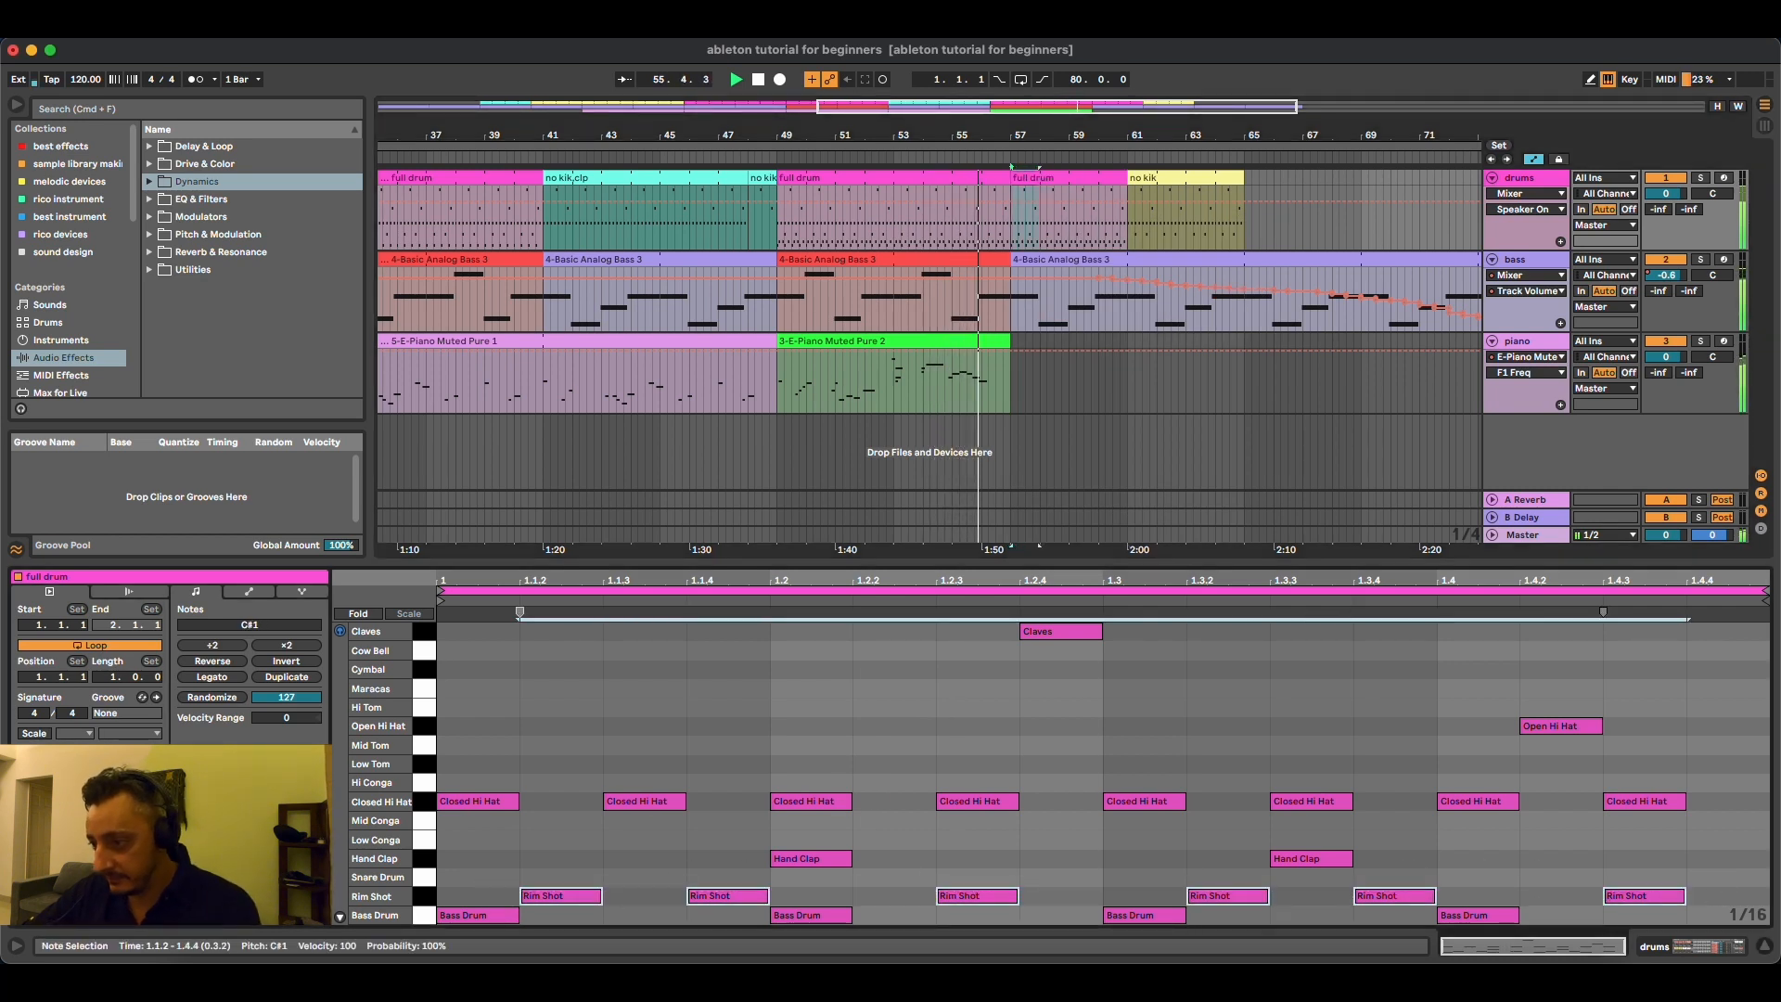
pyautogui.press('Delete')
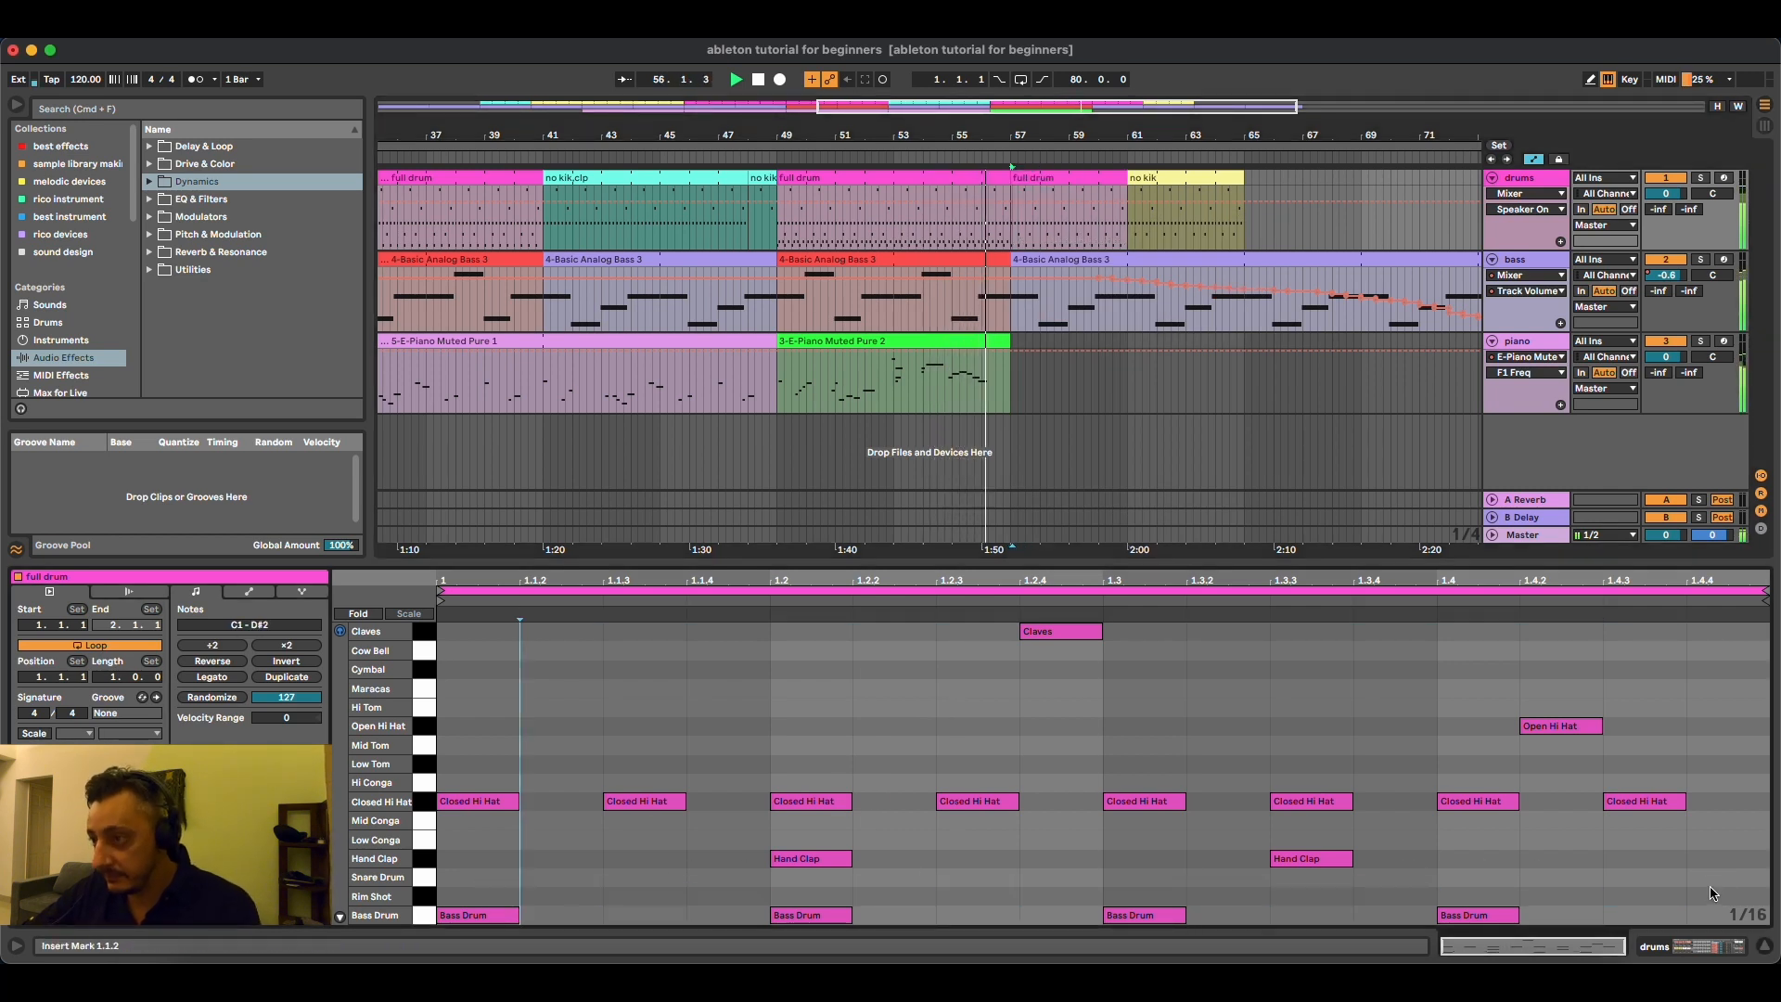
# Step: Show more of the arrangement and play it from about bar 47
pyautogui.click(1091, 209)
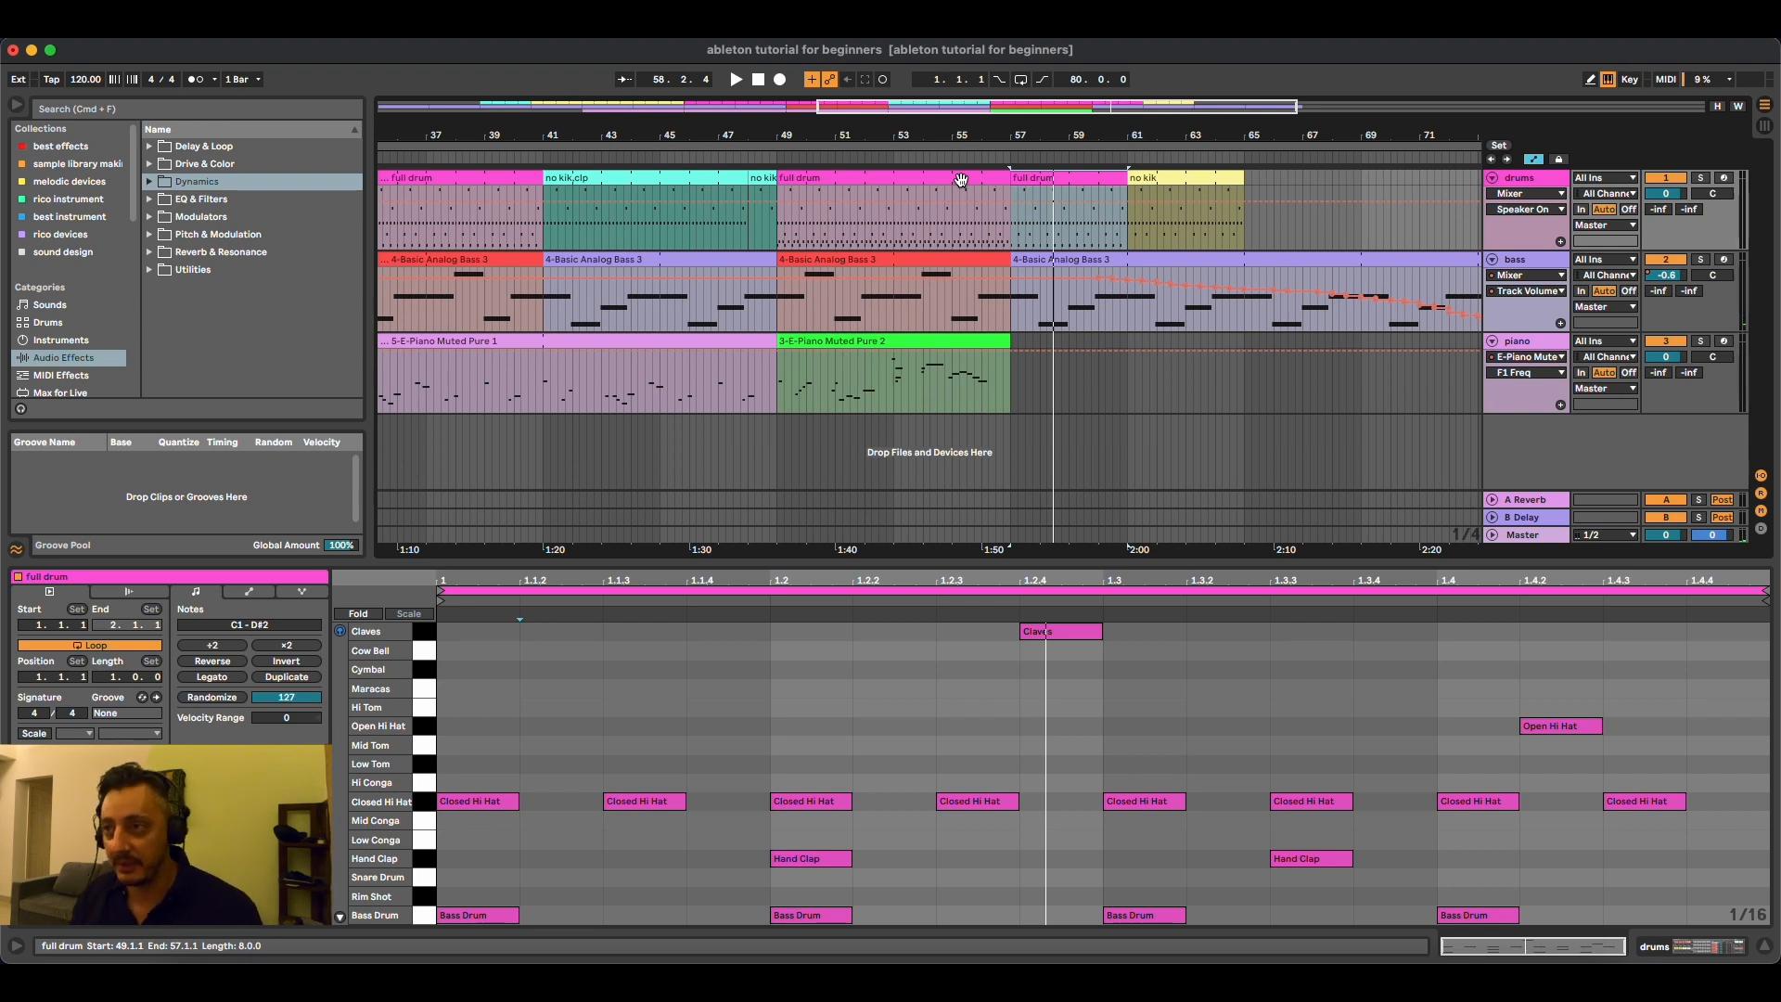
pyautogui.moveTo(942, 154); pyautogui.dragTo(988, 135)
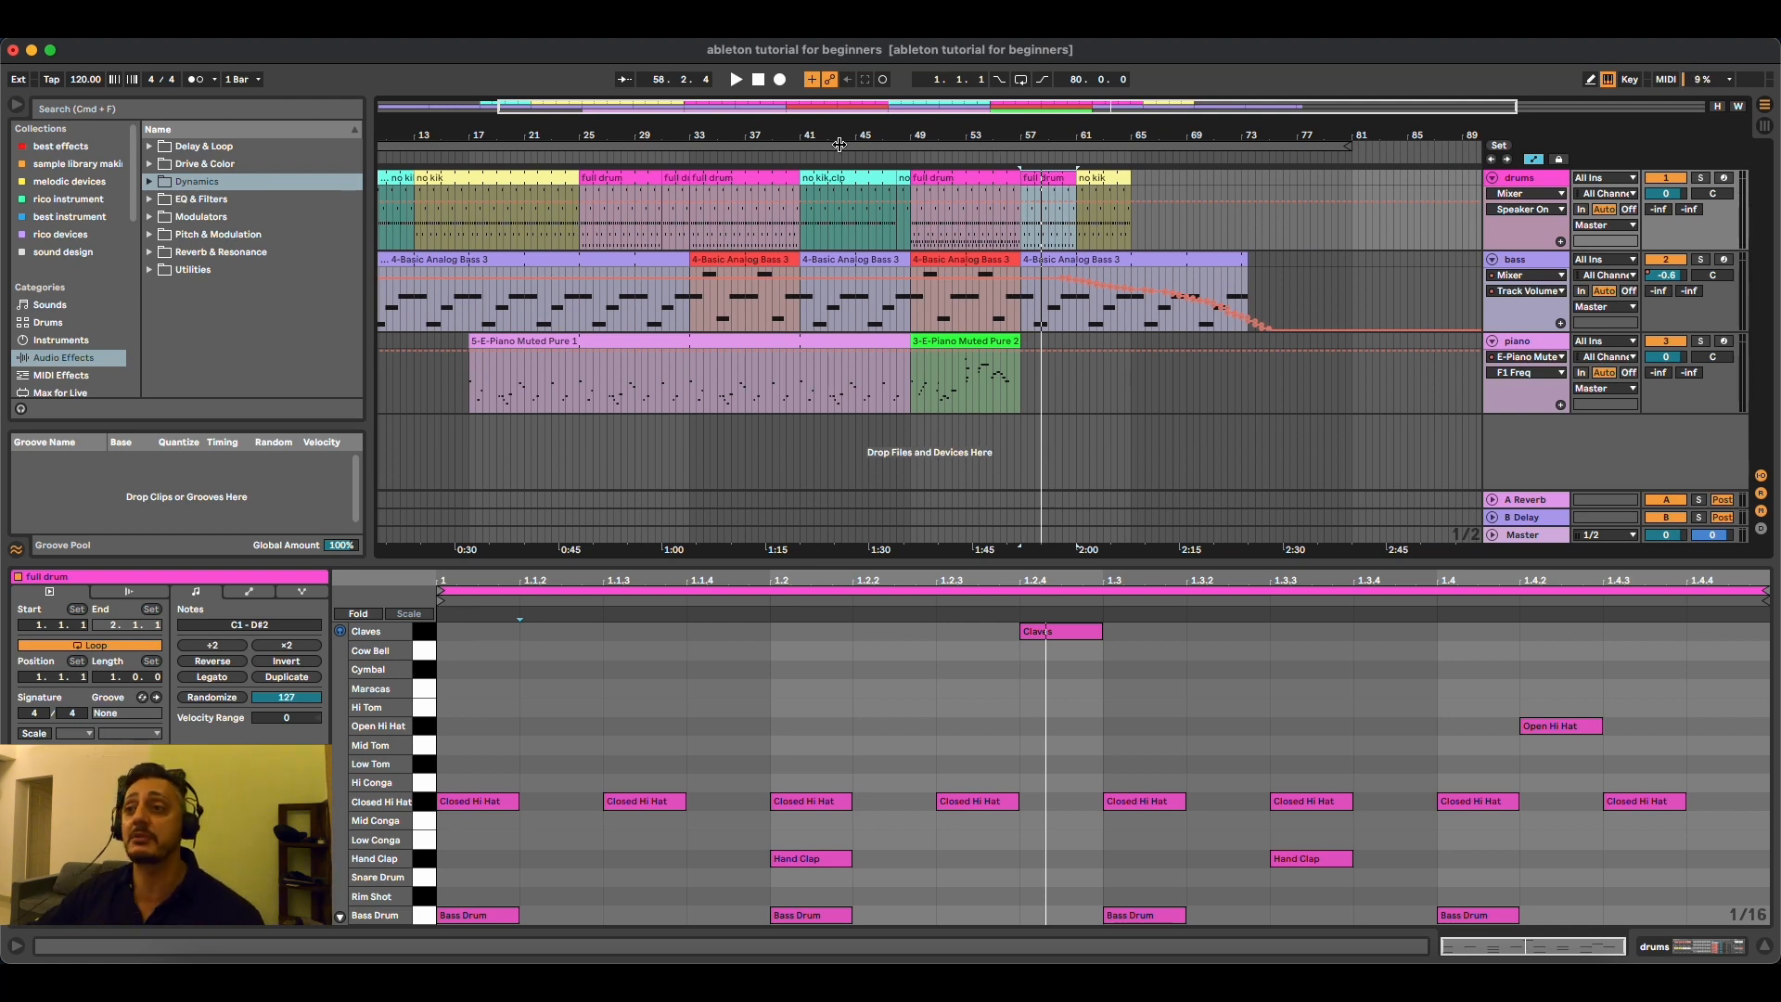
pyautogui.click(893, 157)
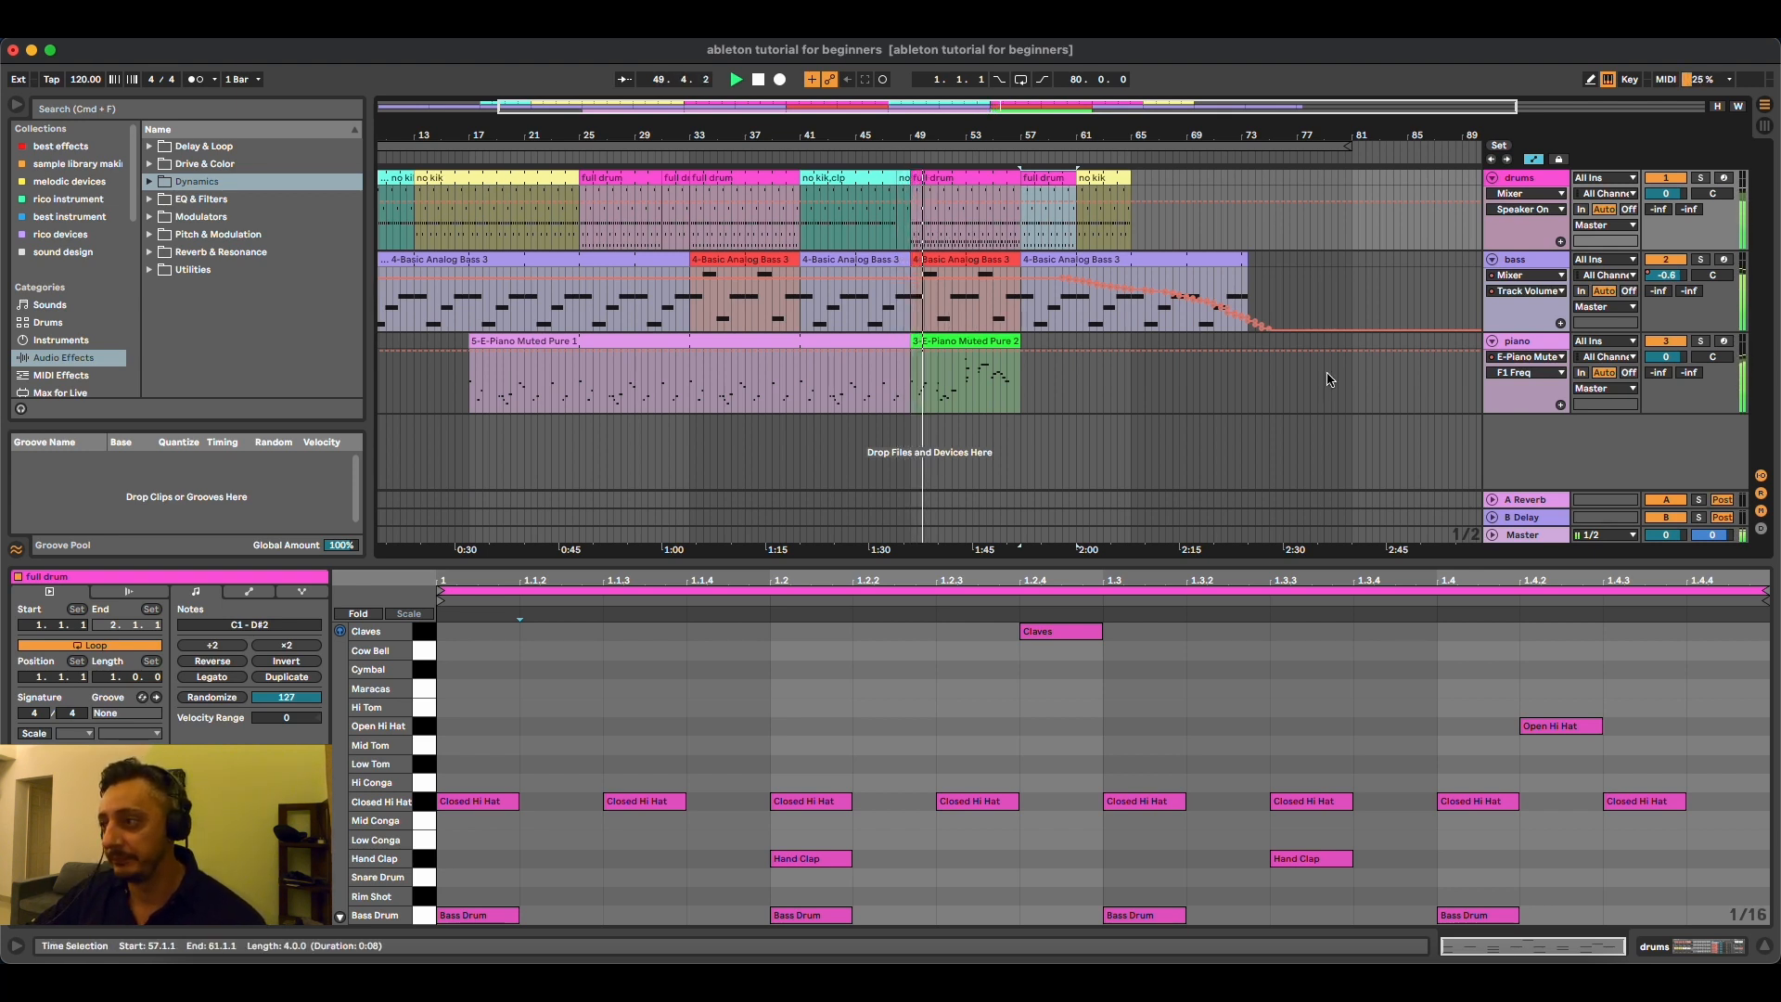
# Step: Show the A-Reverb send automation of the piano track and solo the track
pyautogui.click(1522, 340)
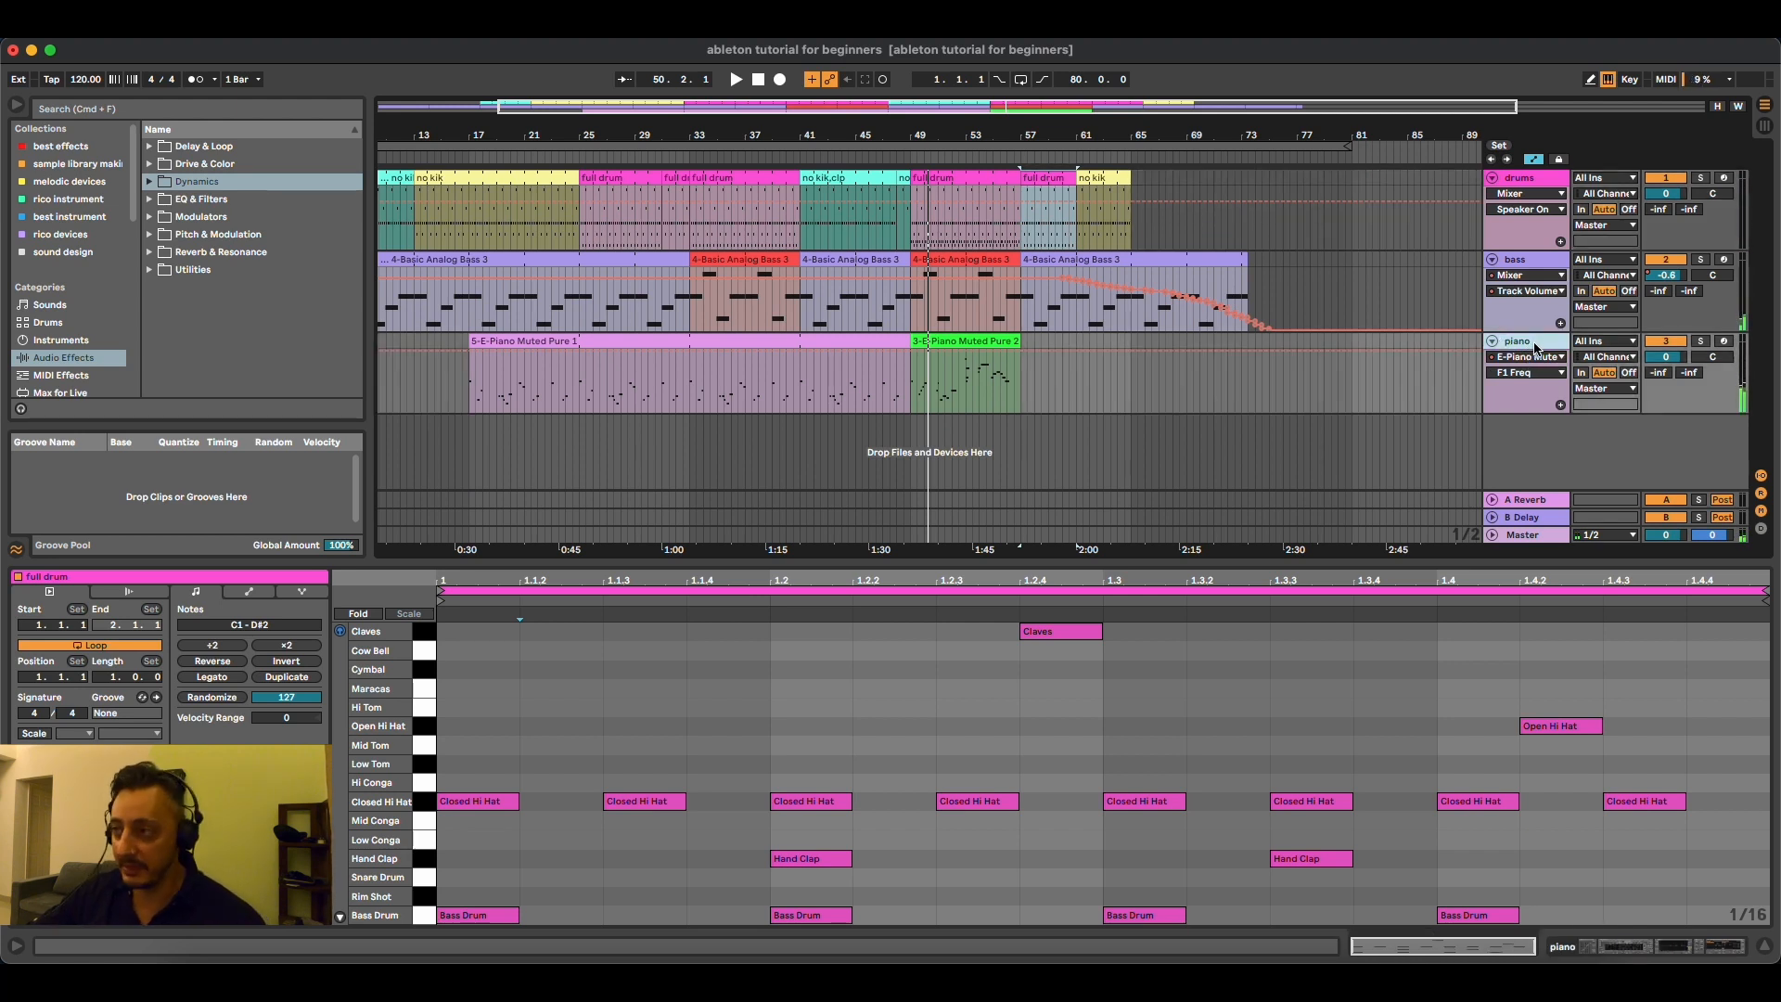
pyautogui.click(1657, 373)
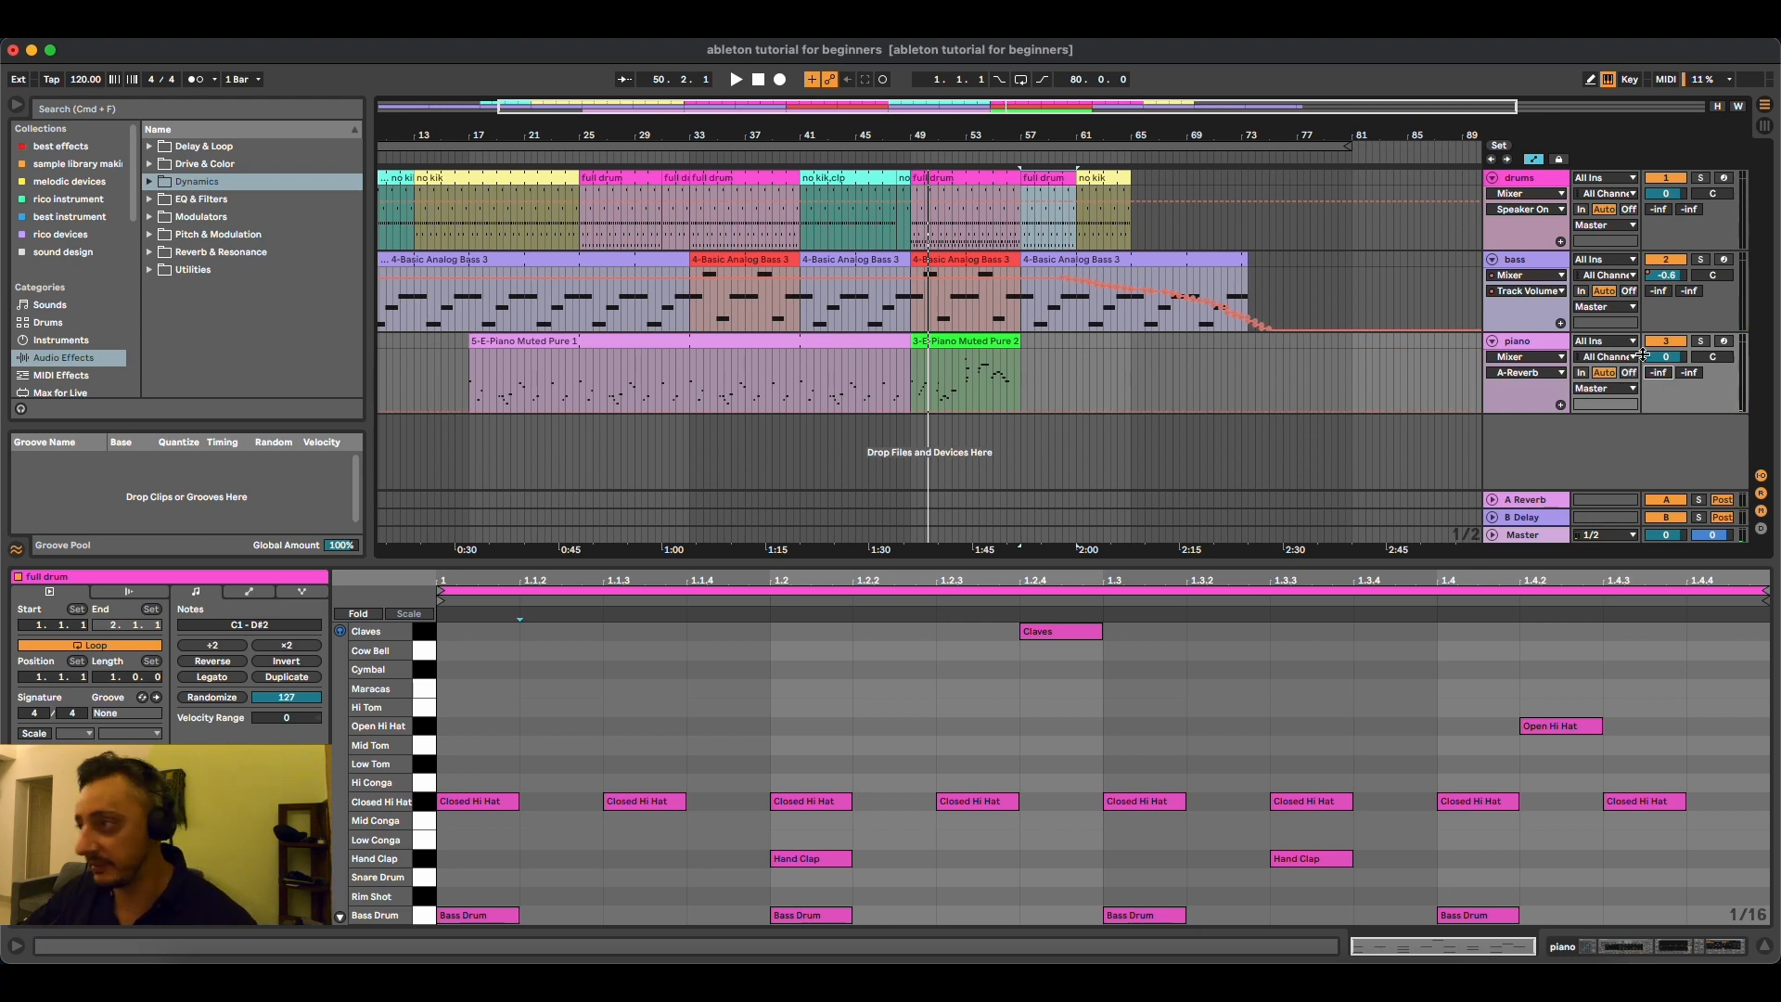
pyautogui.click(1701, 342)
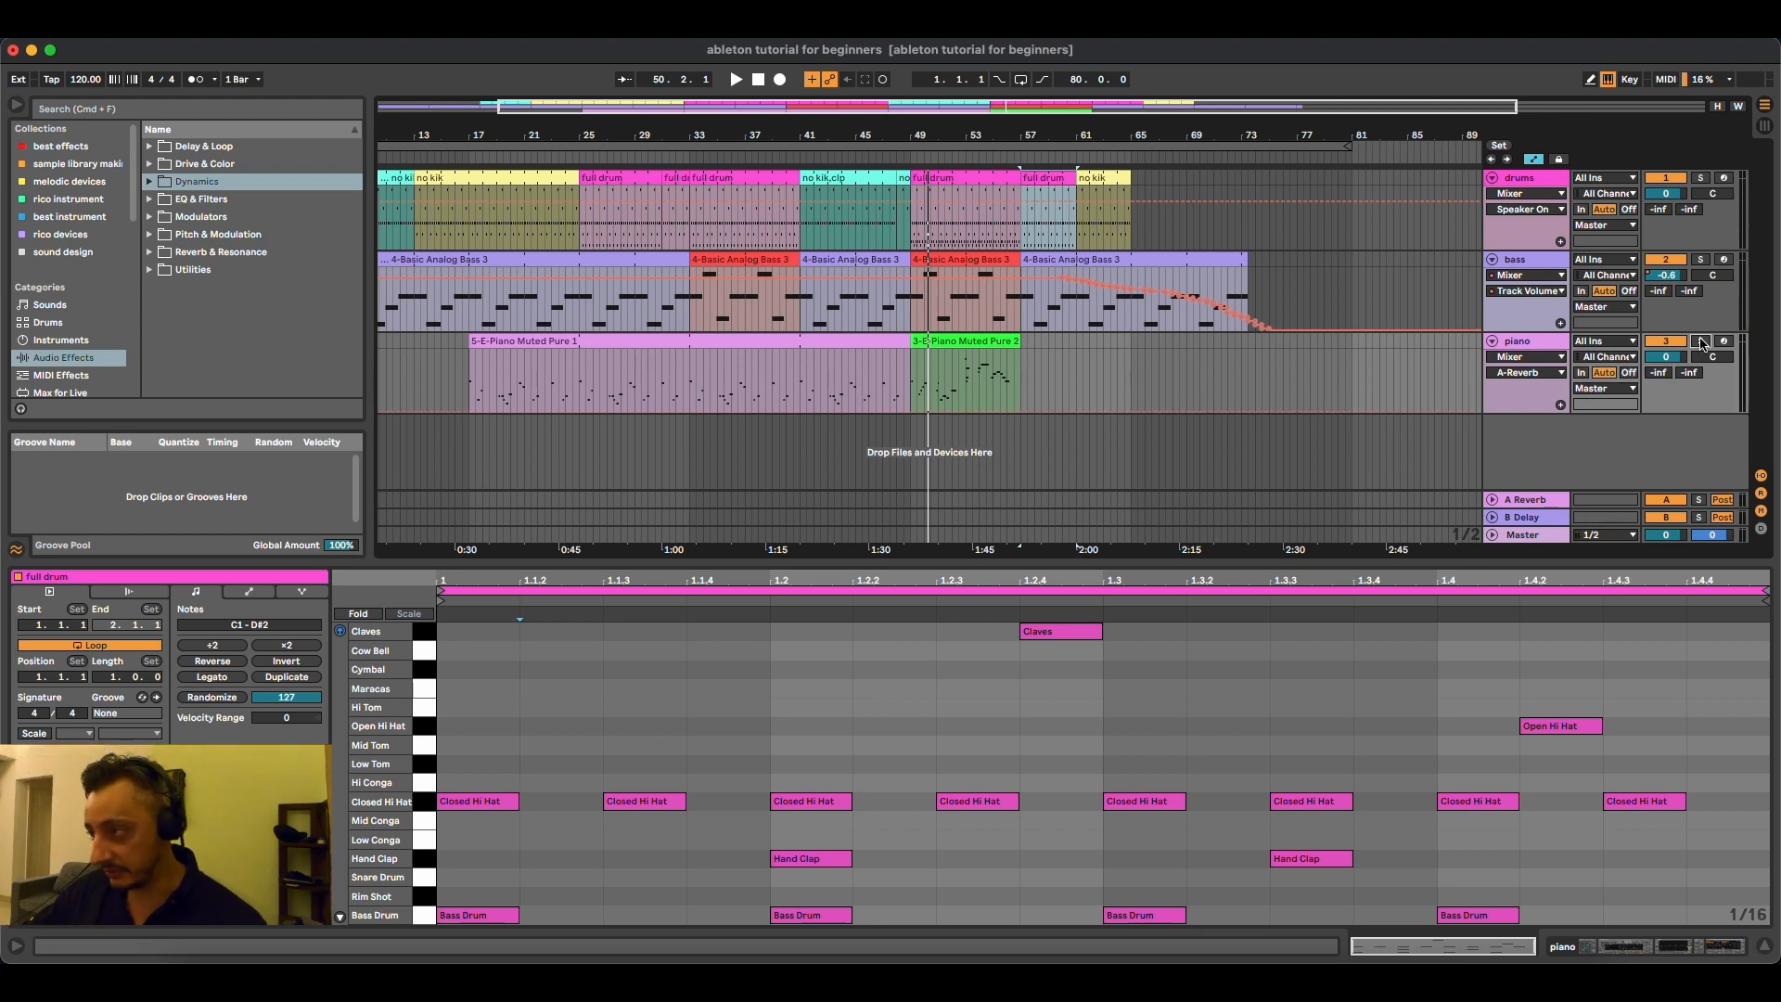
# Step: Play the piano clip from bar 49 and raise the piano's A-Reverb send to 0.0 dB in Session View
pyautogui.click(992, 341)
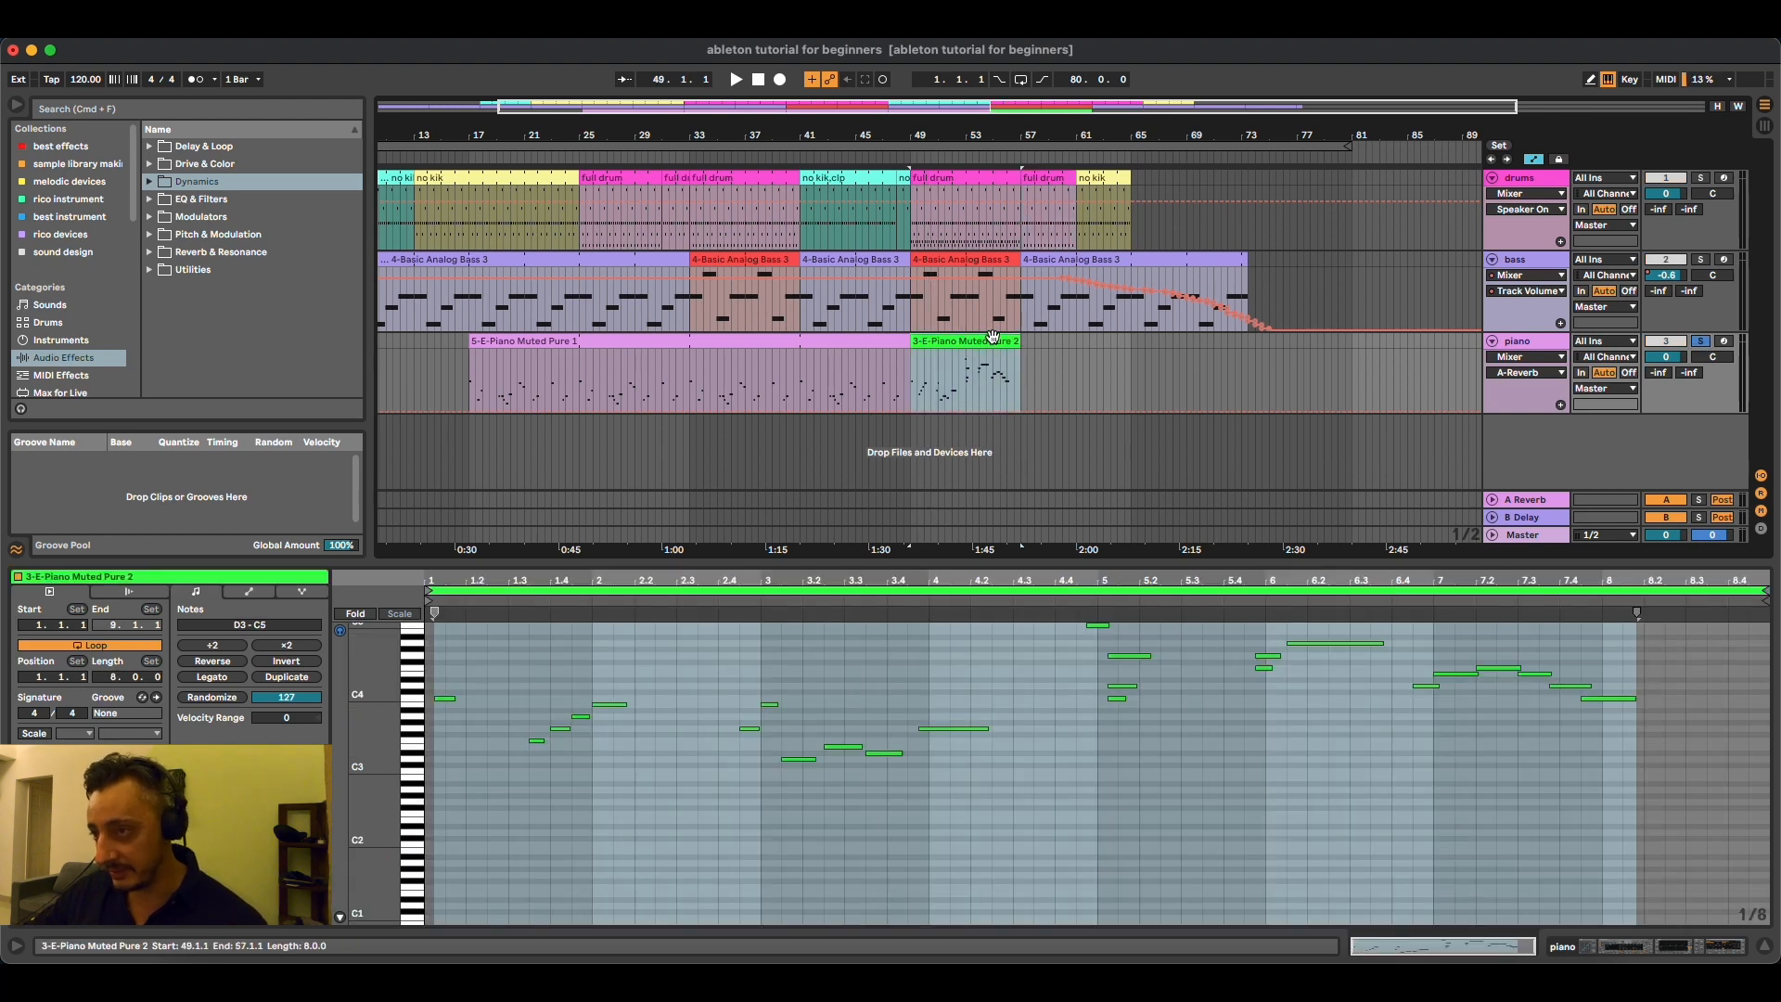
pyautogui.press('space')
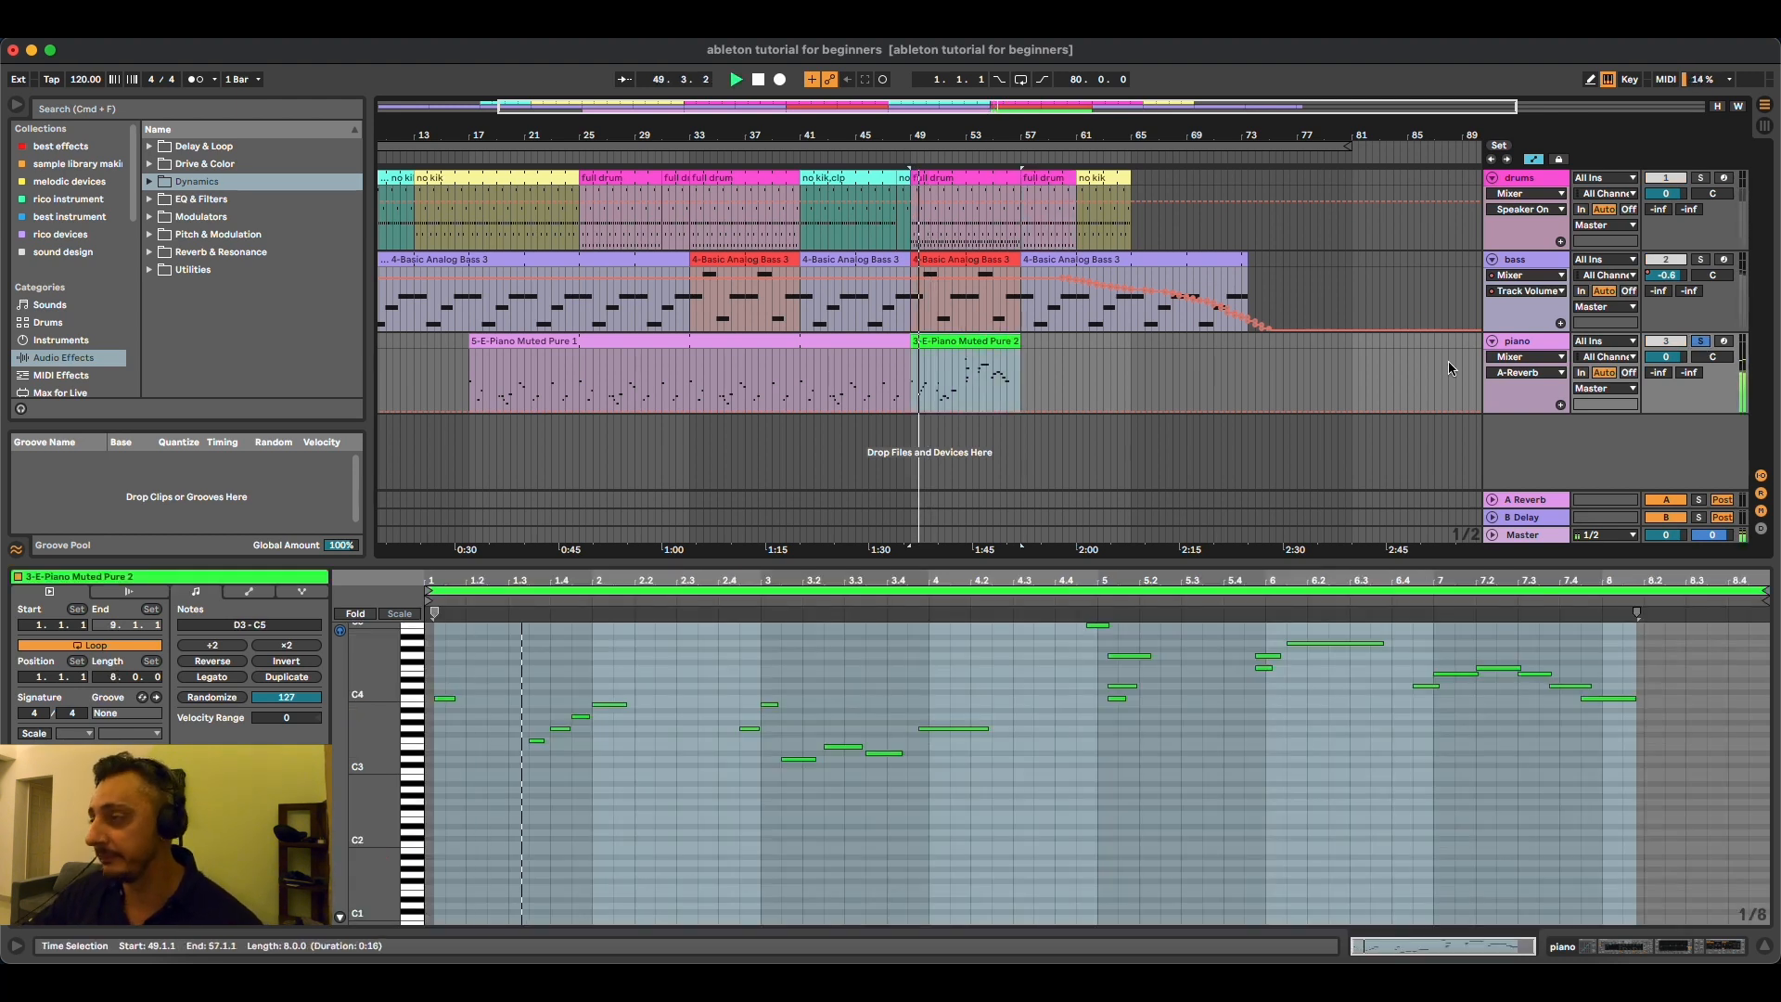
pyautogui.press('Tab')
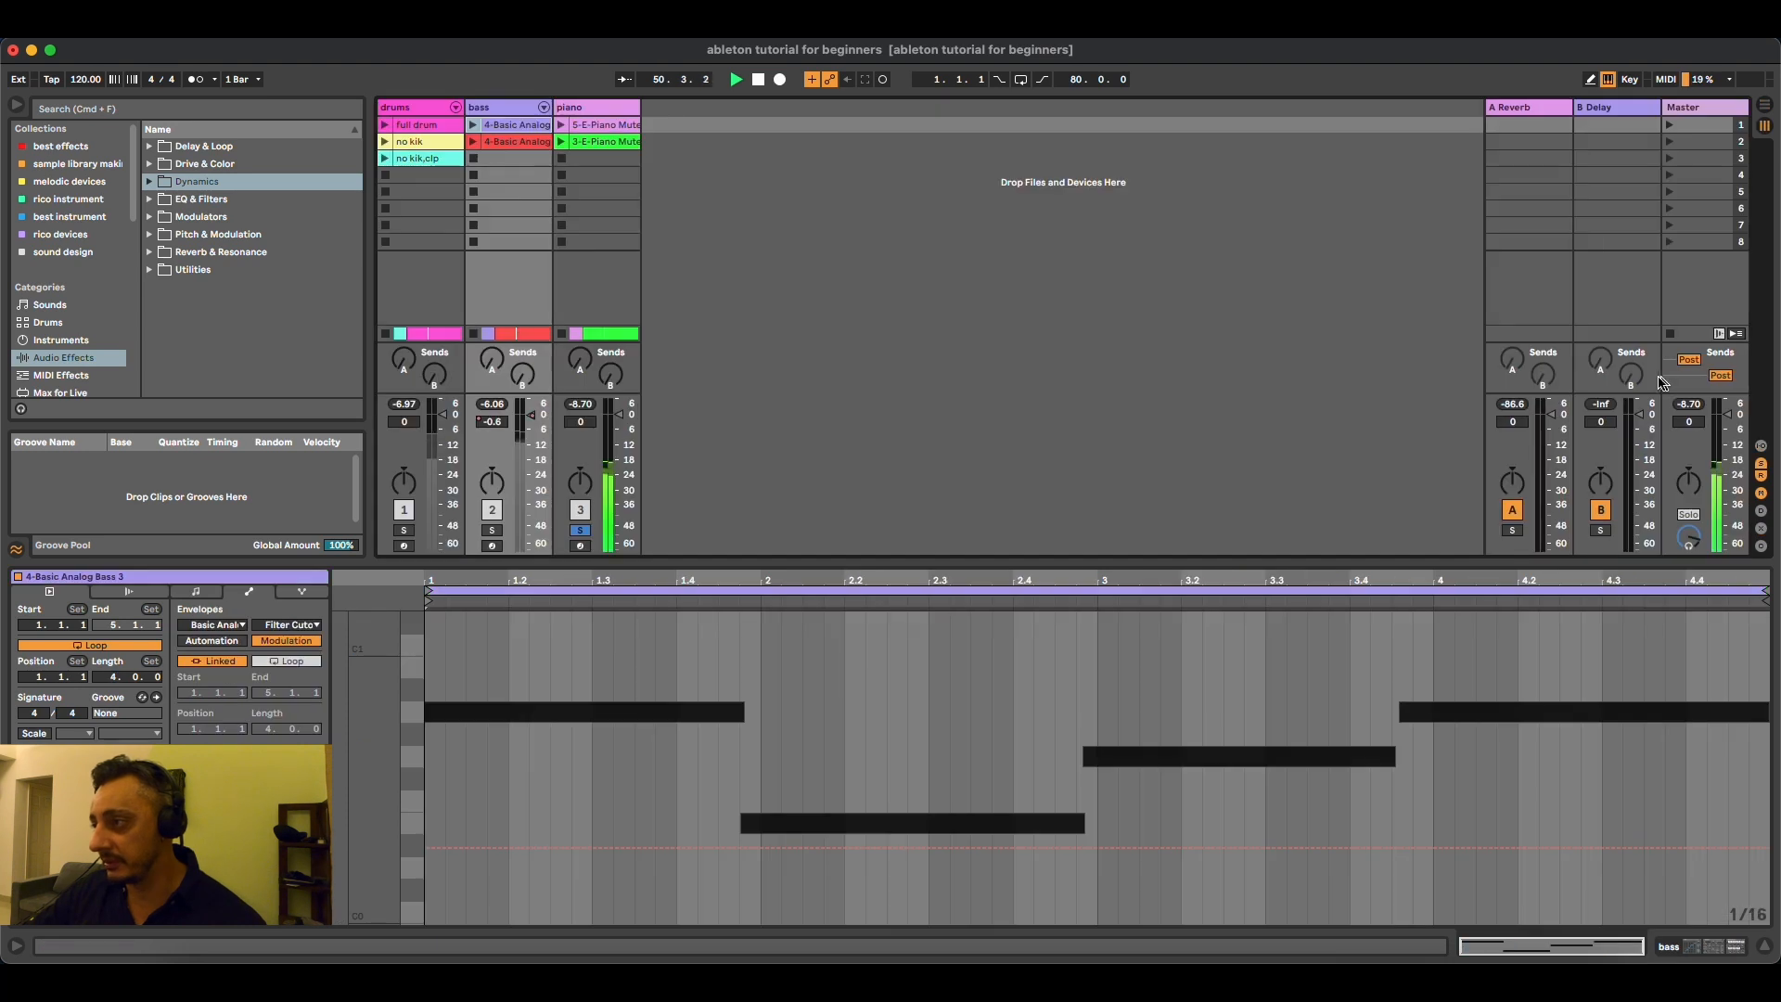
pyautogui.moveTo(580, 362); pyautogui.dragTo(580, 307)
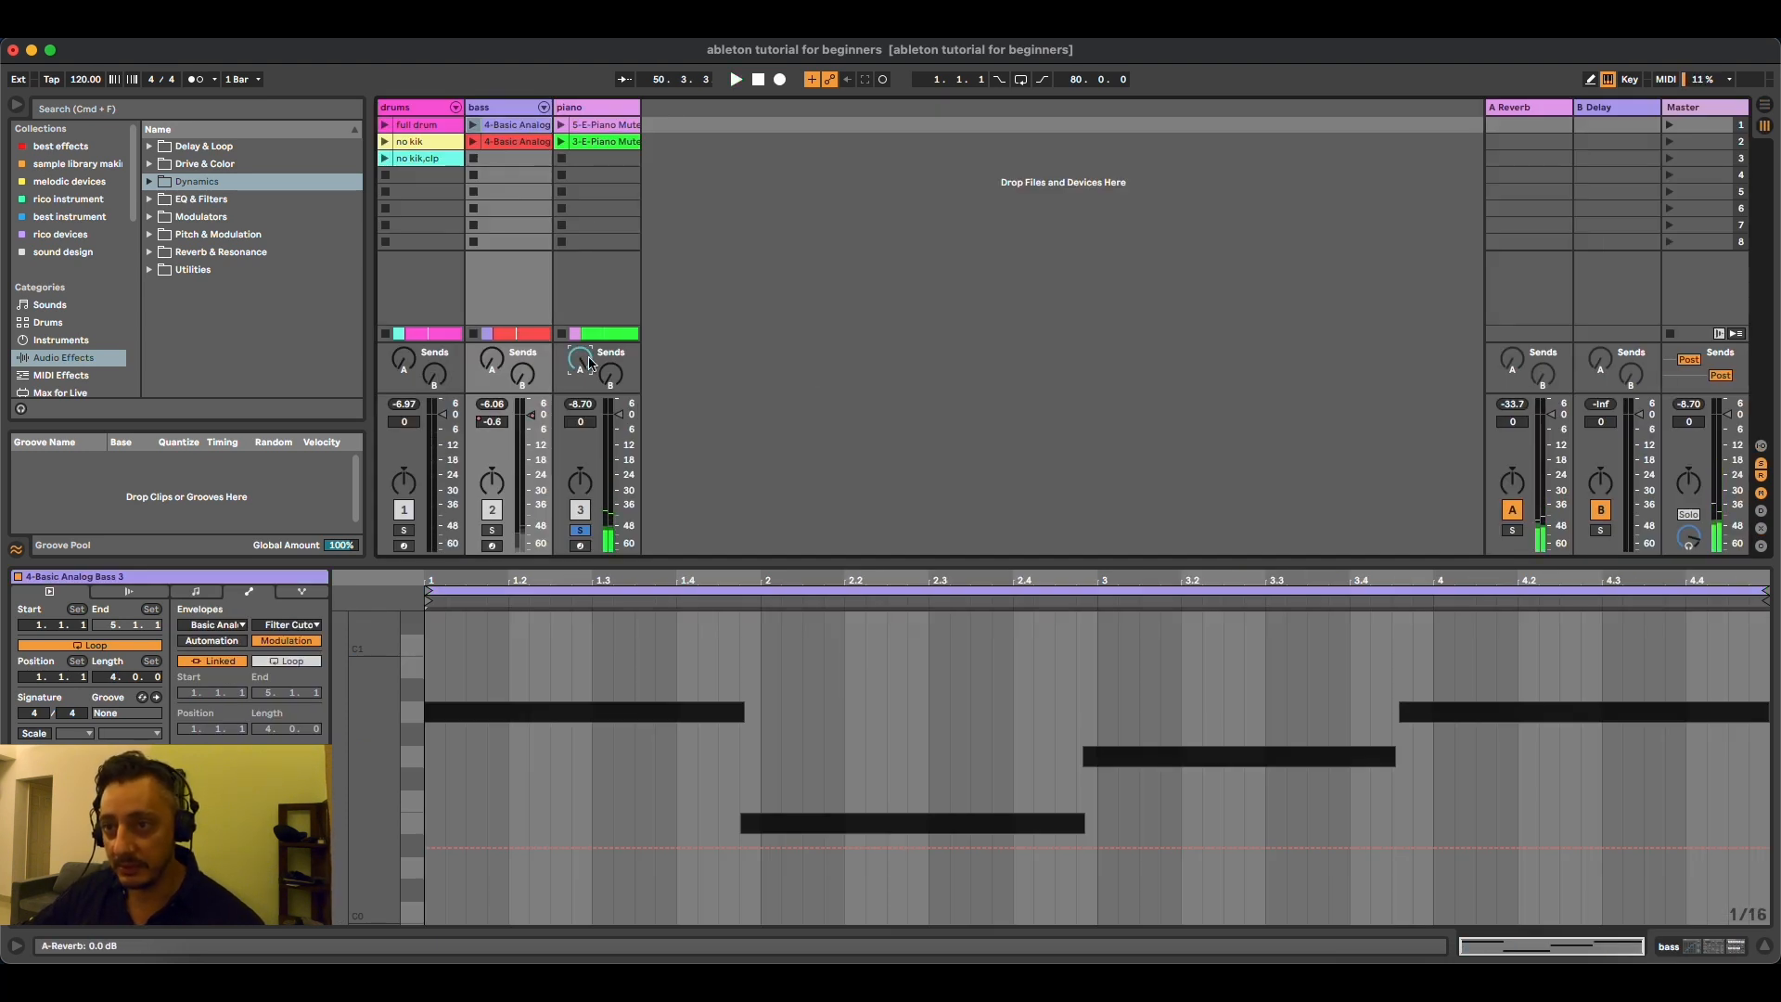
# Step: Examine the effect devices on the A Reverb and B Delay return tracks
pyautogui.click(1522, 108)
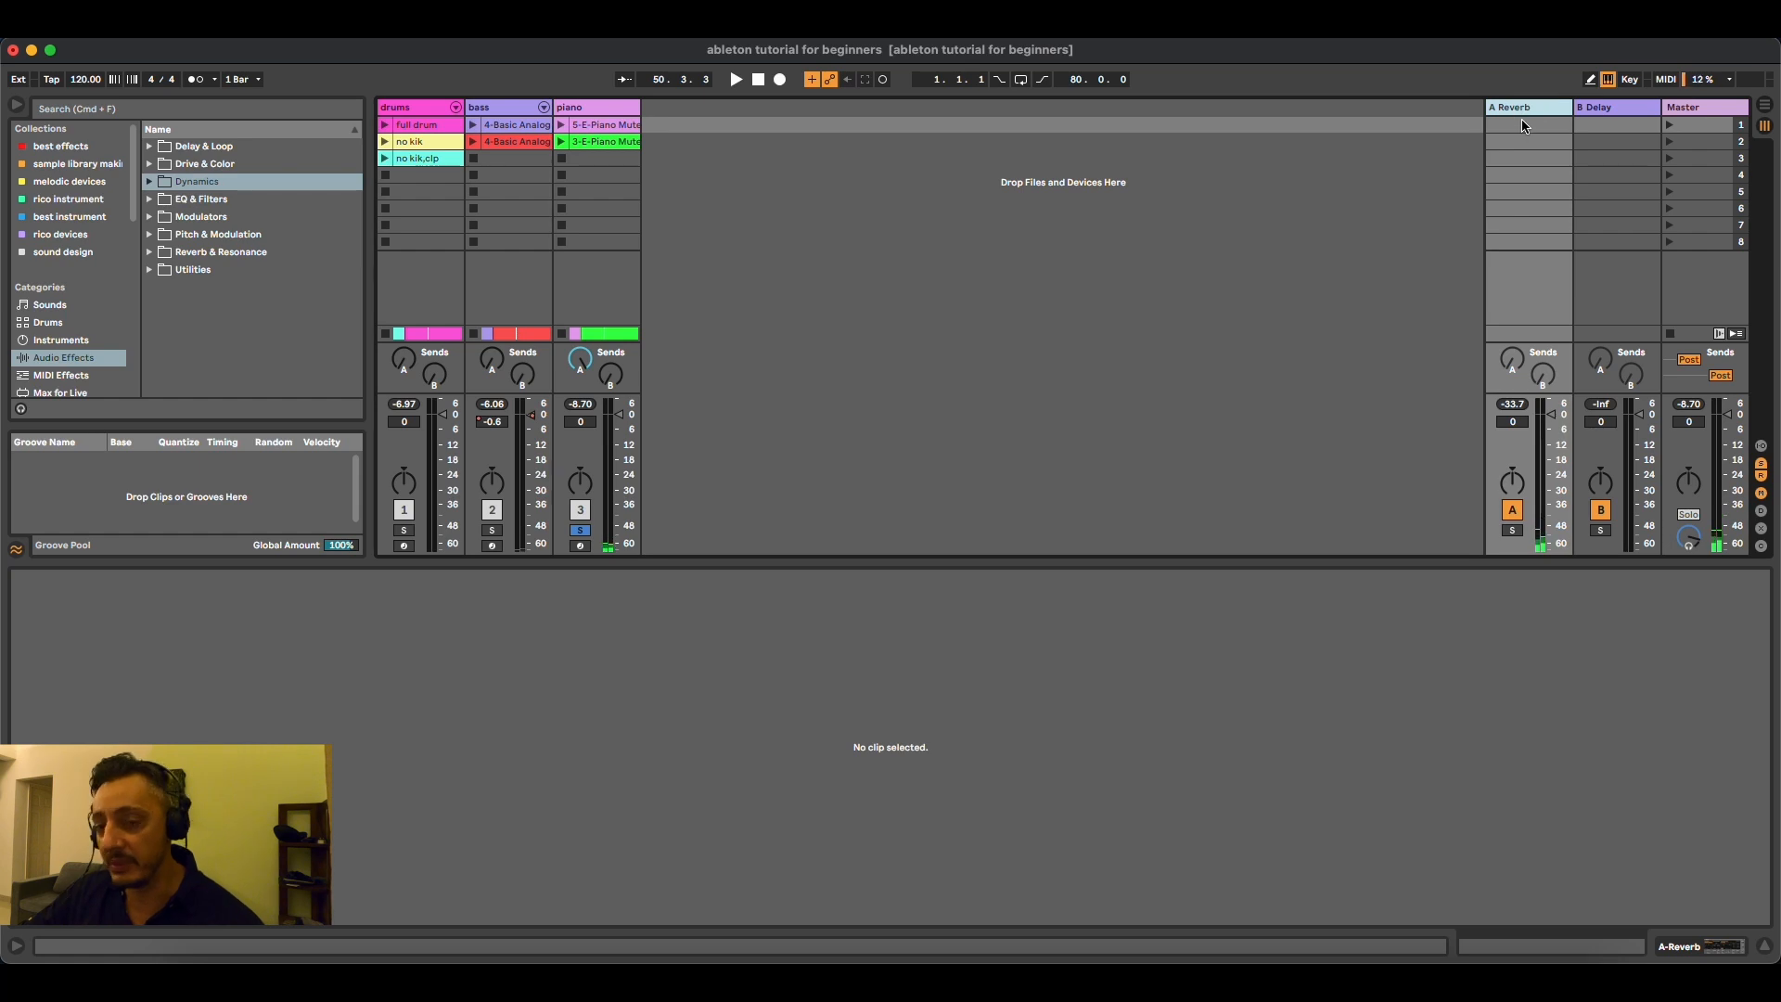
pyautogui.doubleClick(1528, 110)
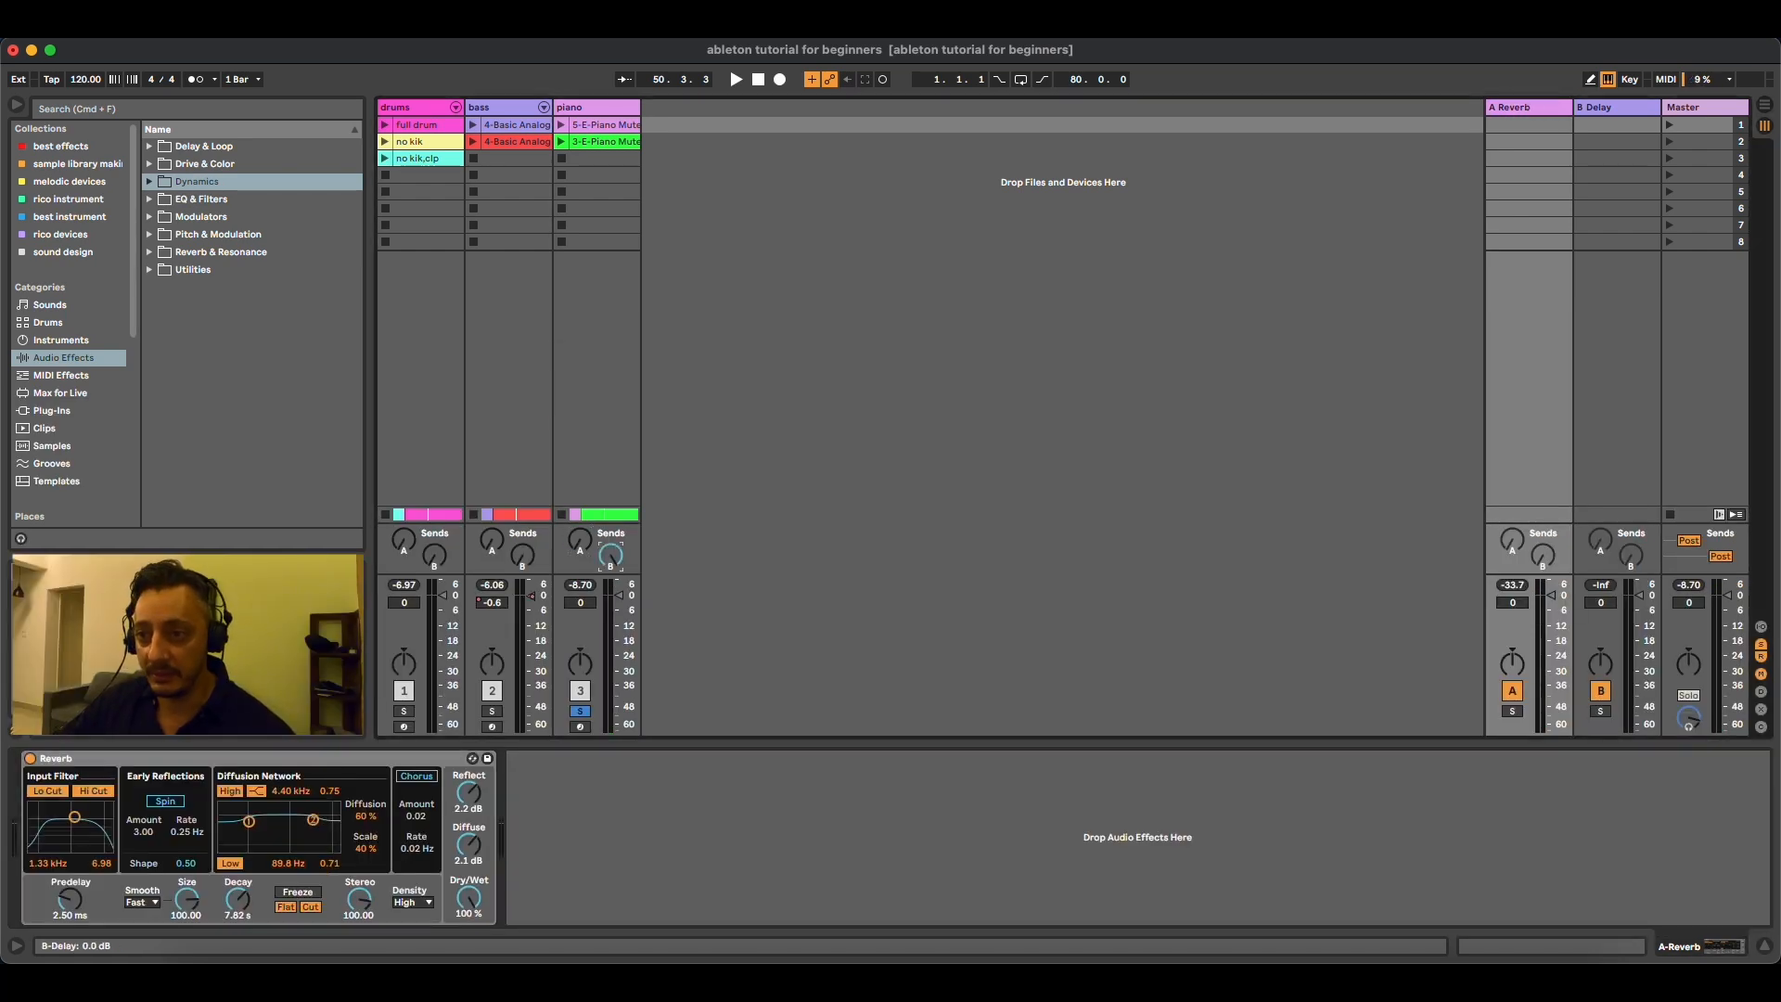
pyautogui.click(1598, 110)
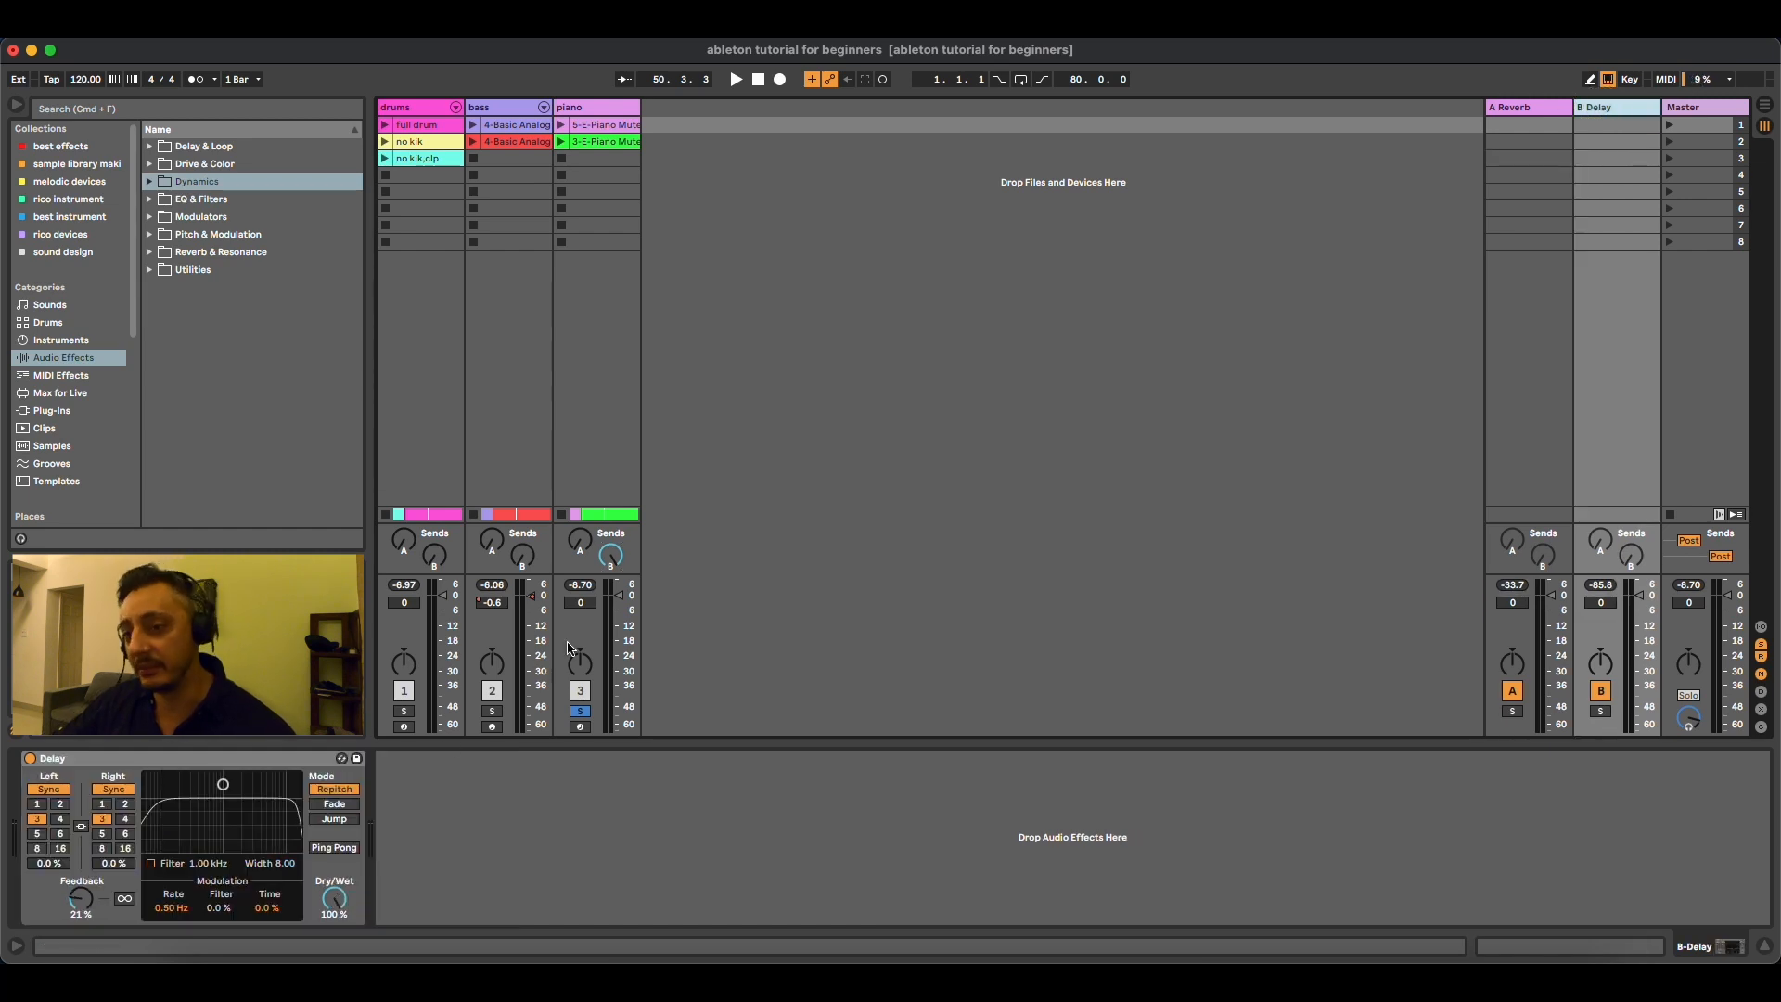
# Step: Examine the device chains of the piano, bass and drums tracks
pyautogui.click(572, 110)
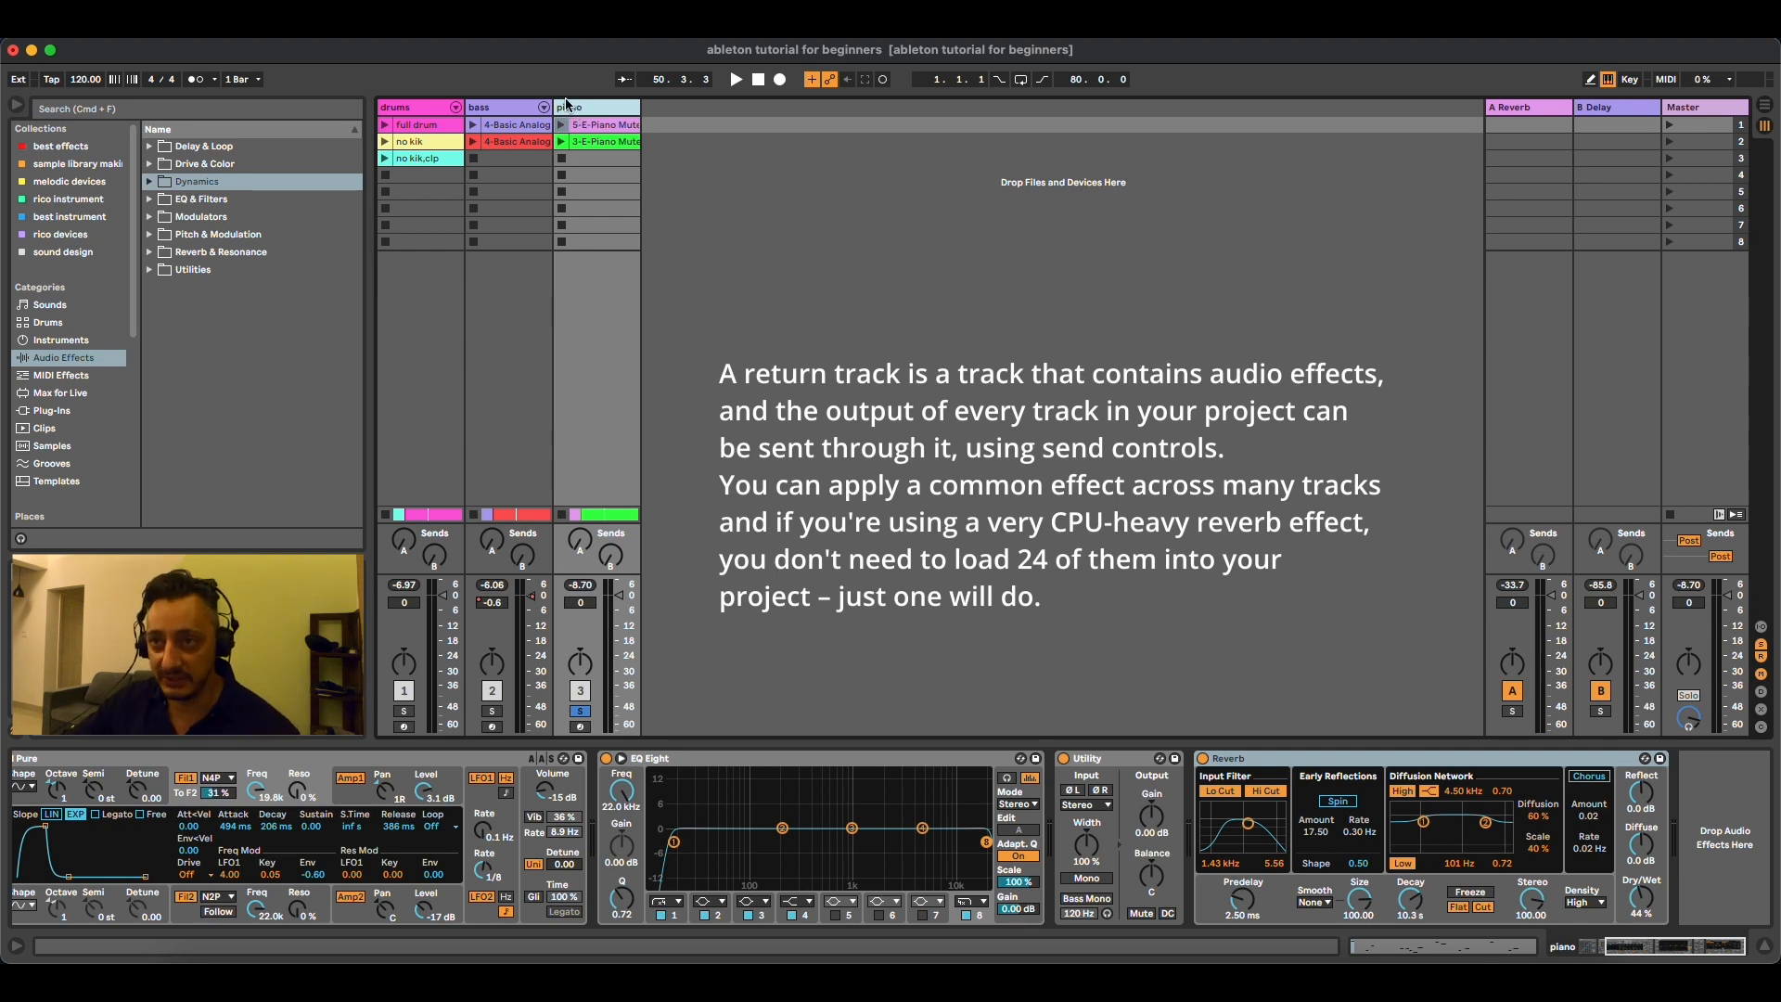
pyautogui.click(502, 108)
pyautogui.click(414, 106)
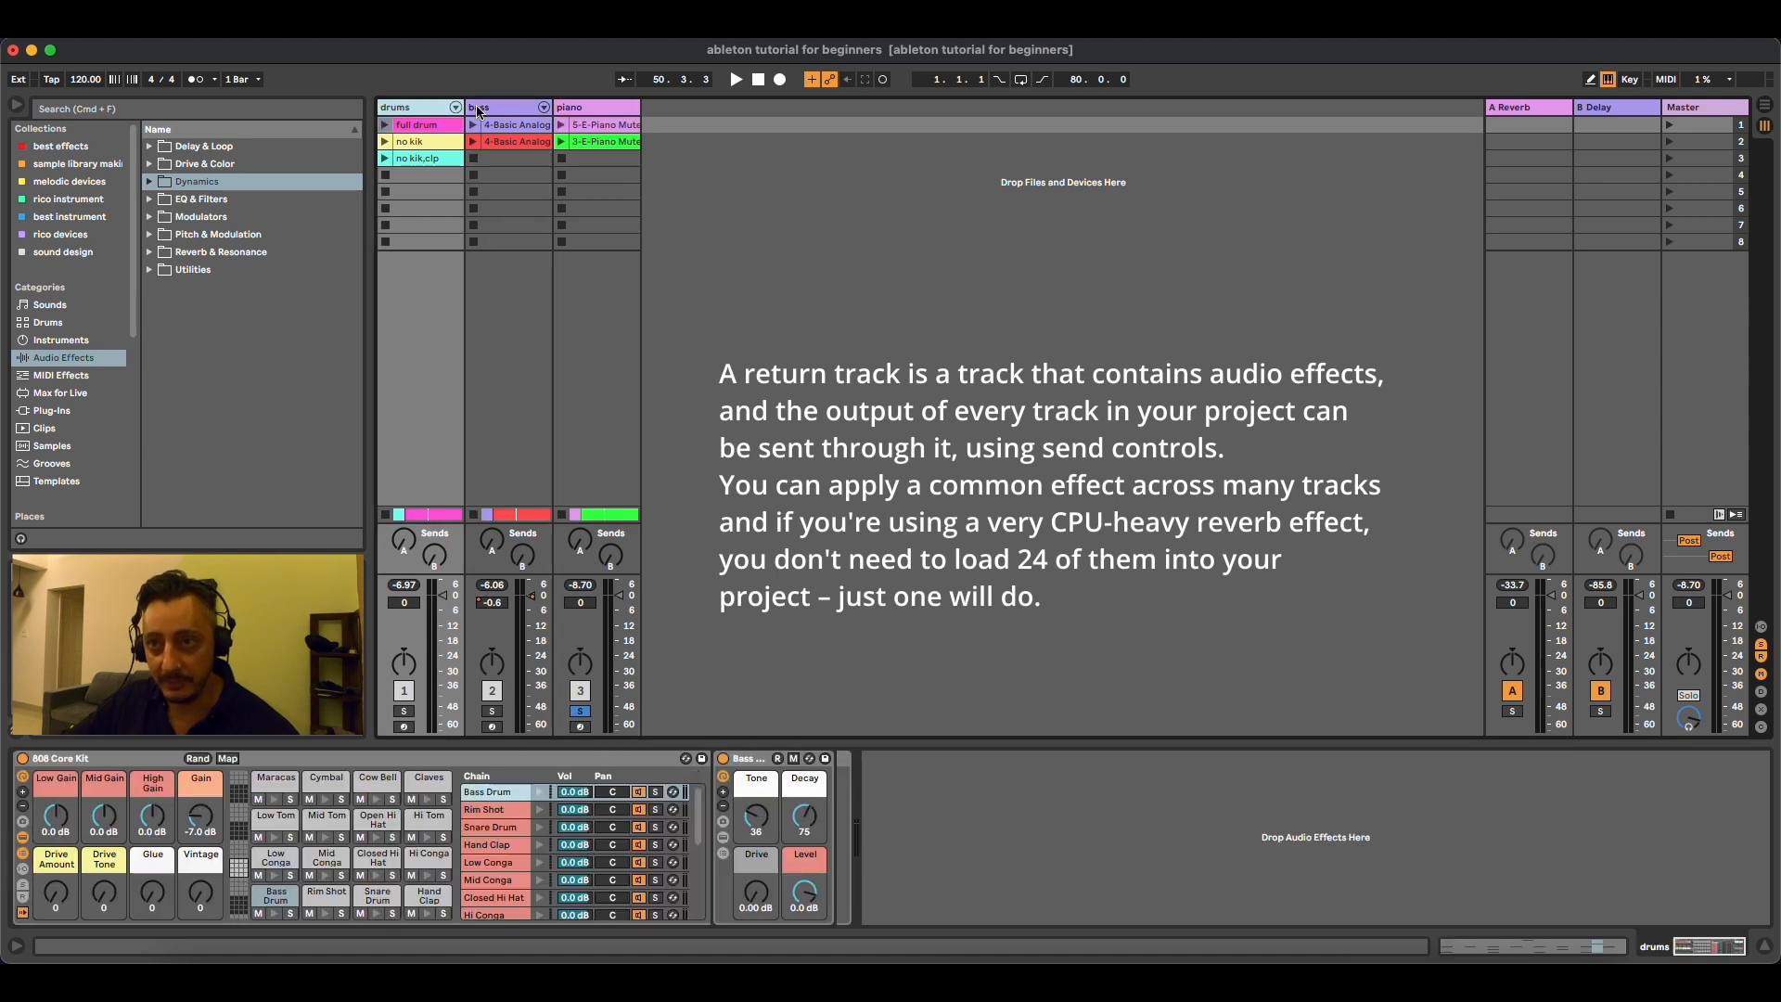
pyautogui.click(610, 109)
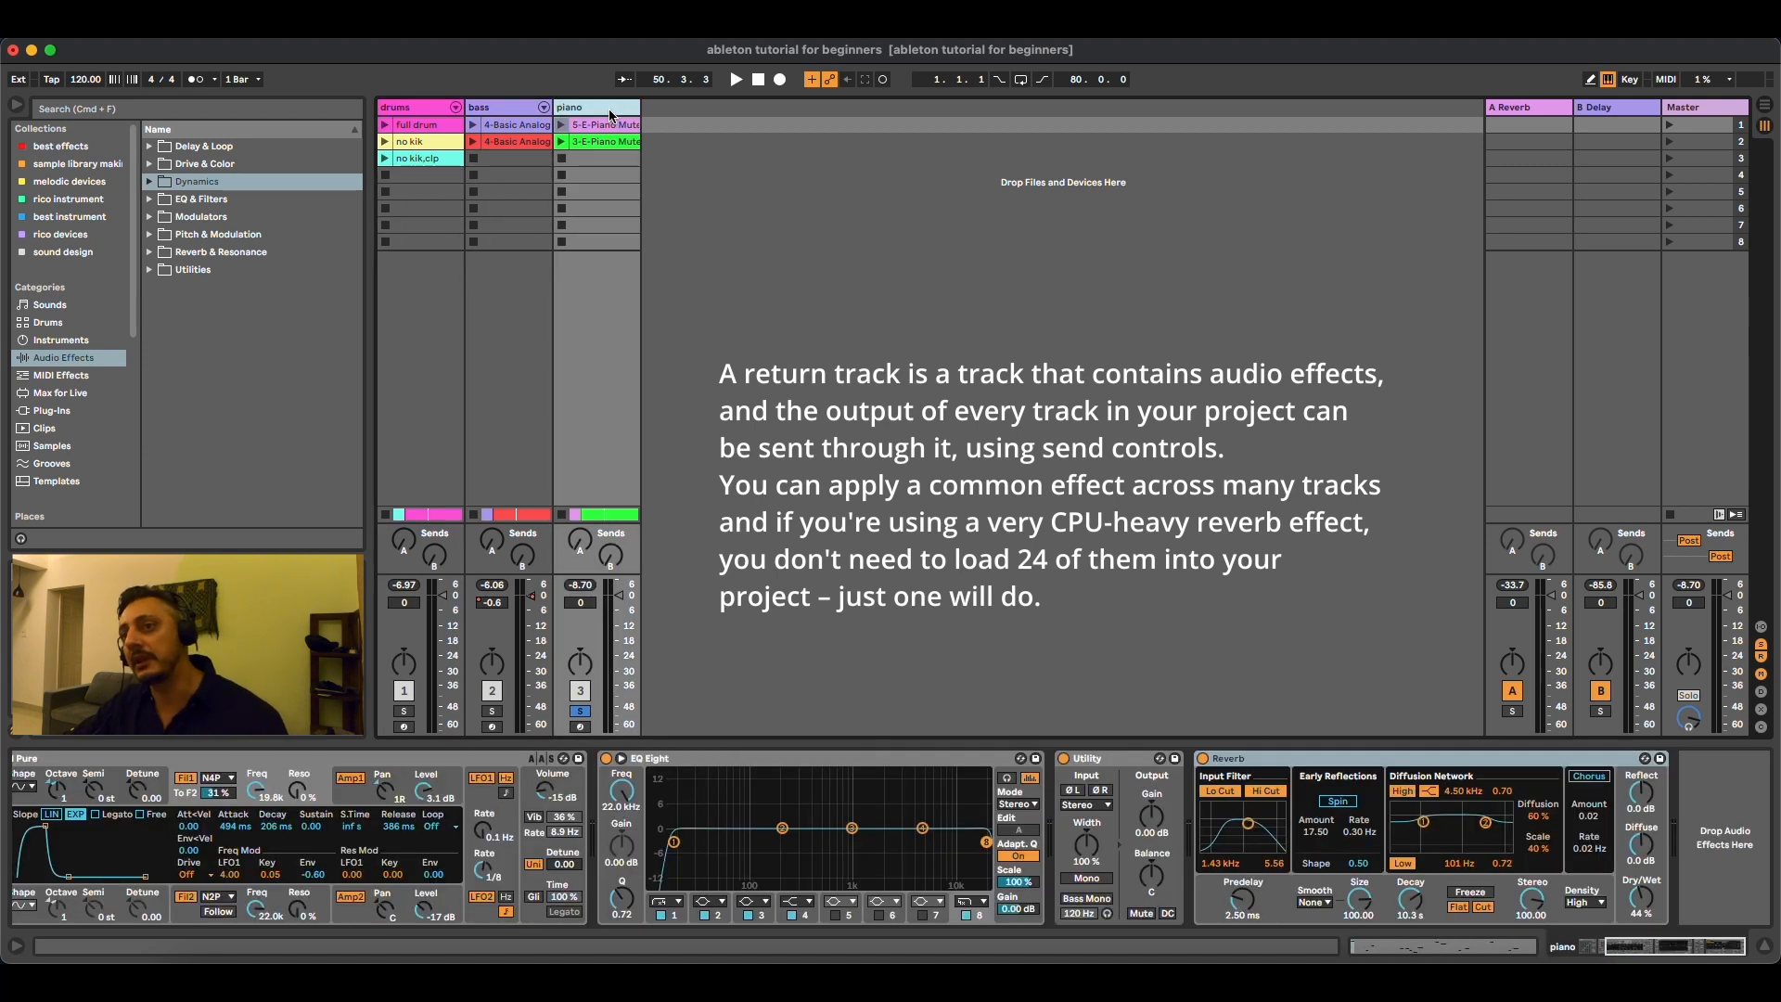
pyautogui.click(509, 109)
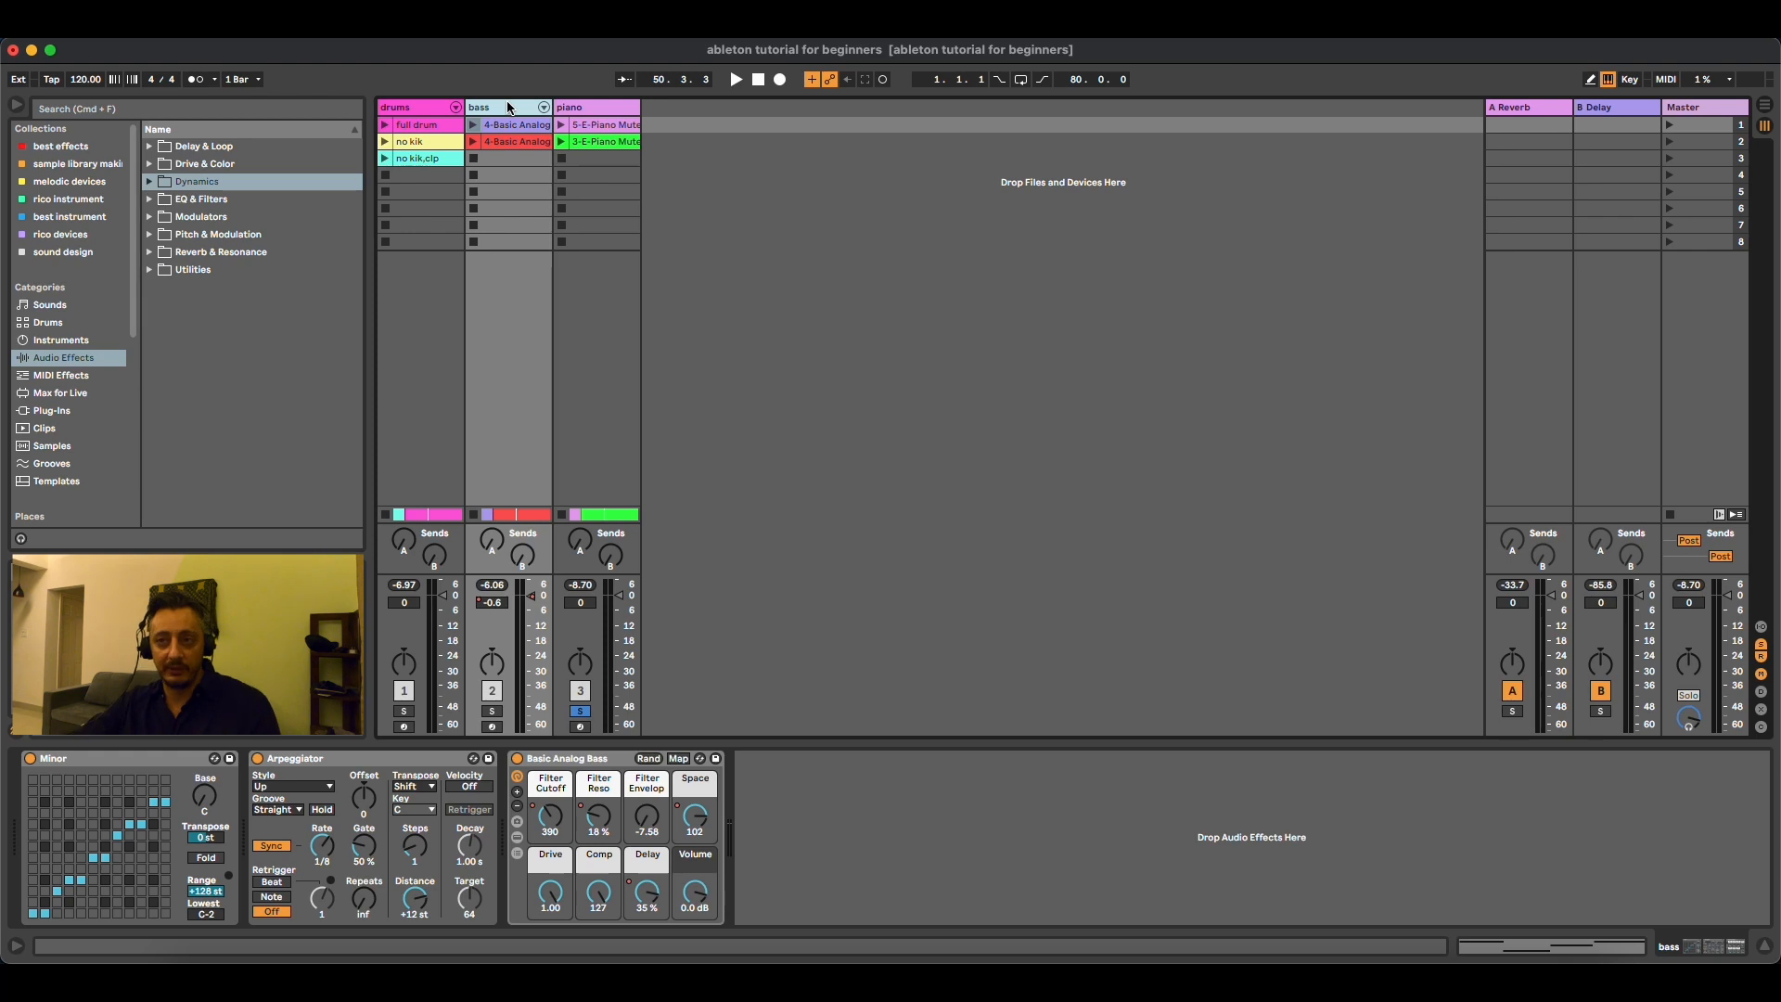
pyautogui.click(590, 109)
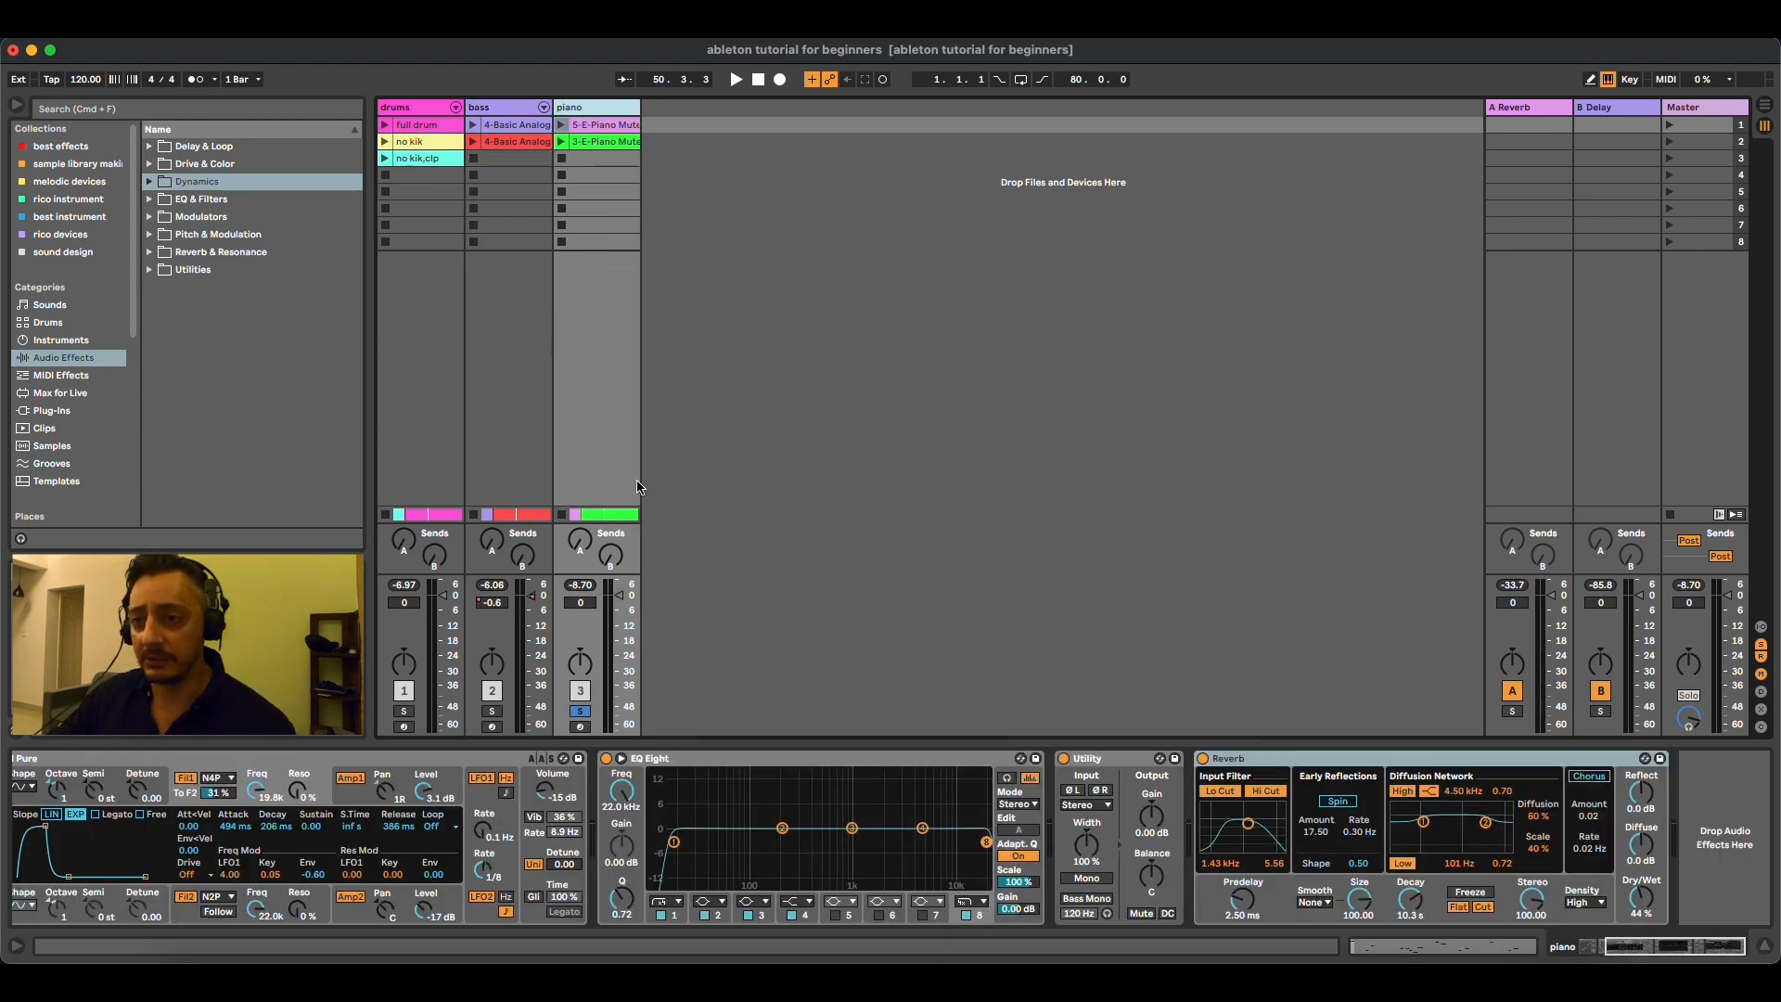
# Step: Play from bar 49 and raise the piano's A-Reverb send, plus its B-Delay send to 0.0 dB
pyautogui.press('space')
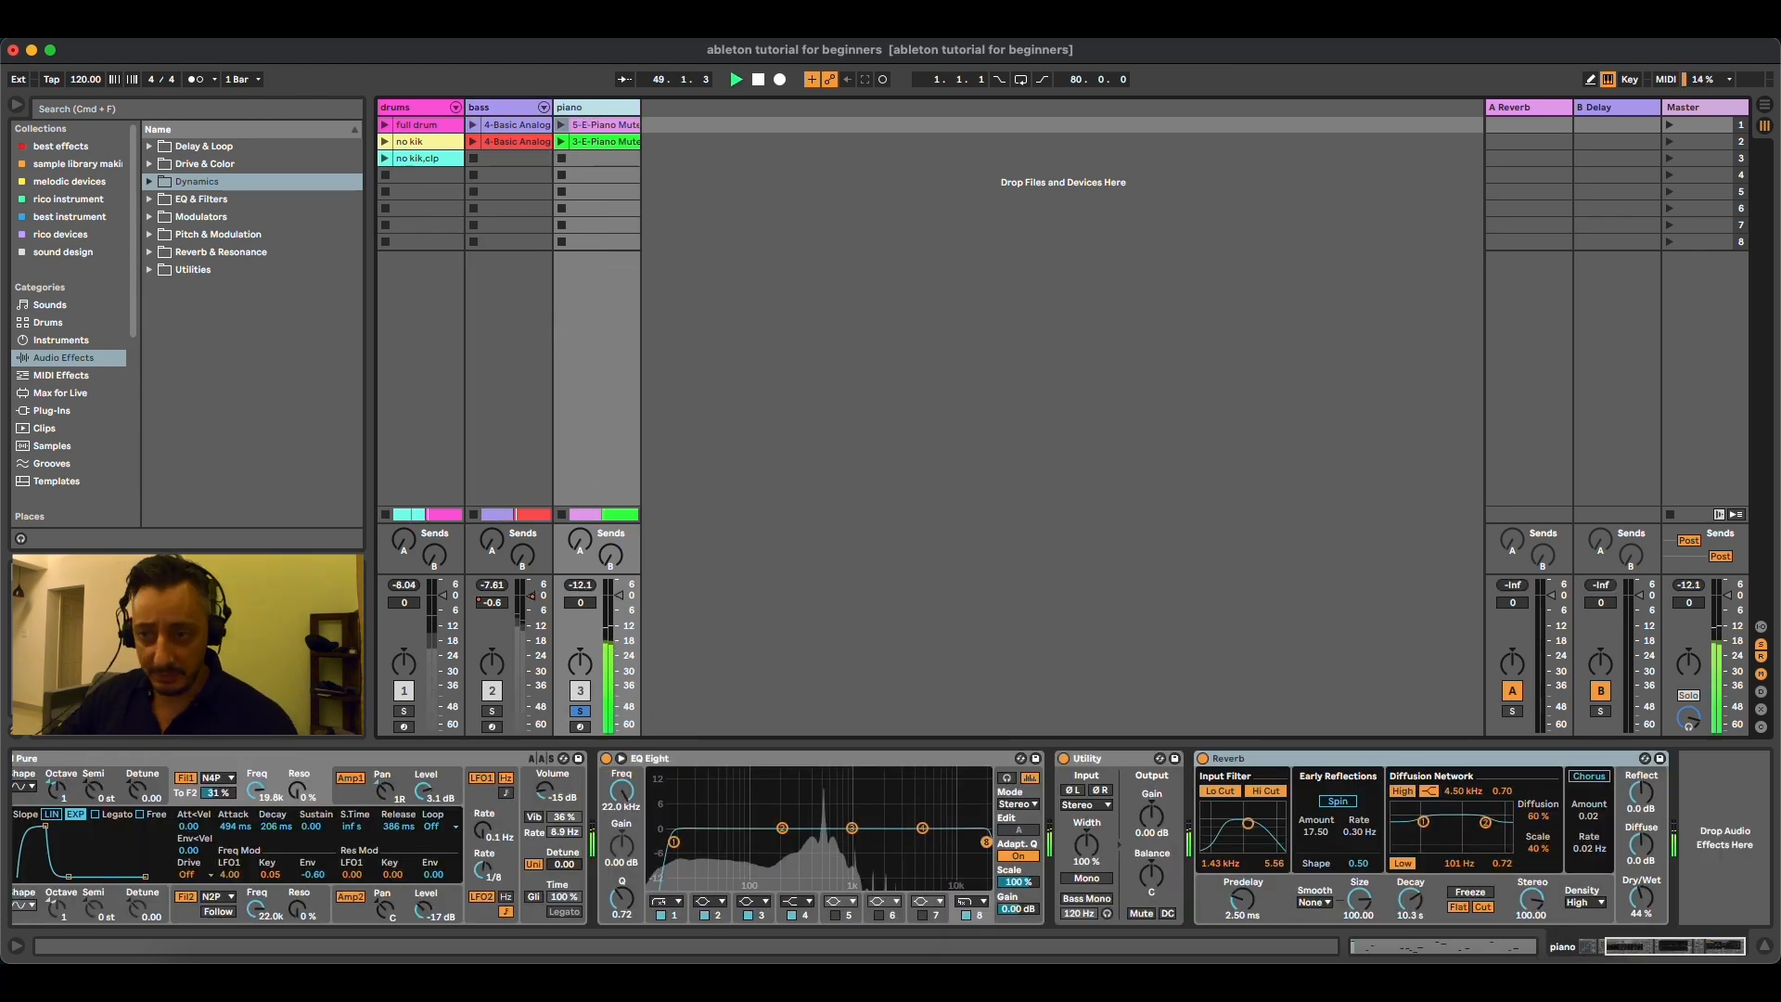
pyautogui.click(582, 550)
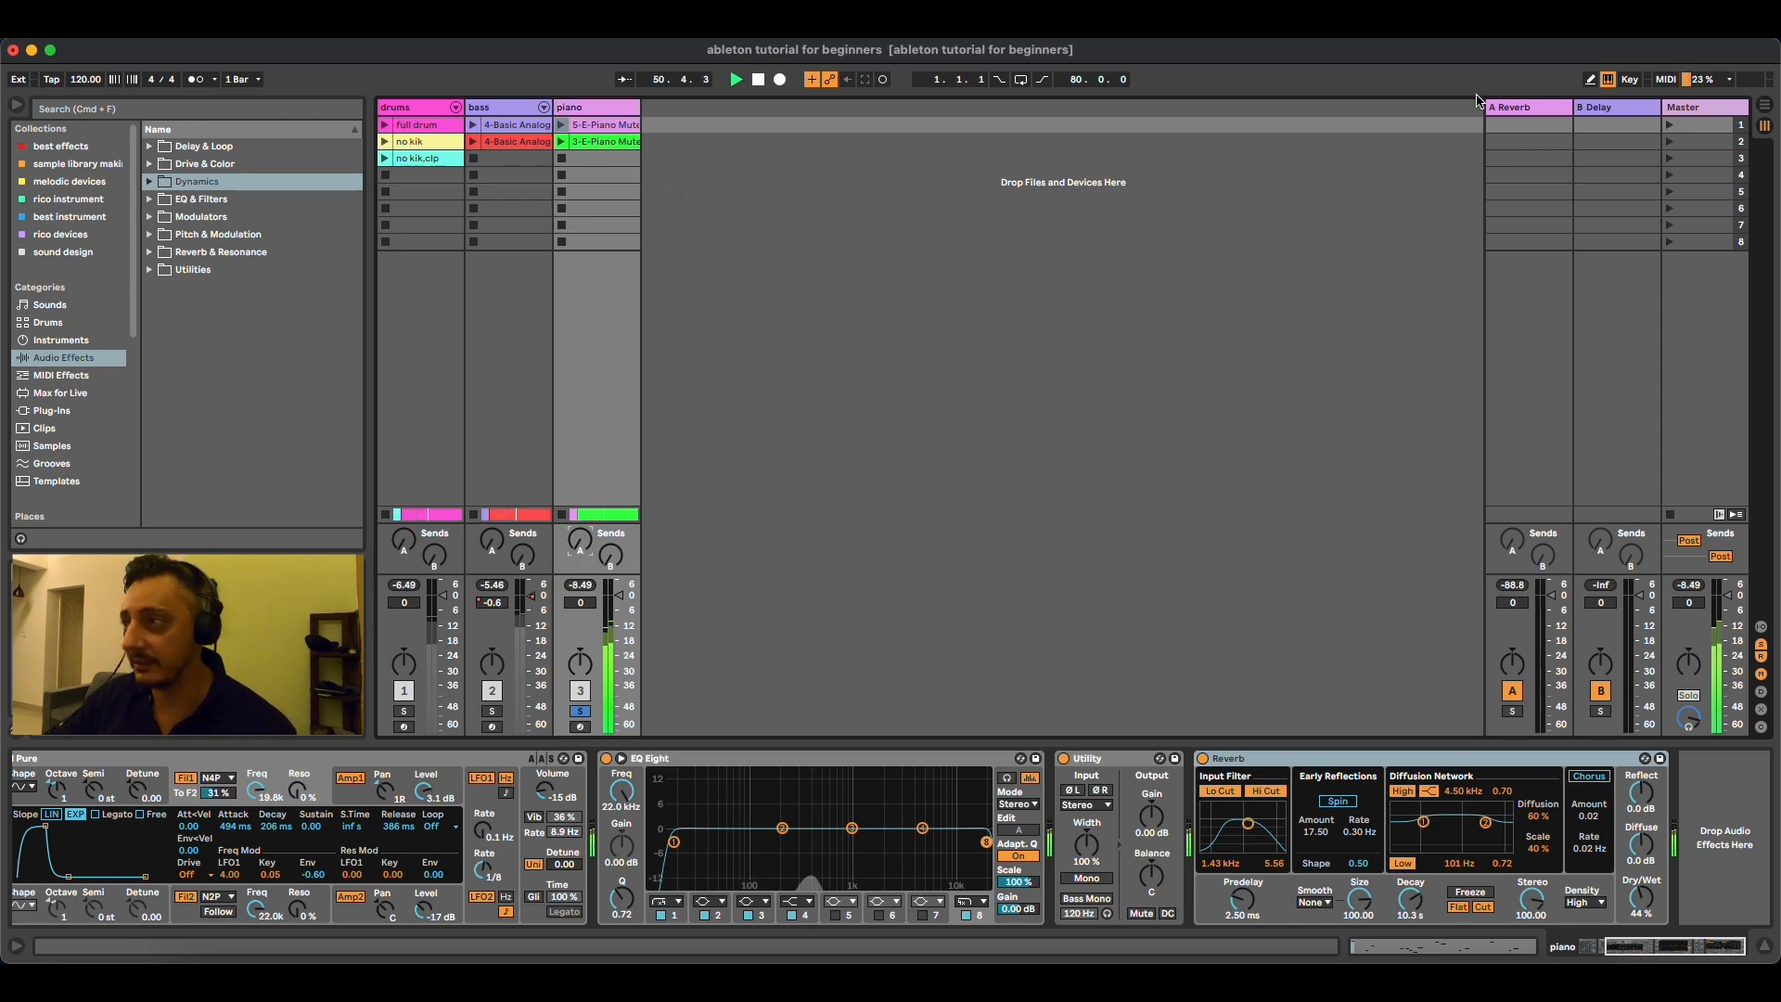
pyautogui.click(1511, 109)
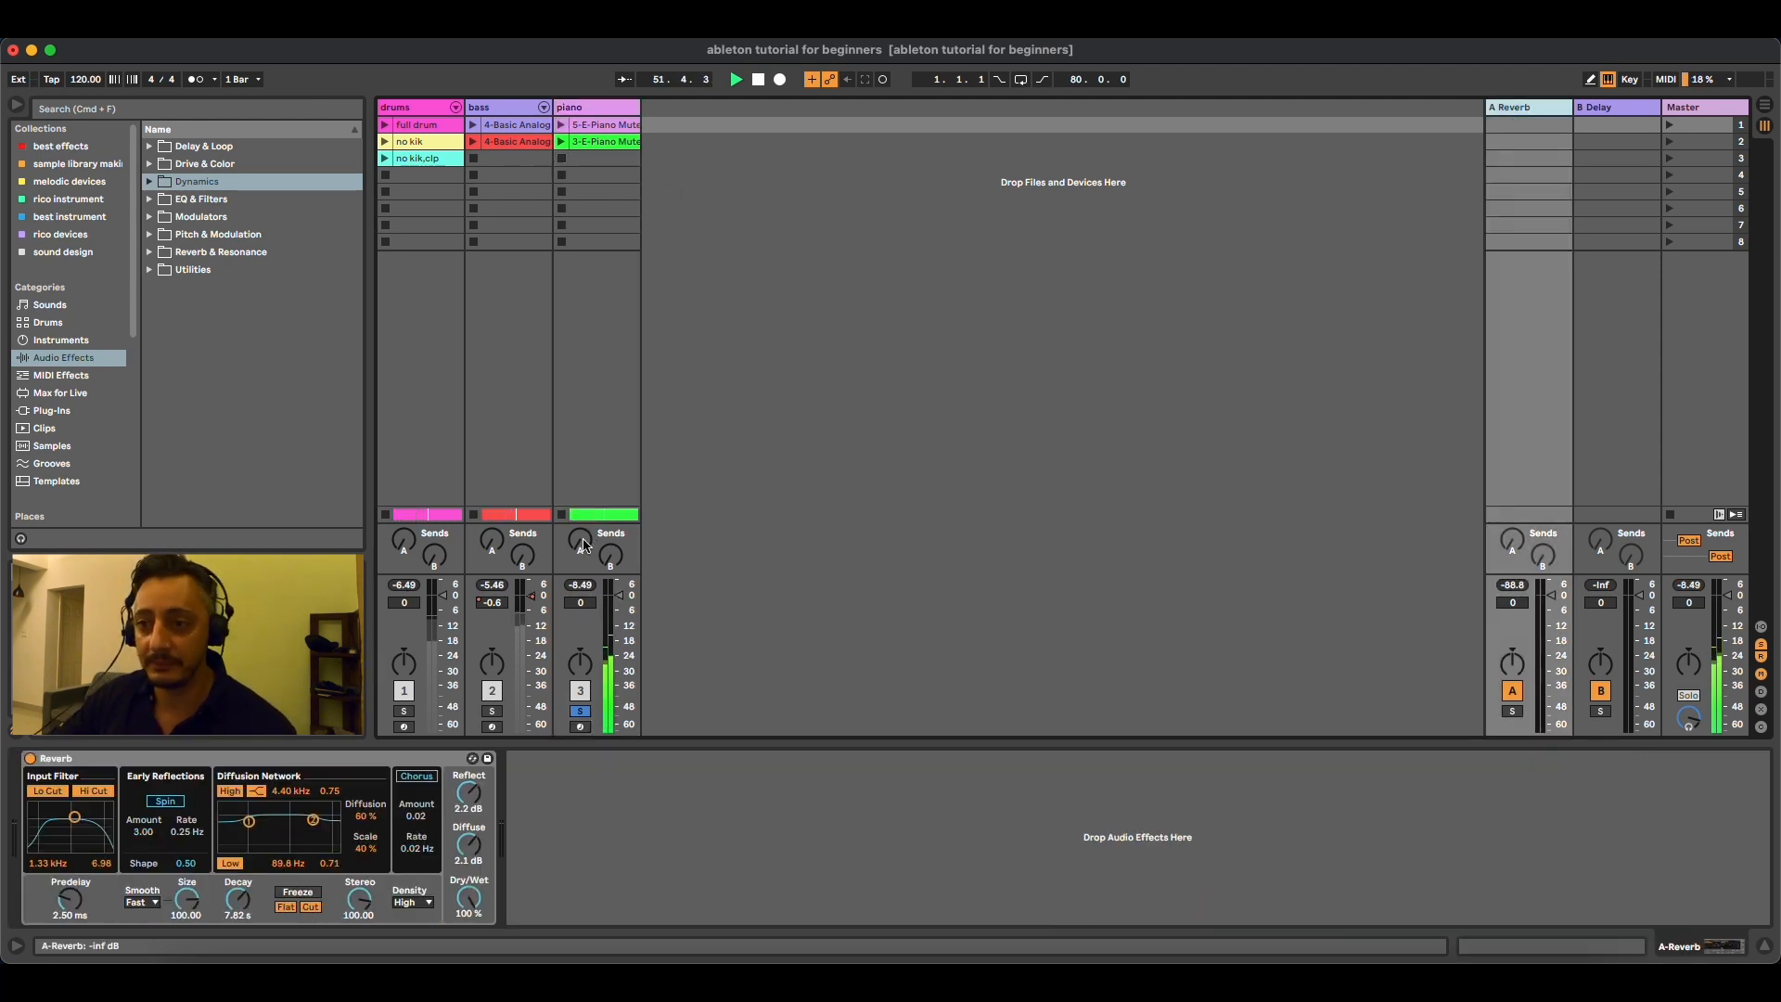
pyautogui.moveTo(582, 544); pyautogui.dragTo(582, 427)
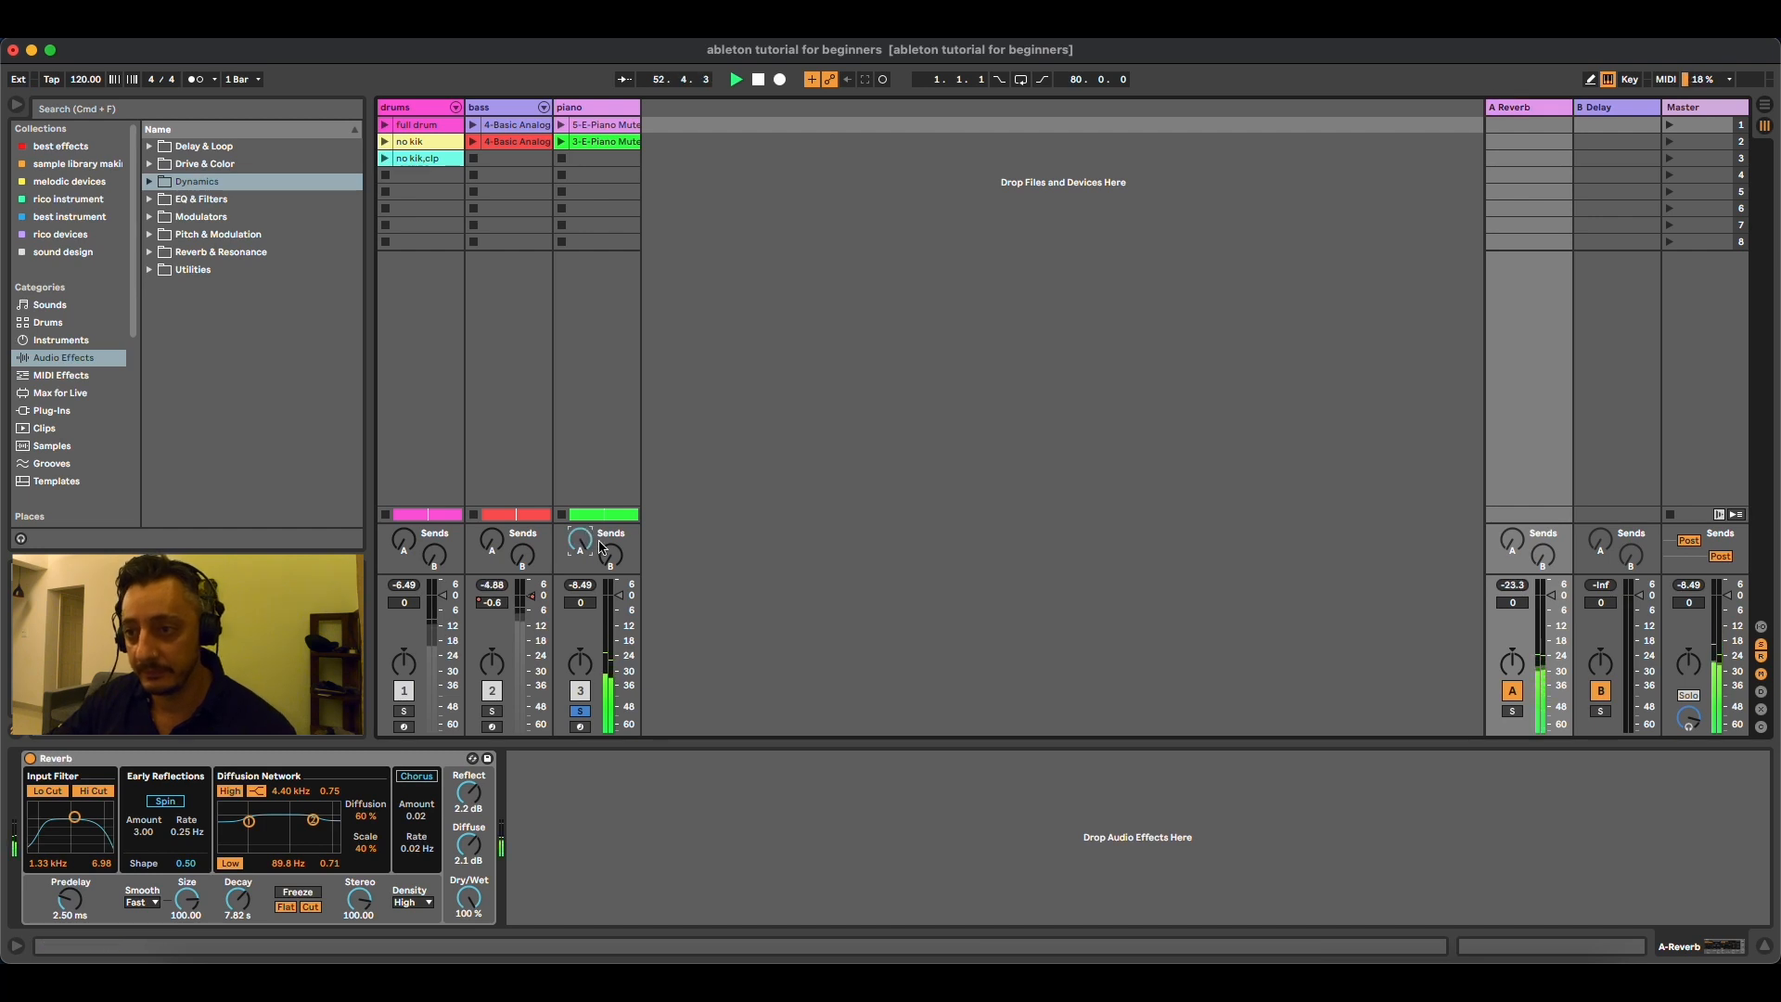
pyautogui.moveTo(613, 560); pyautogui.dragTo(610, 553)
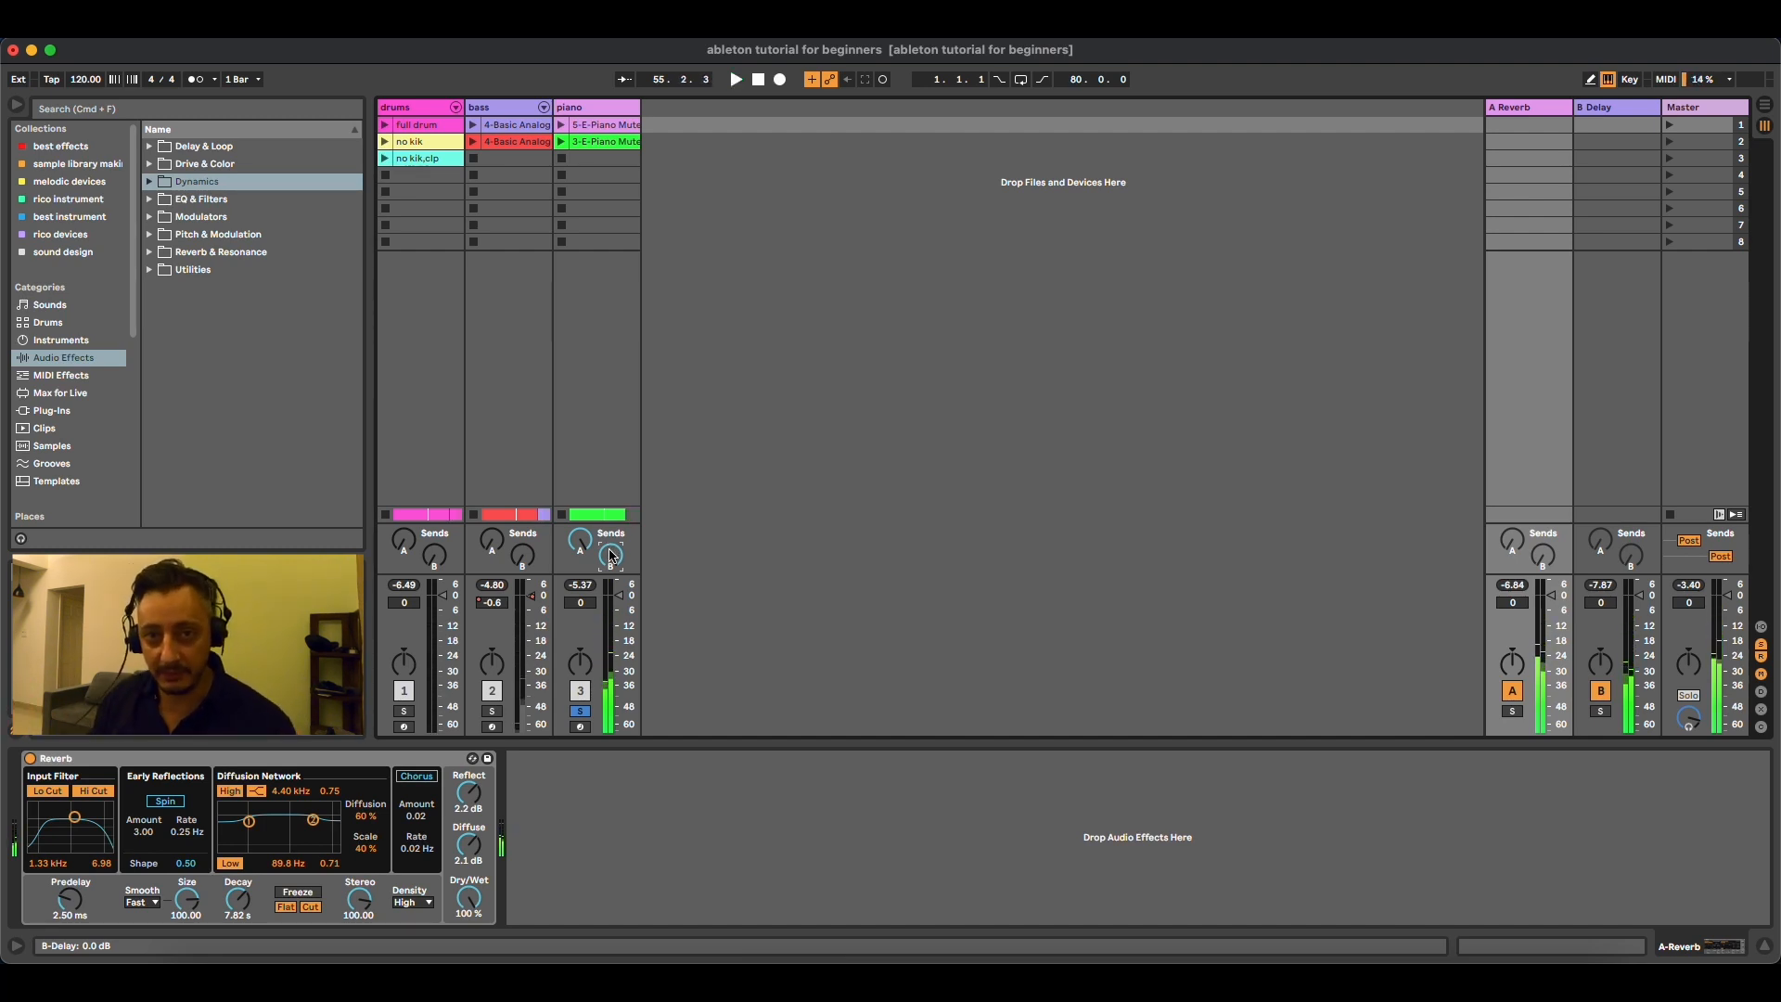
# Step: Turn the piano's B-Delay send fully down and solo the A Reverb return track during playback
pyautogui.moveTo(612, 555); pyautogui.dragTo(611, 640)
pyautogui.moveTo(580, 541)
pyautogui.mouseDown()
pyautogui.moveTo(580, 631)
pyautogui.moveTo(580, 545)
pyautogui.mouseUp()
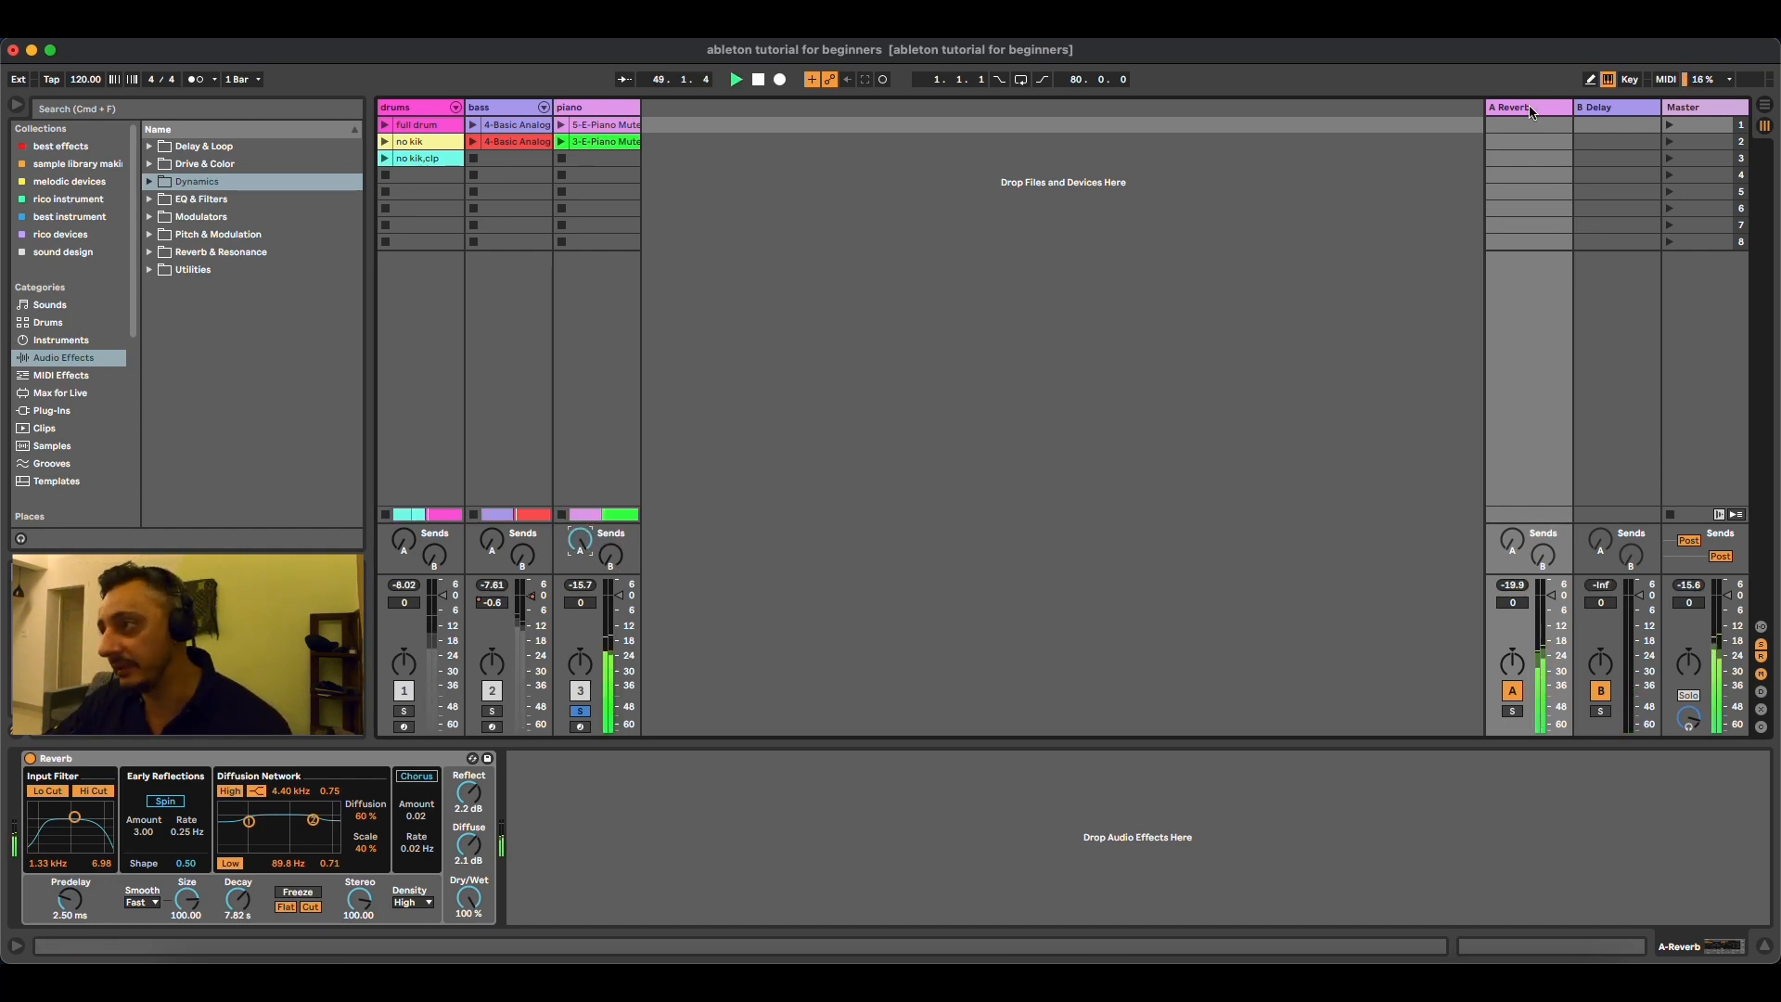
pyautogui.click(1512, 712)
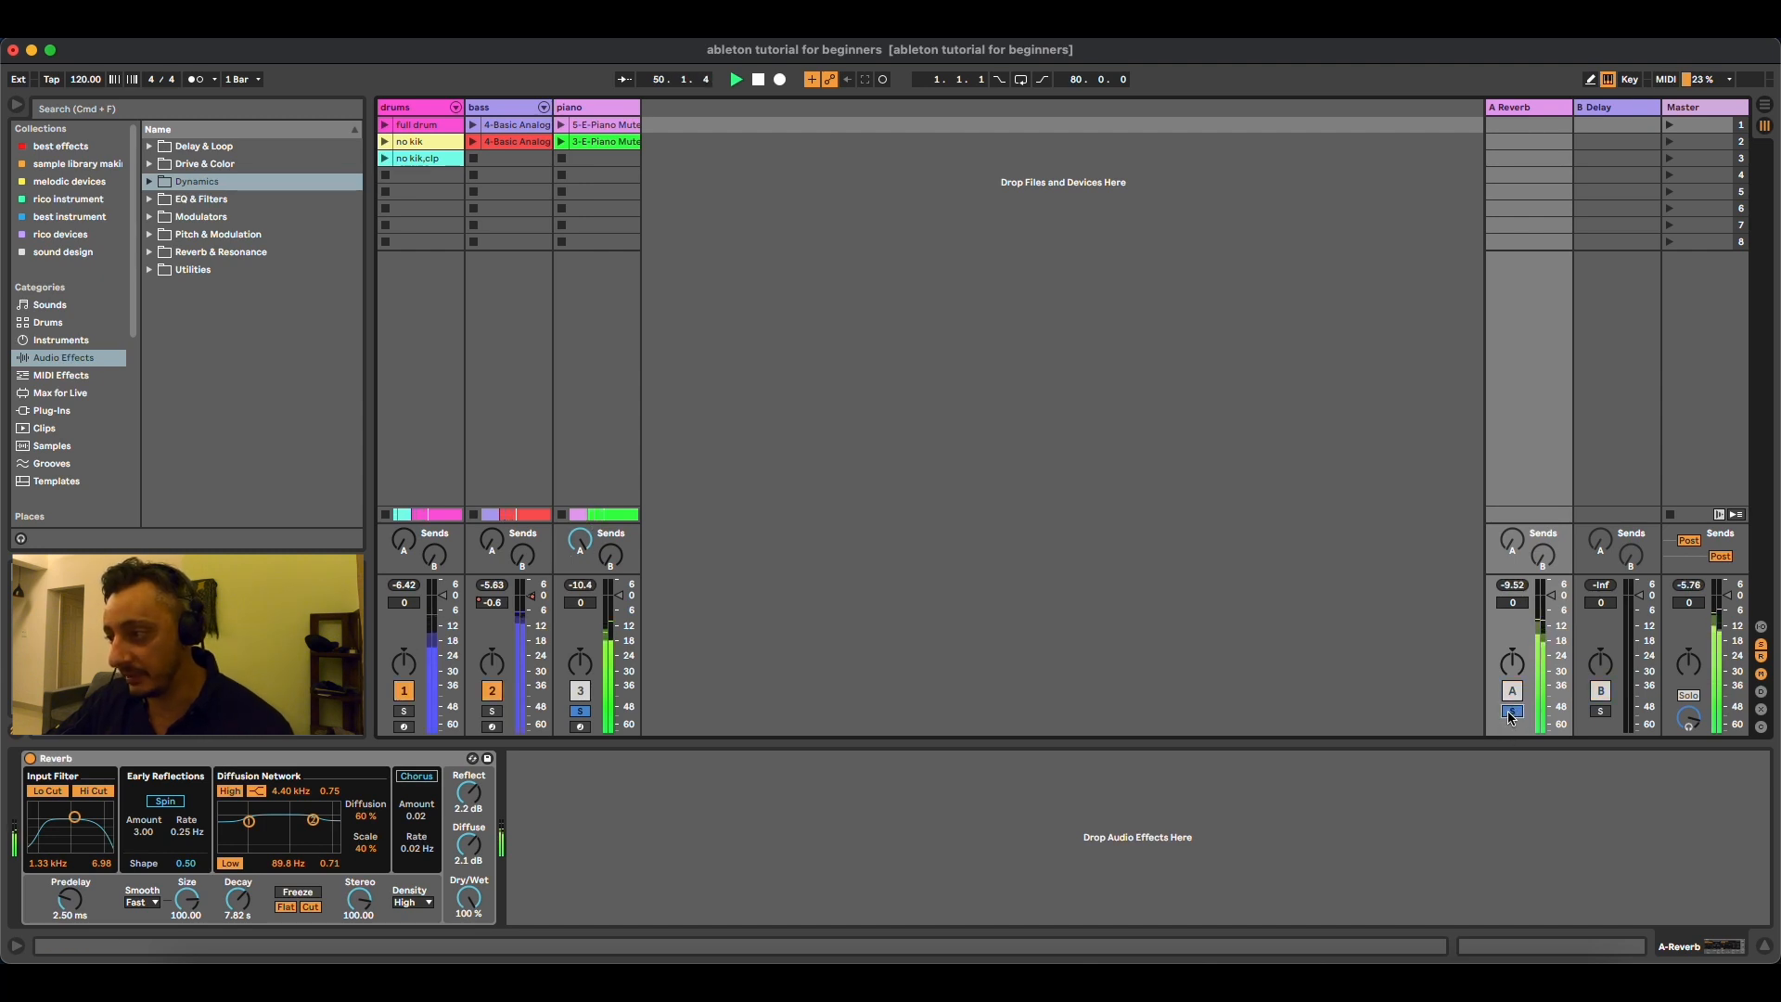
# Step: Unsolo the piano track and solo the B Delay return together with the A Reverb return
pyautogui.click(581, 712)
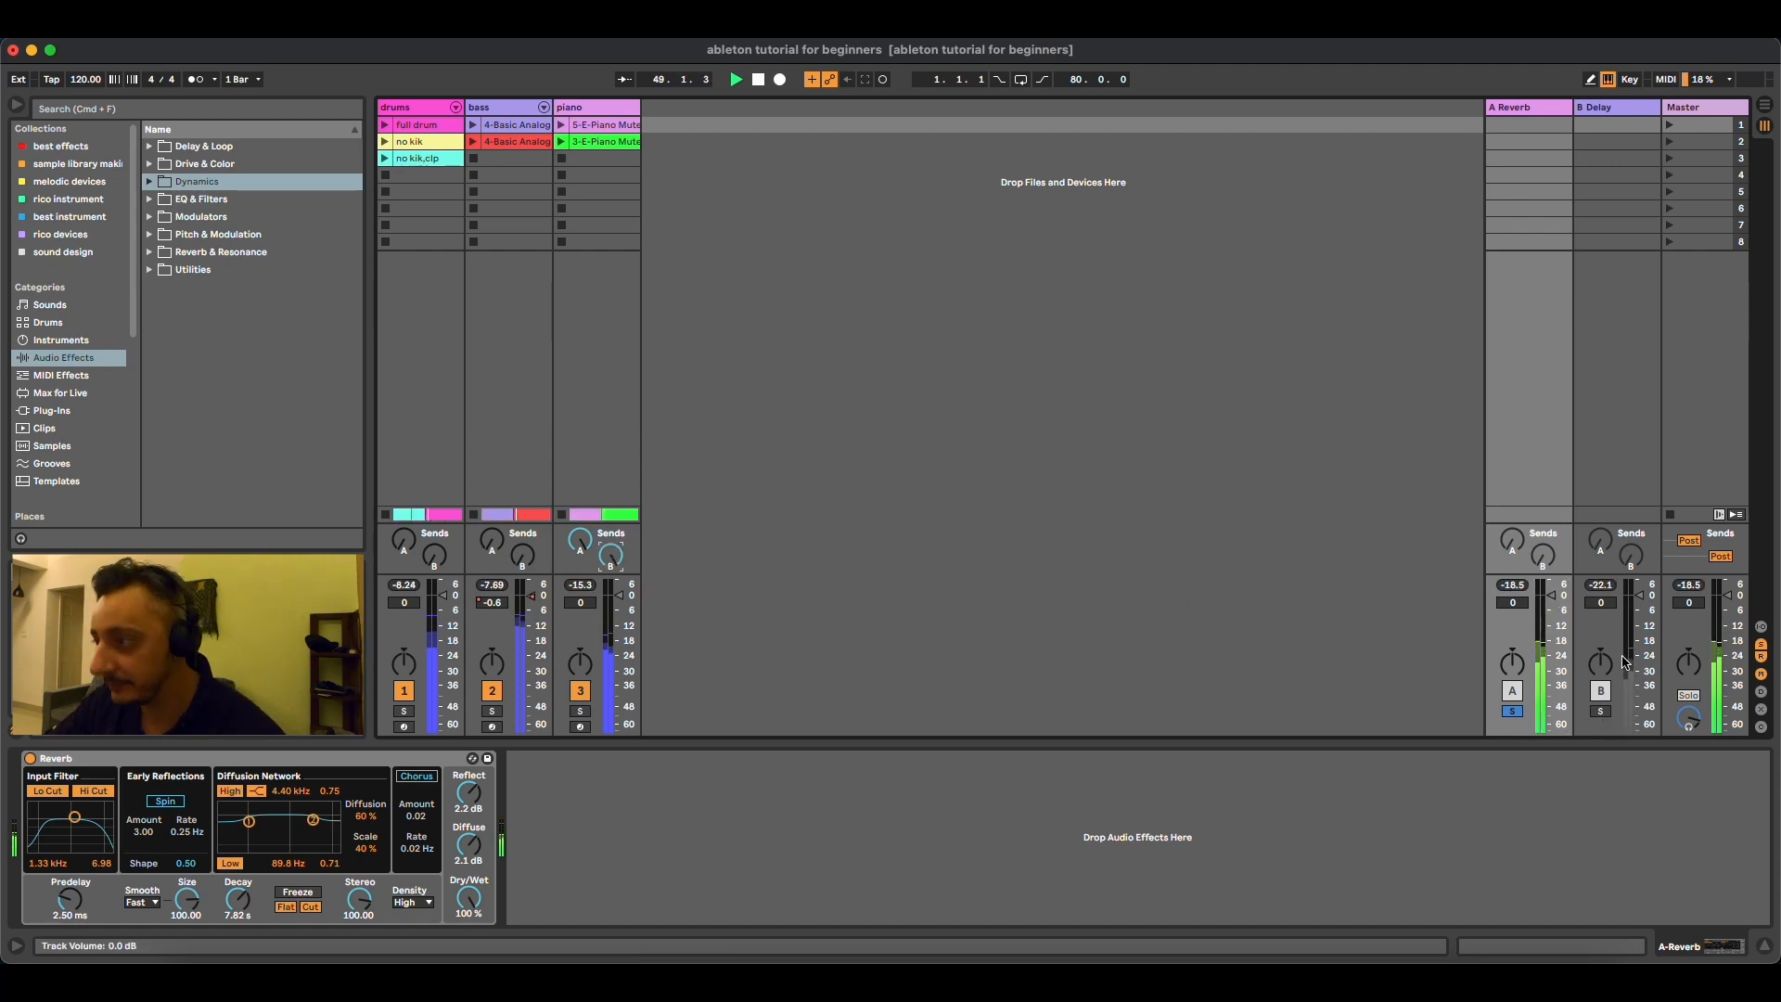
pyautogui.click(1601, 711)
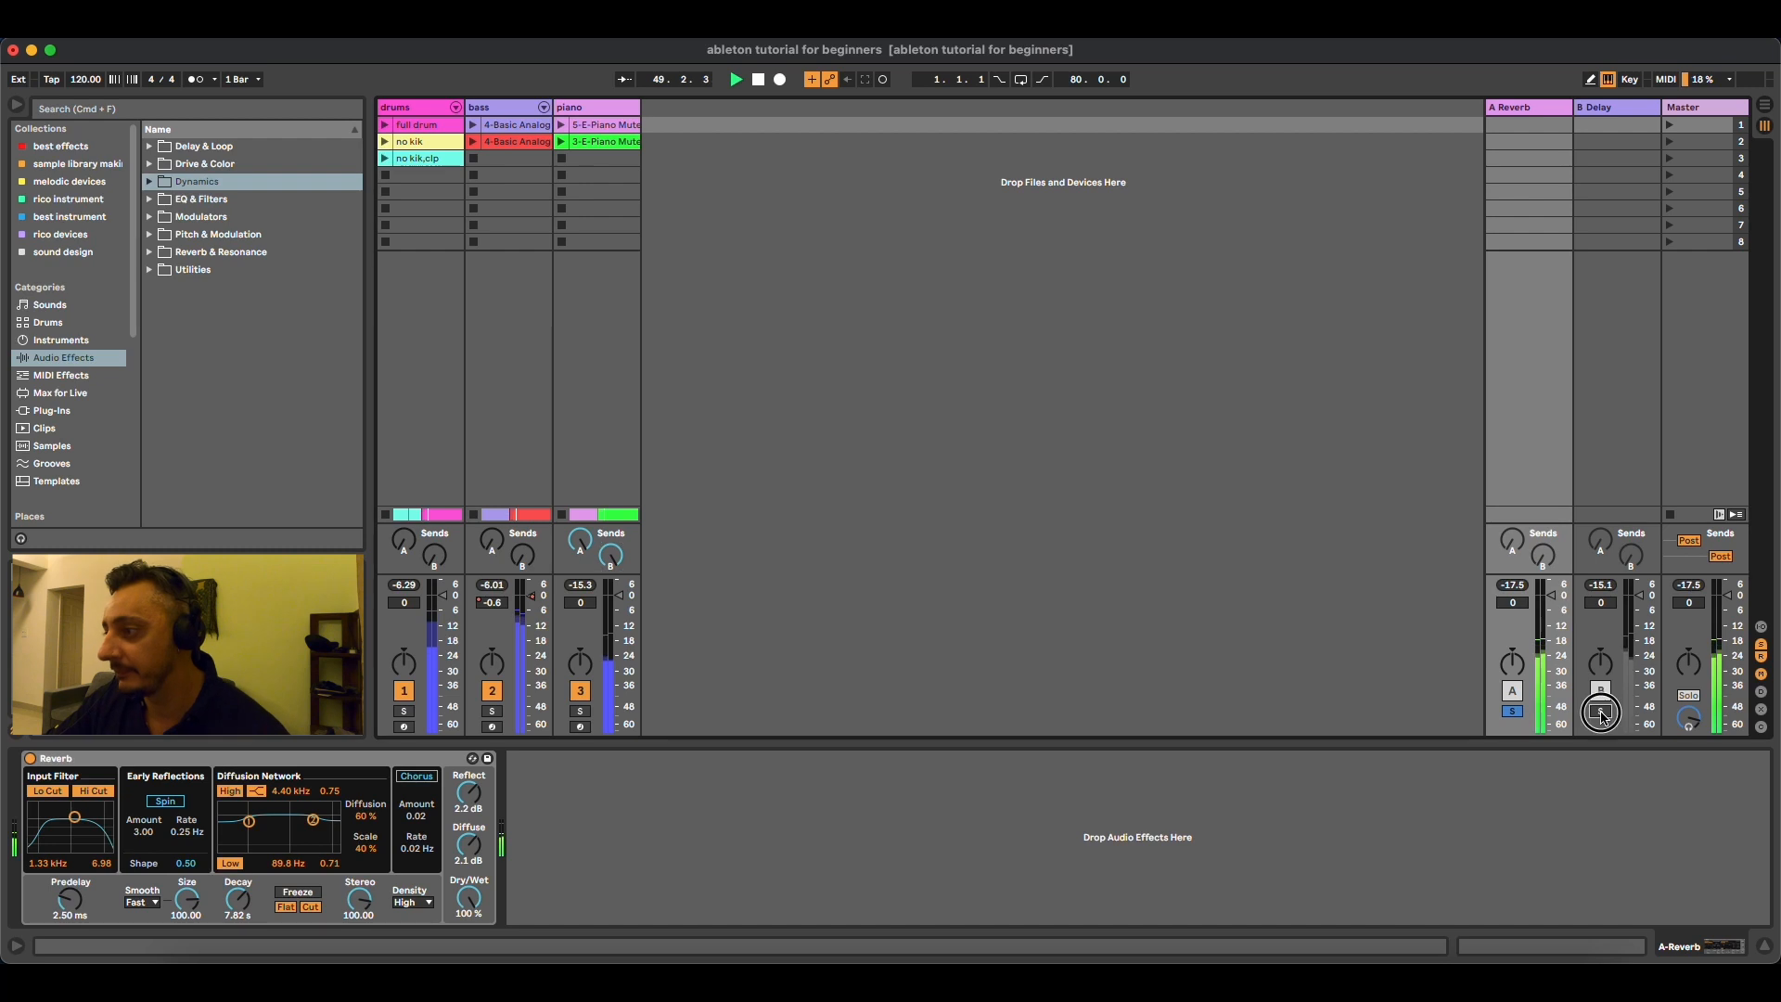
pyautogui.click(1514, 712)
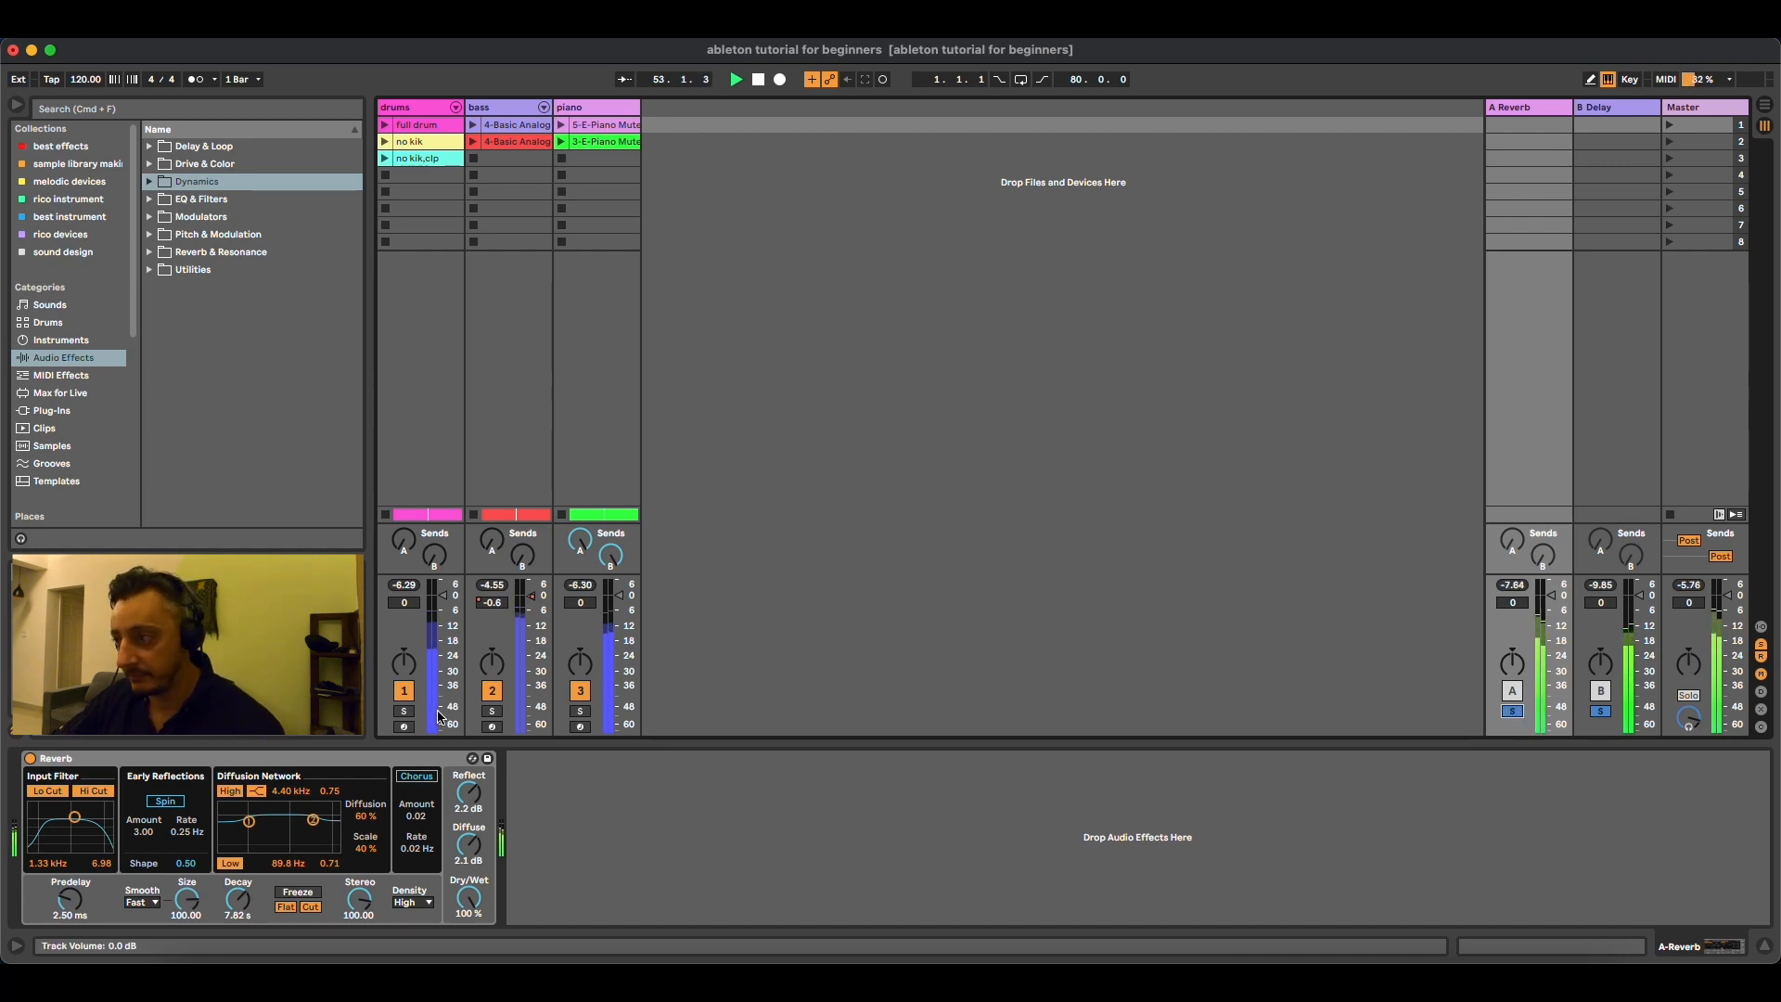
# Step: Solo the piano together with both return tracks, and clear the solos on the piano, A Reverb and B Delay
pyautogui.click(581, 712)
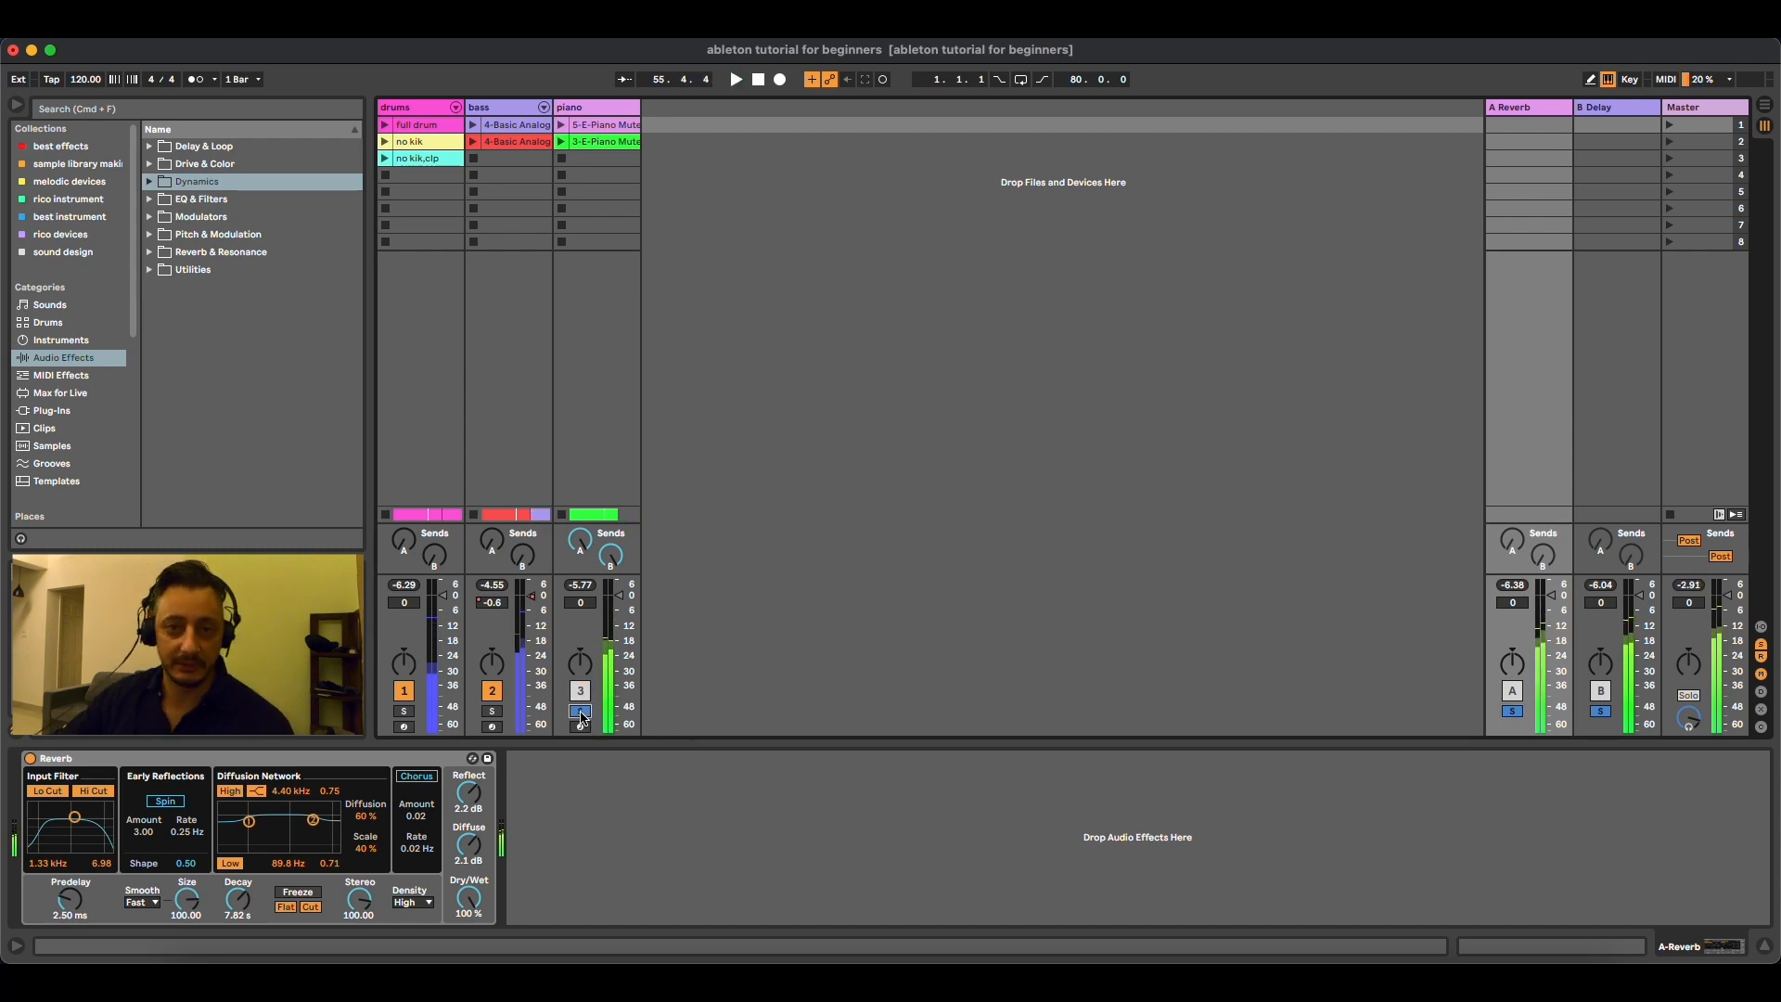
pyautogui.click(581, 712)
pyautogui.click(1514, 712)
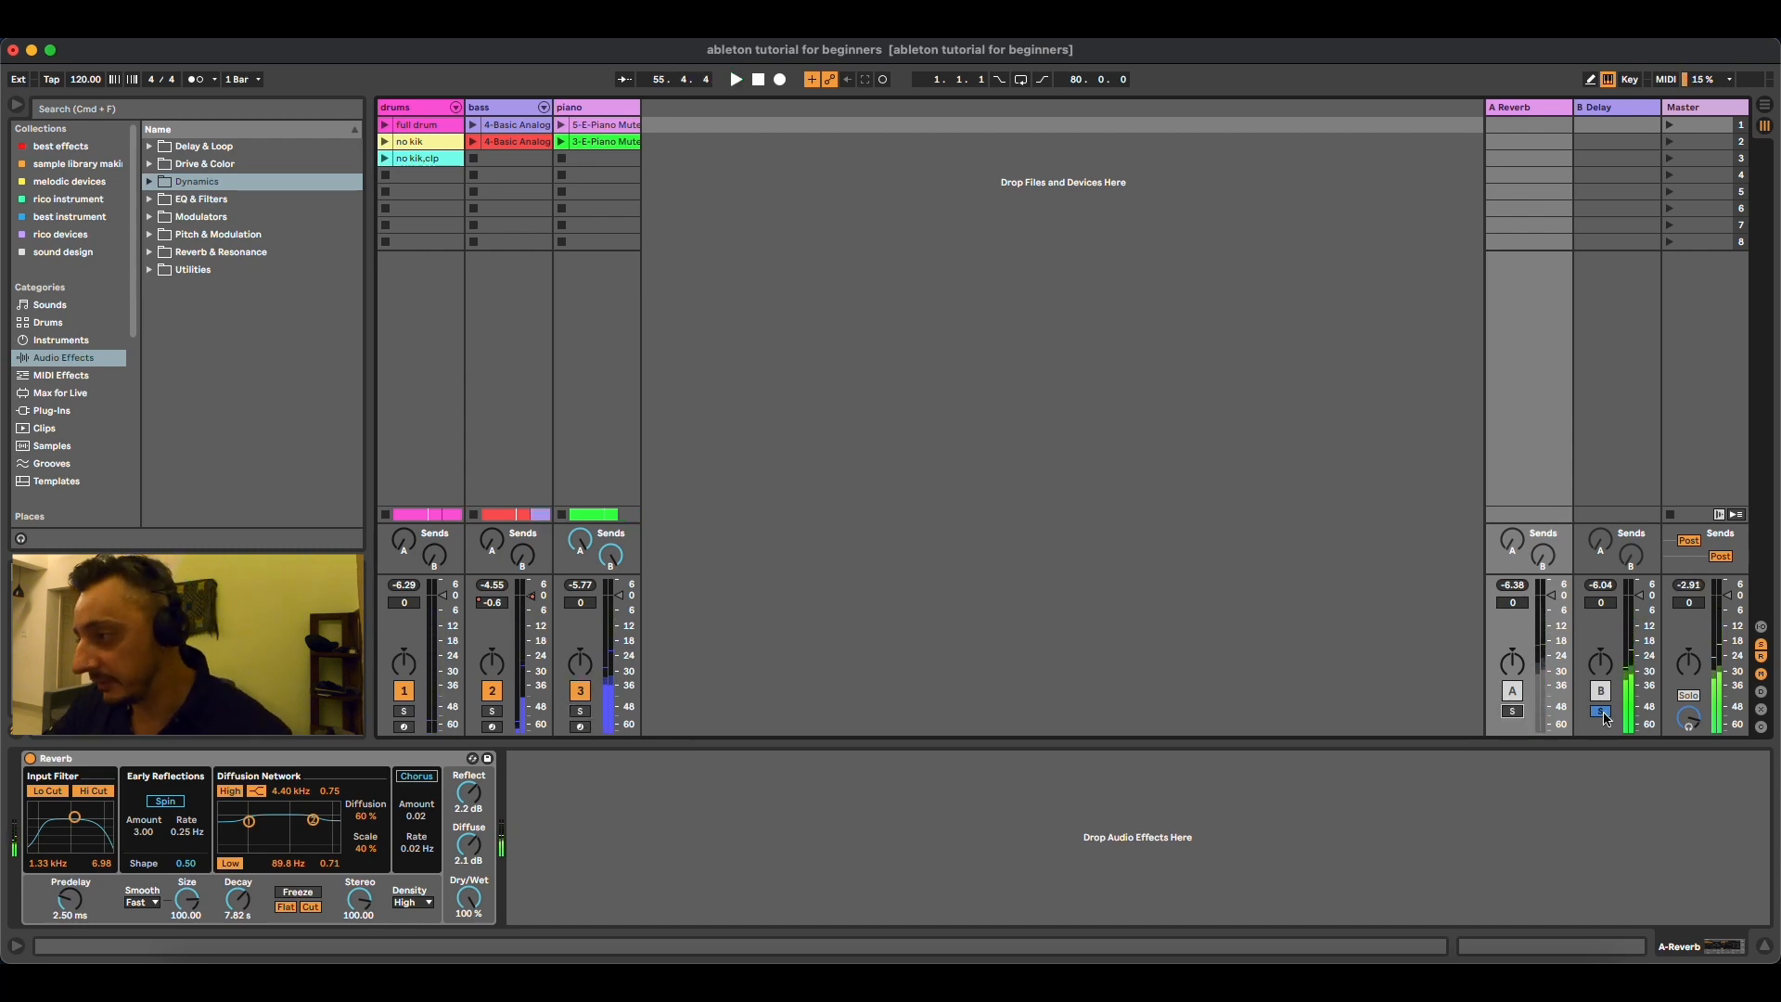
pyautogui.click(1603, 712)
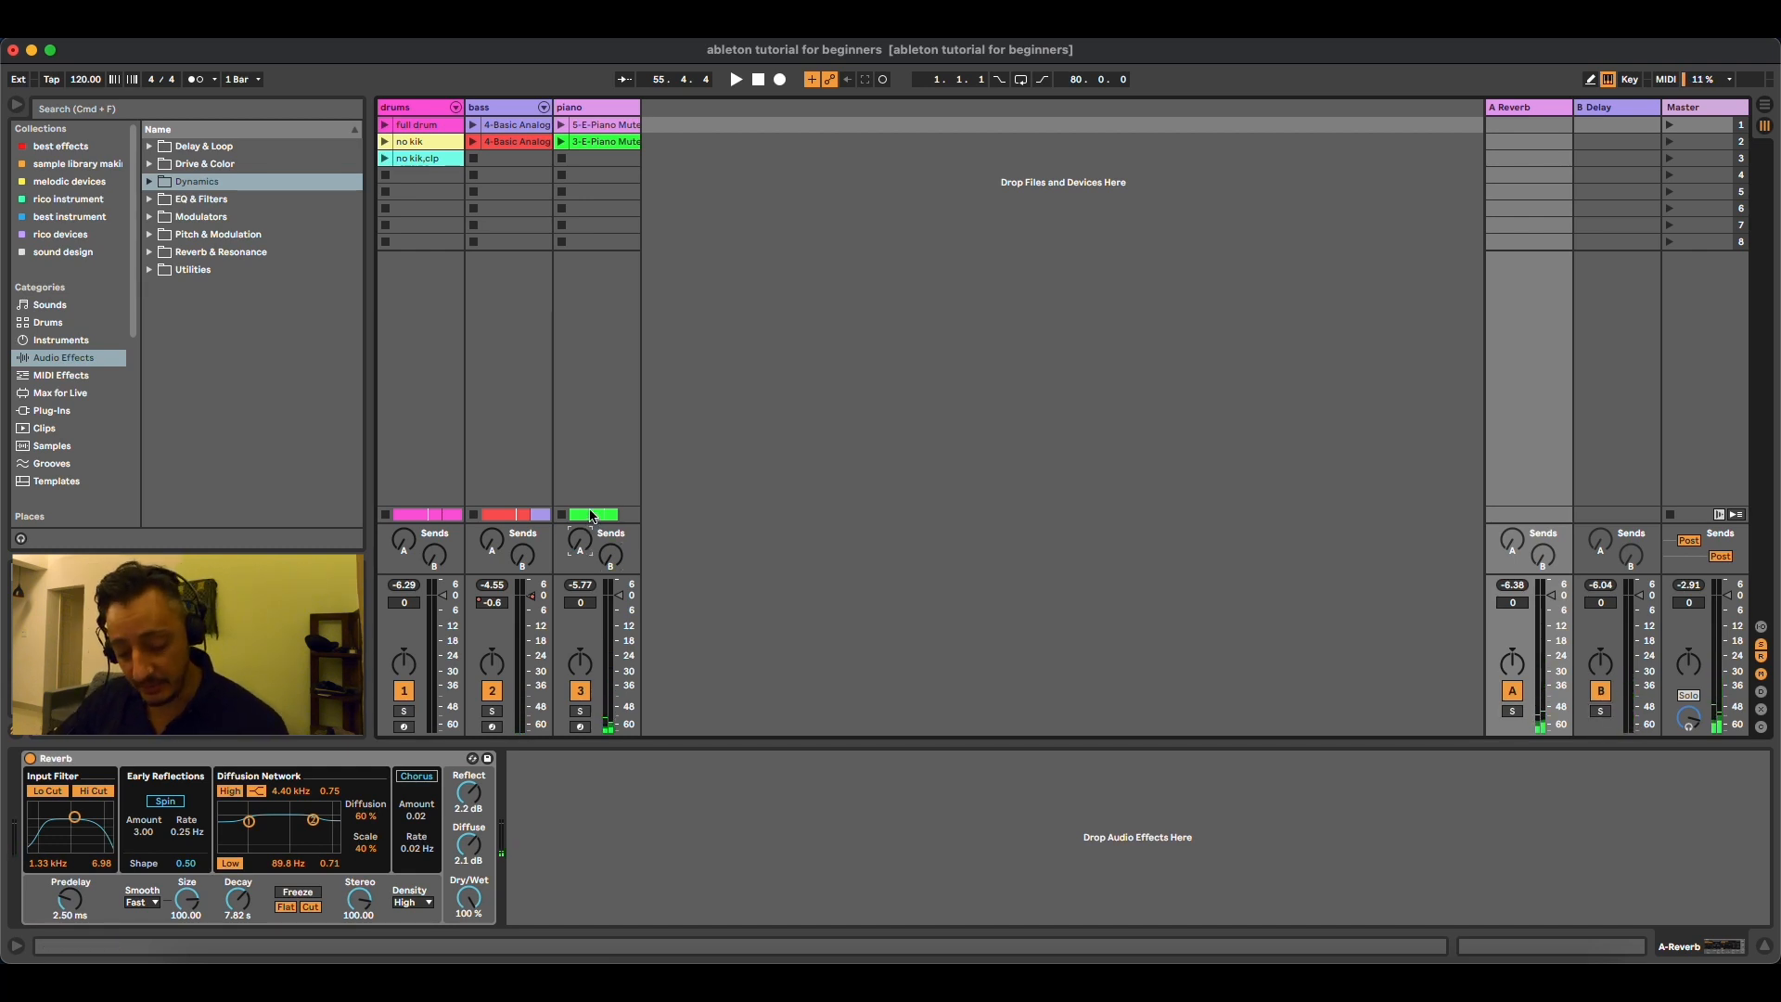
# Step: Return to the arrangement, play from bar 41 on the piano track and start recording
pyautogui.press('Tab')
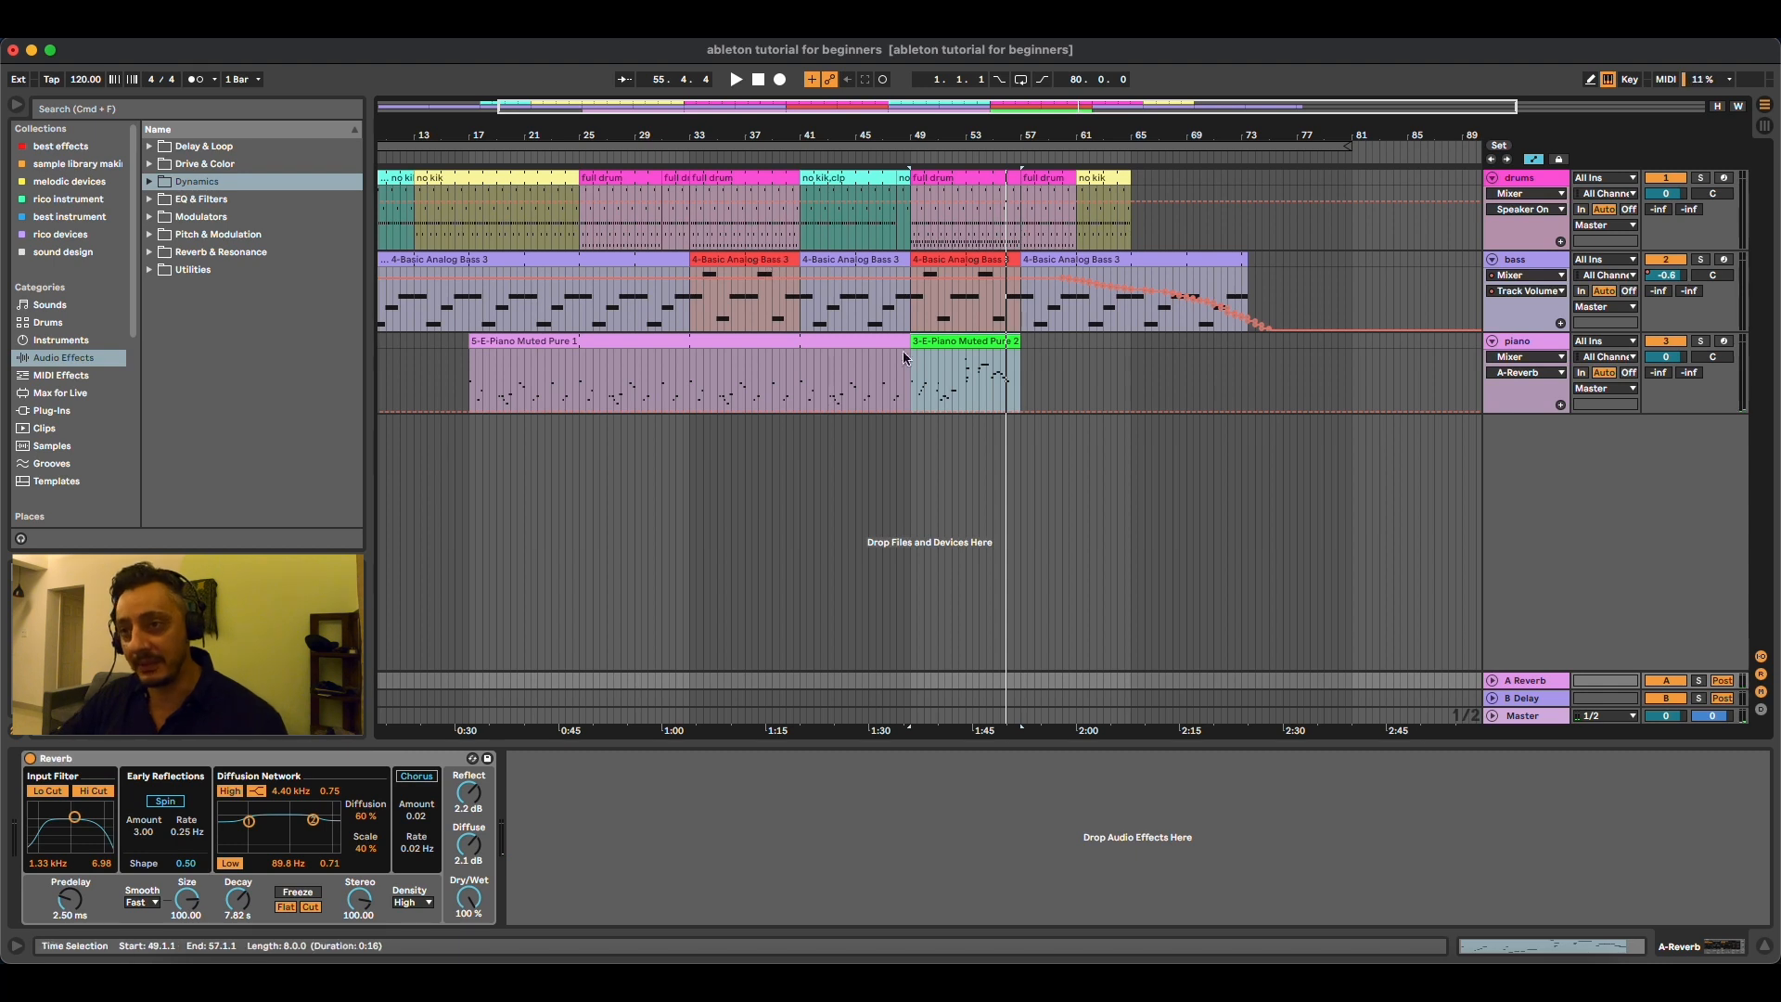
pyautogui.click(799, 380)
pyautogui.press('space')
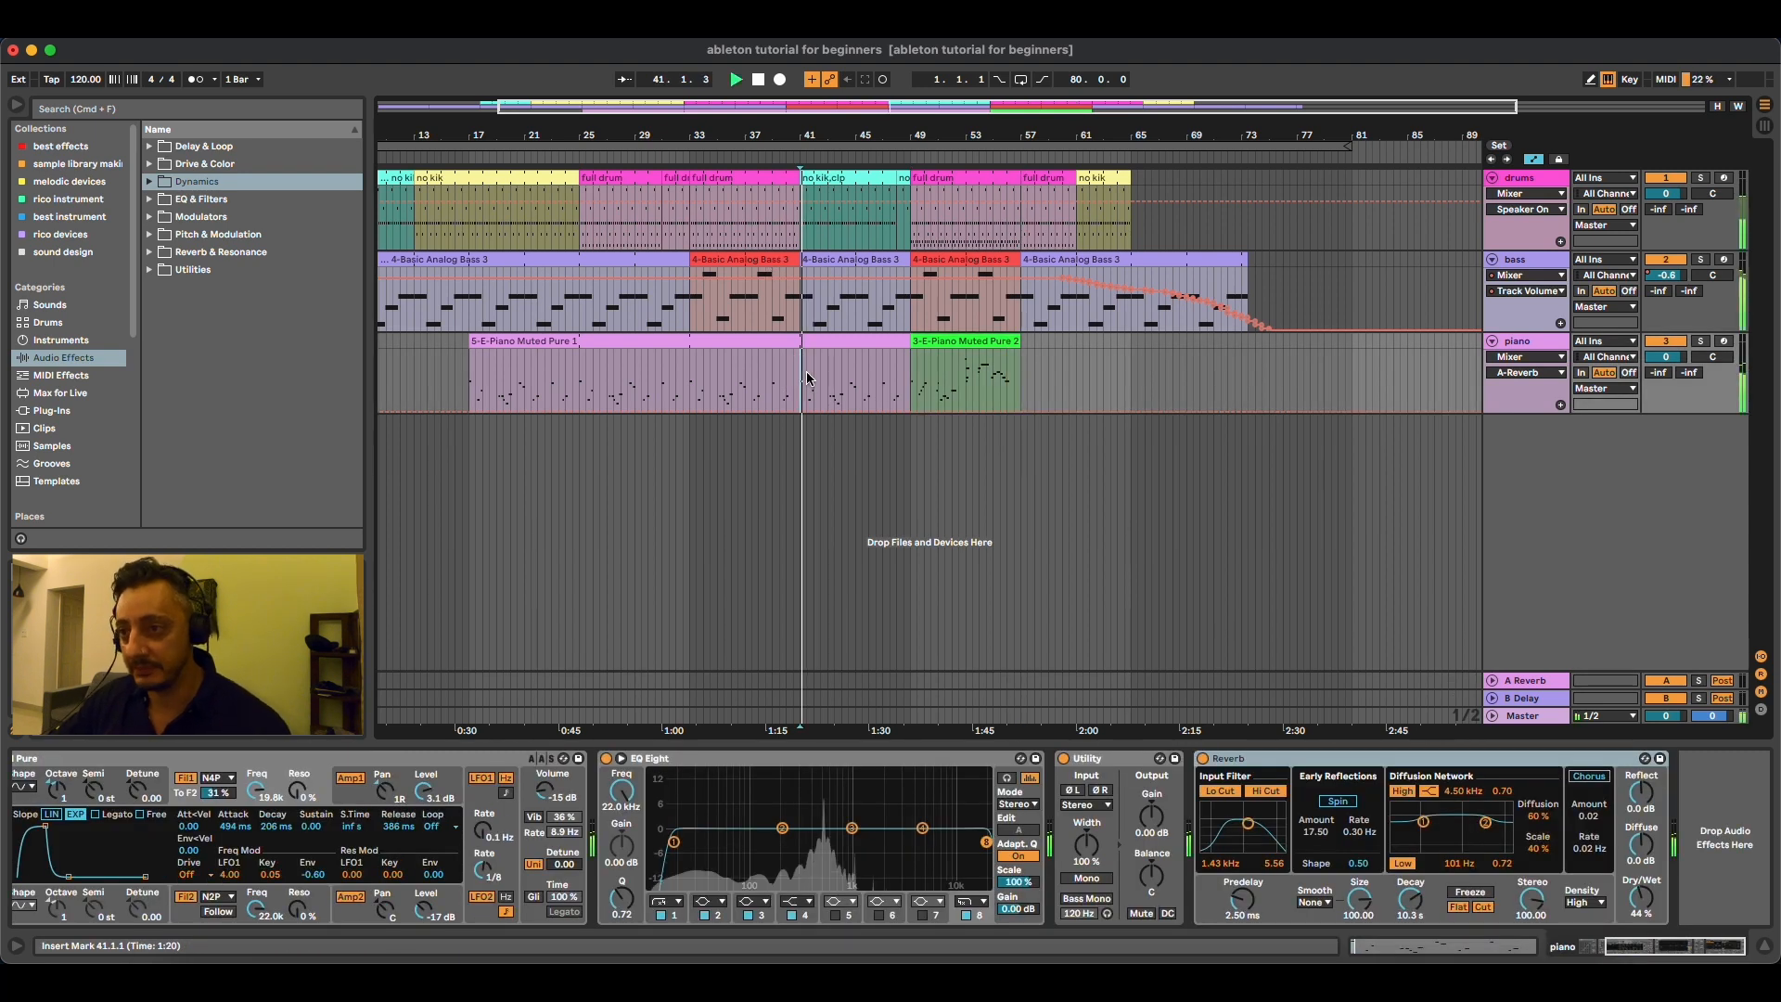
pyautogui.click(779, 80)
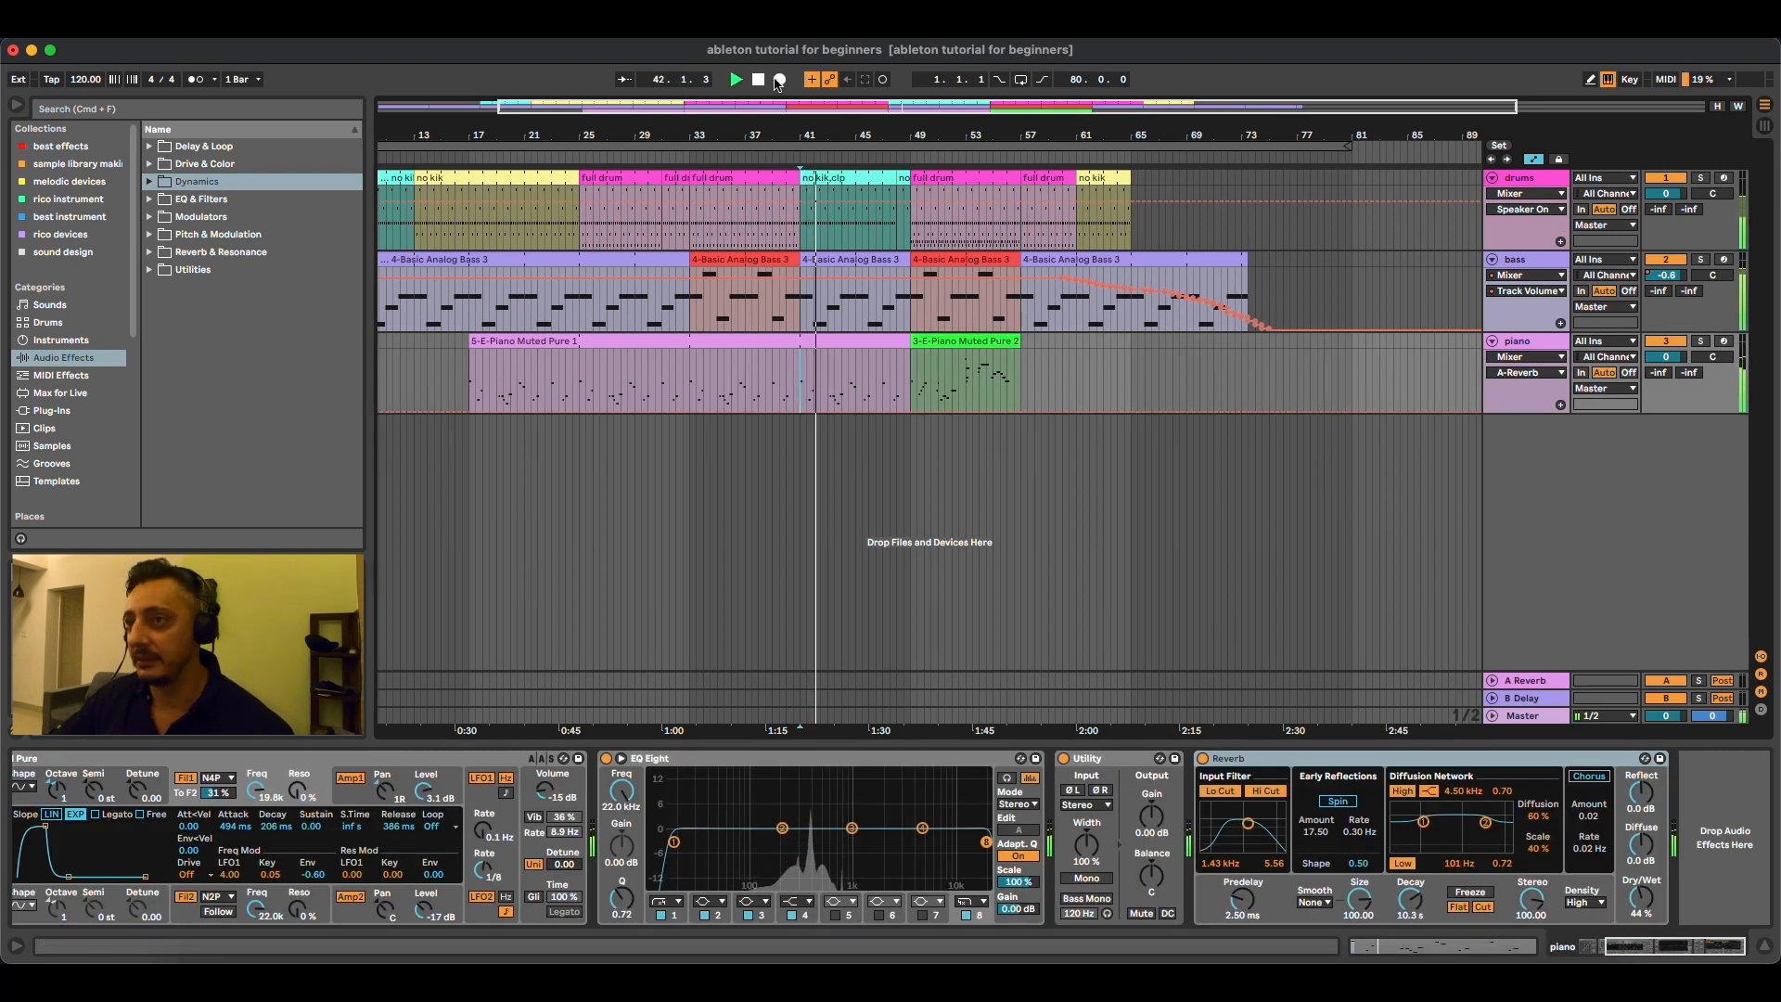
# Step: Record piano send automation, raising A-Reverb and B-Delay to 0.0 dB and lowering both to -inf dB around the end of the green clip
pyautogui.click(1689, 375)
pyautogui.press('Tab')
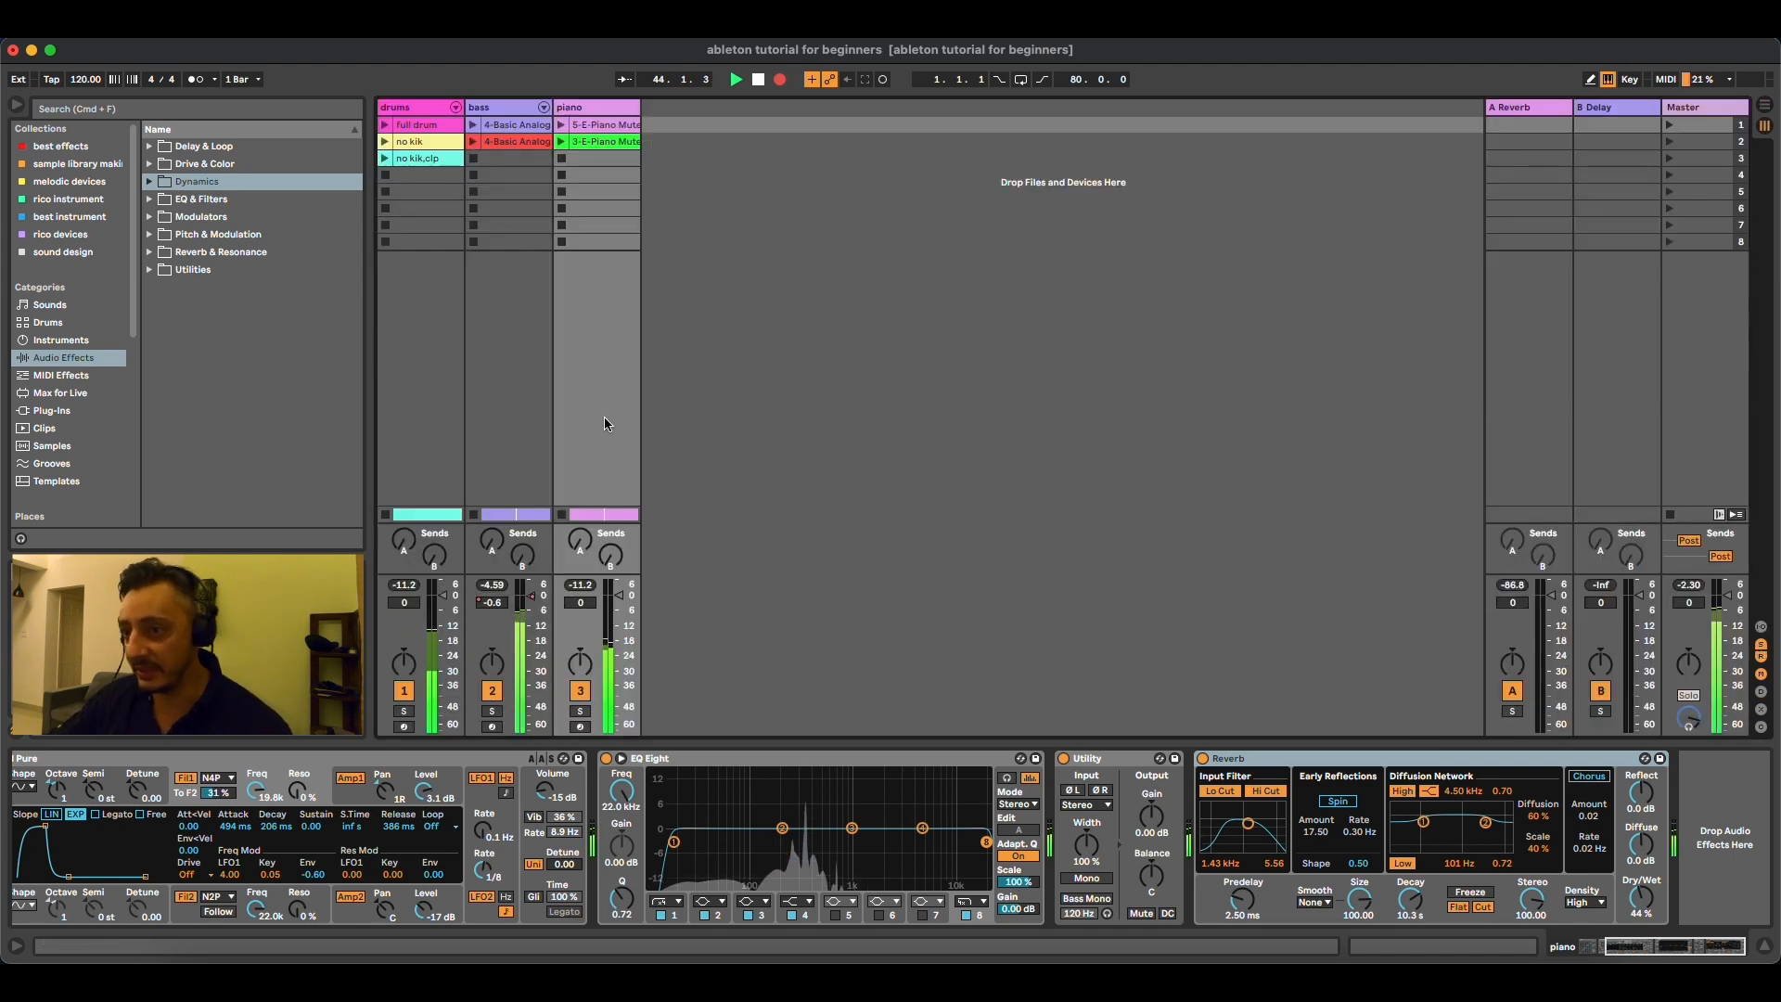
pyautogui.press('Tab')
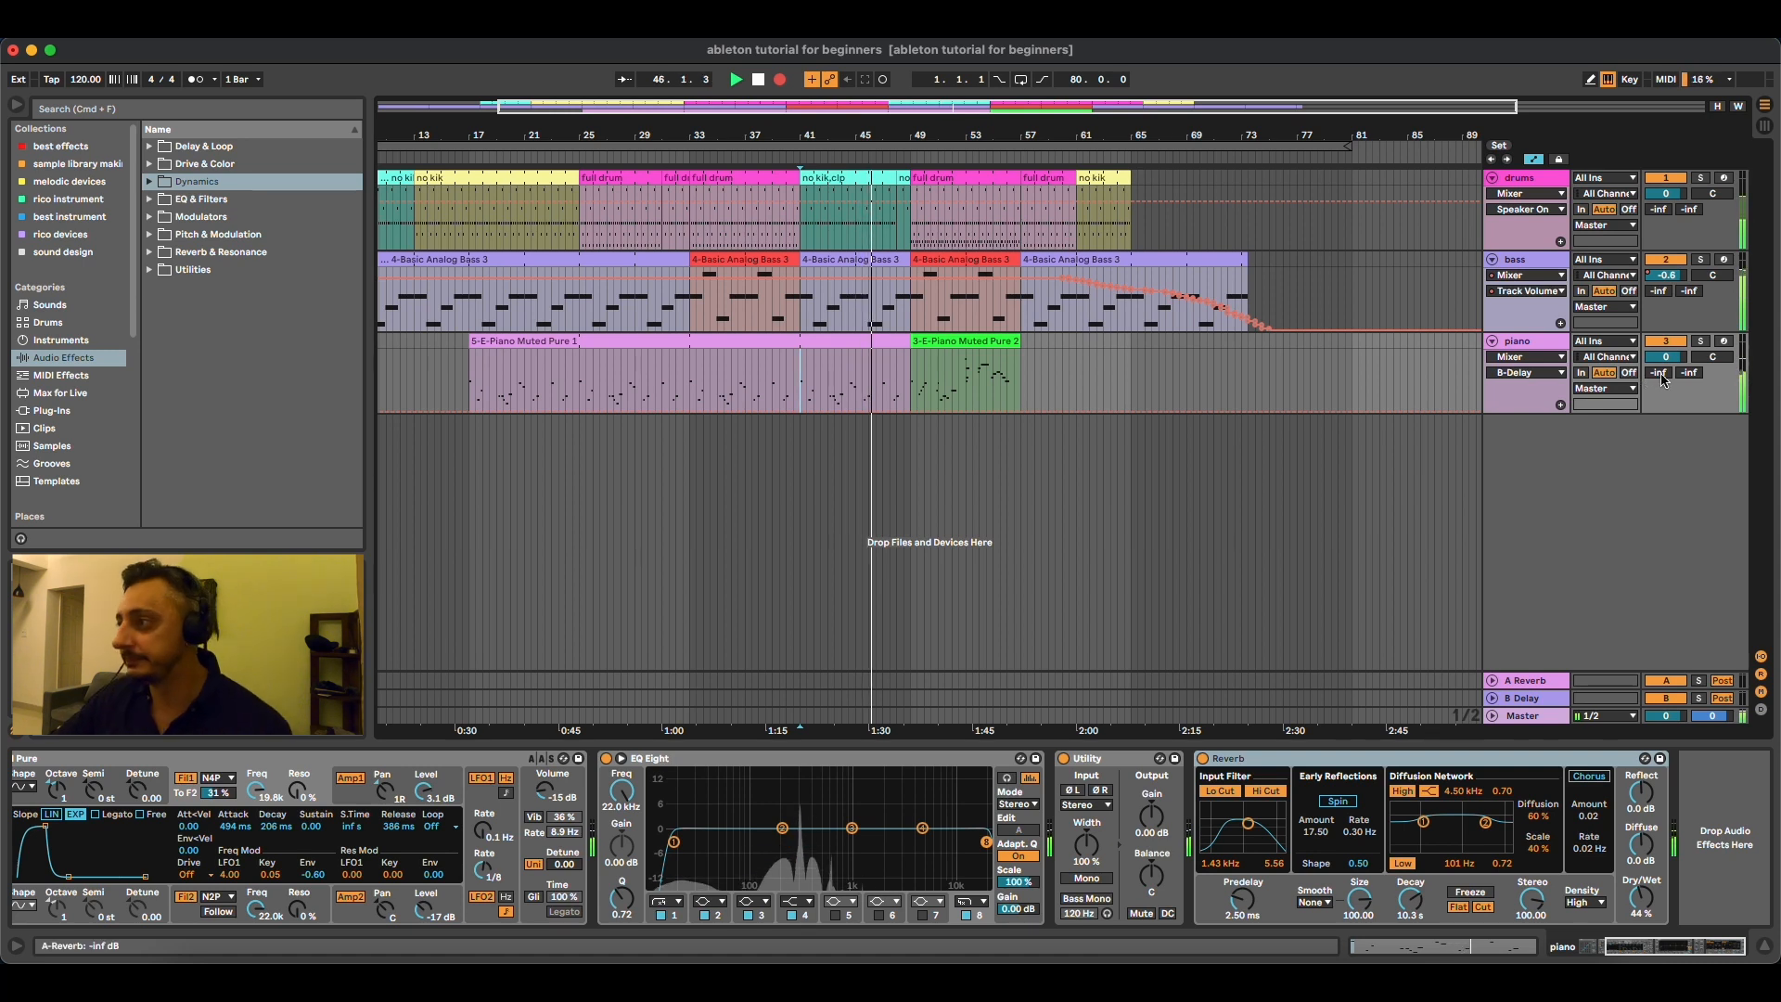
pyautogui.moveTo(1659, 380); pyautogui.dragTo(1684, 343)
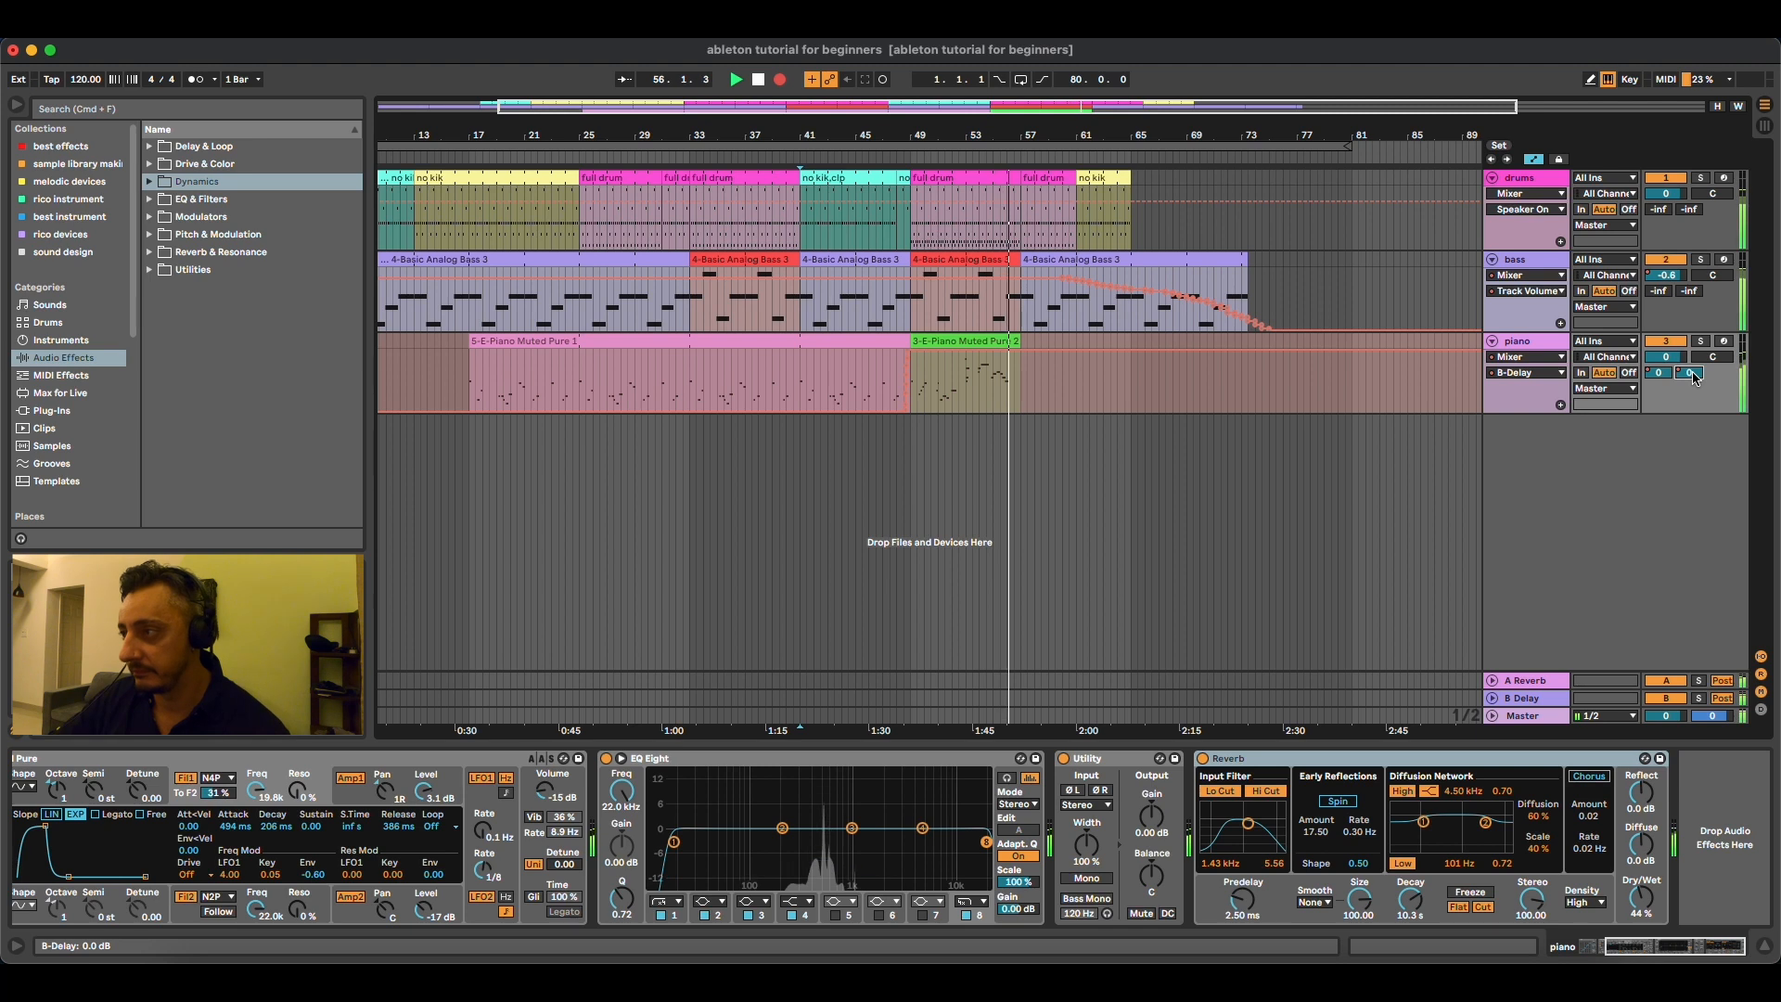
pyautogui.moveTo(1693, 376); pyautogui.dragTo(1693, 473)
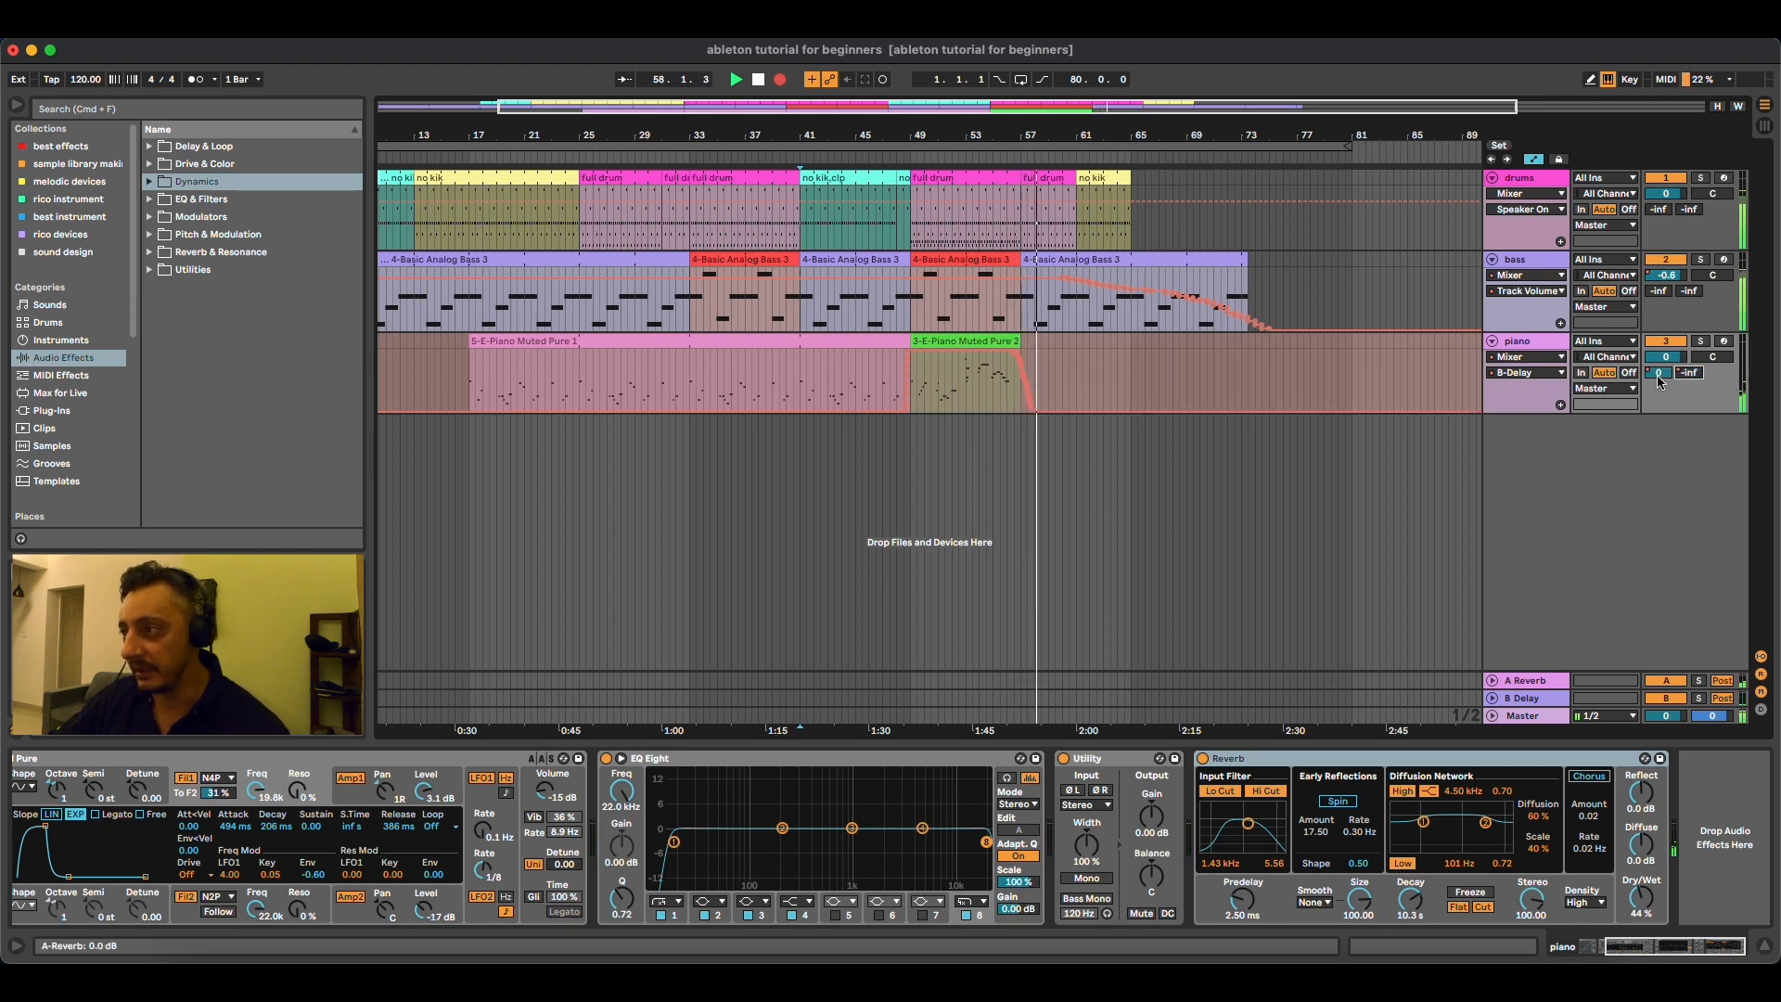
pyautogui.moveTo(1658, 373); pyautogui.dragTo(1658, 455)
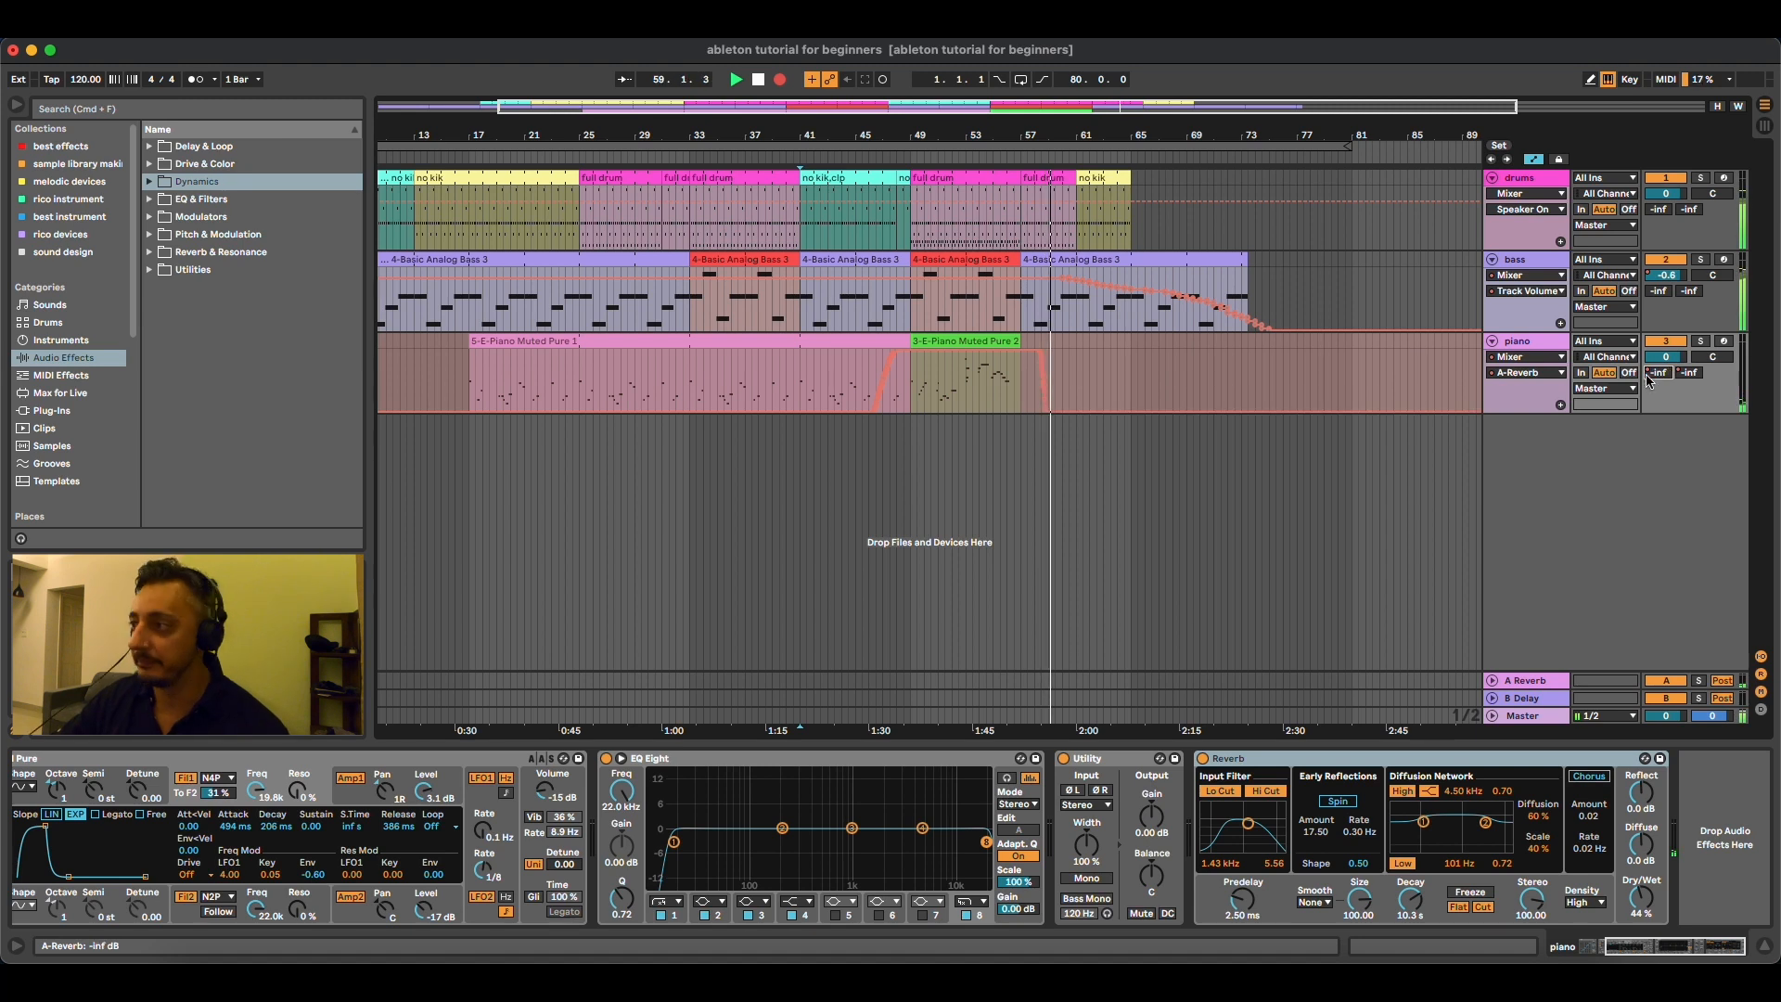